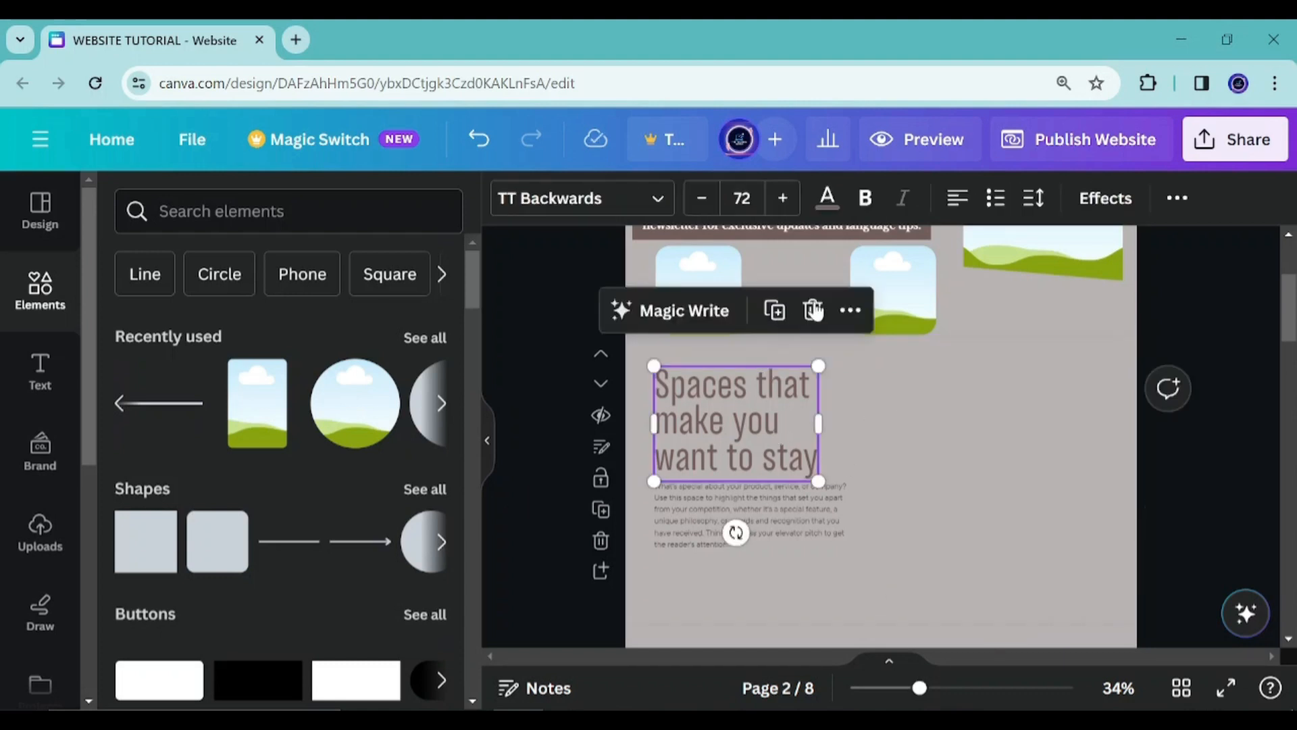
# Delete the heading, photos and body text from the 'Spaces that make you want to stay' section
pyautogui.click(815, 311)
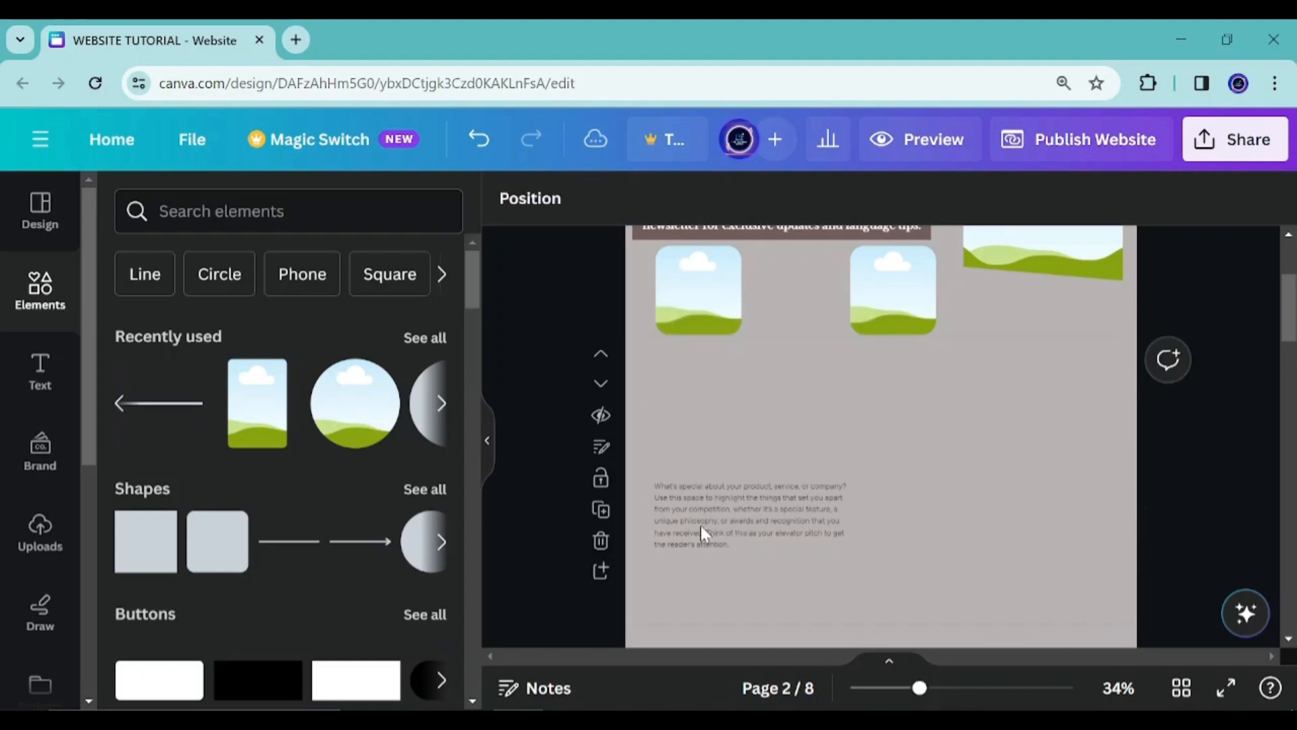
pyautogui.click(700, 525)
pyautogui.click(830, 427)
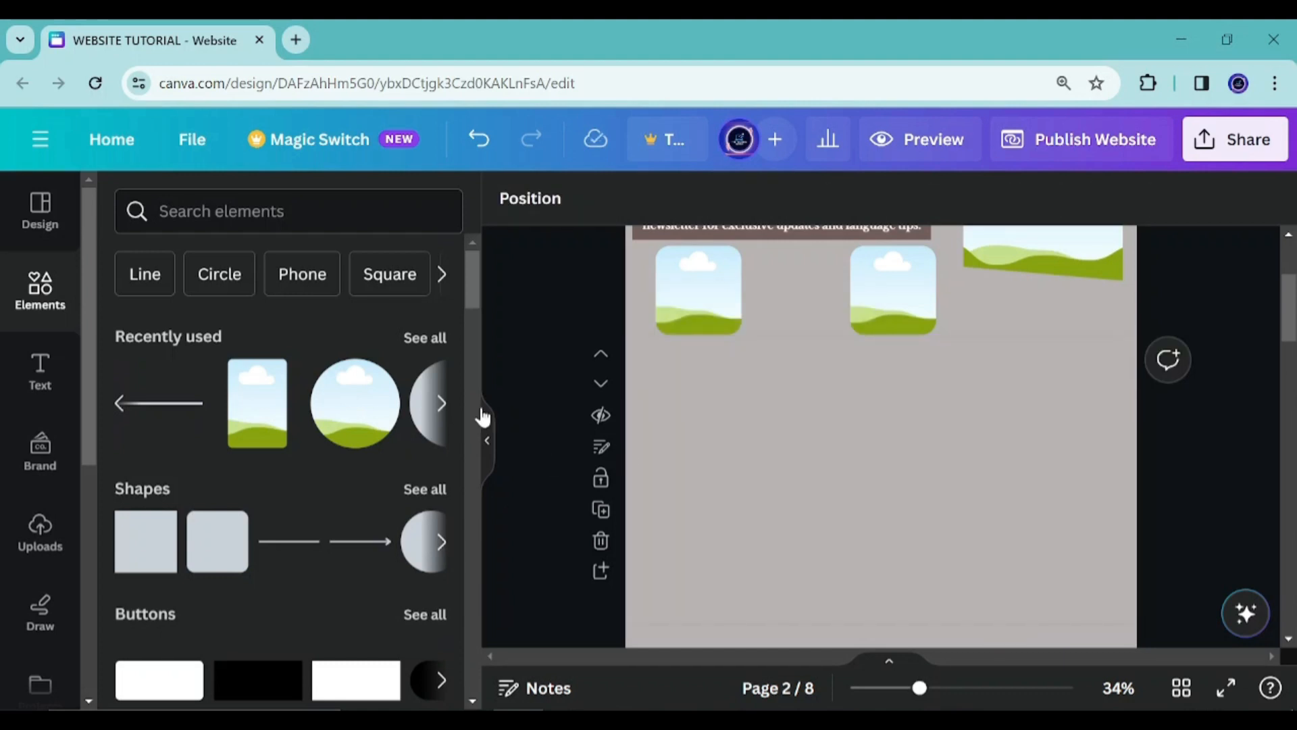
# Add the 'Happy Birthday' text combination to the emptied section
pyautogui.click(41, 378)
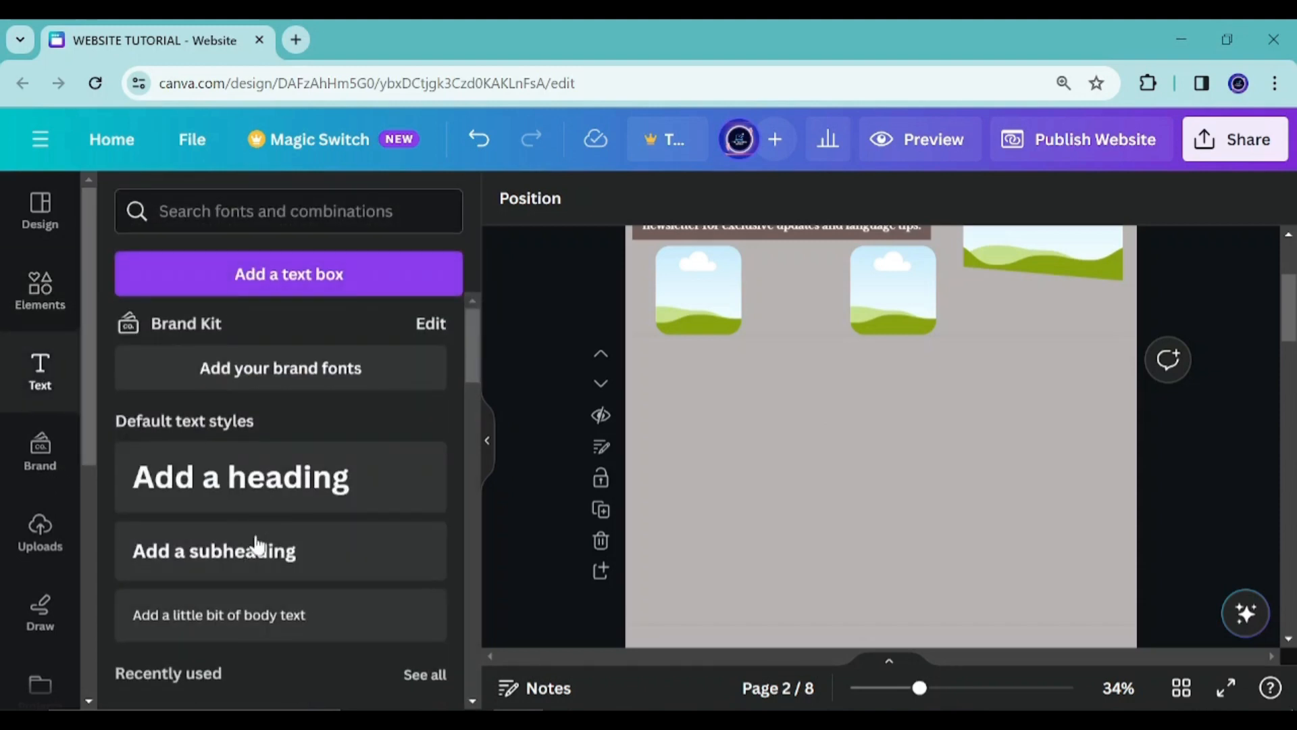
pyautogui.scroll(-9, 243, 537)
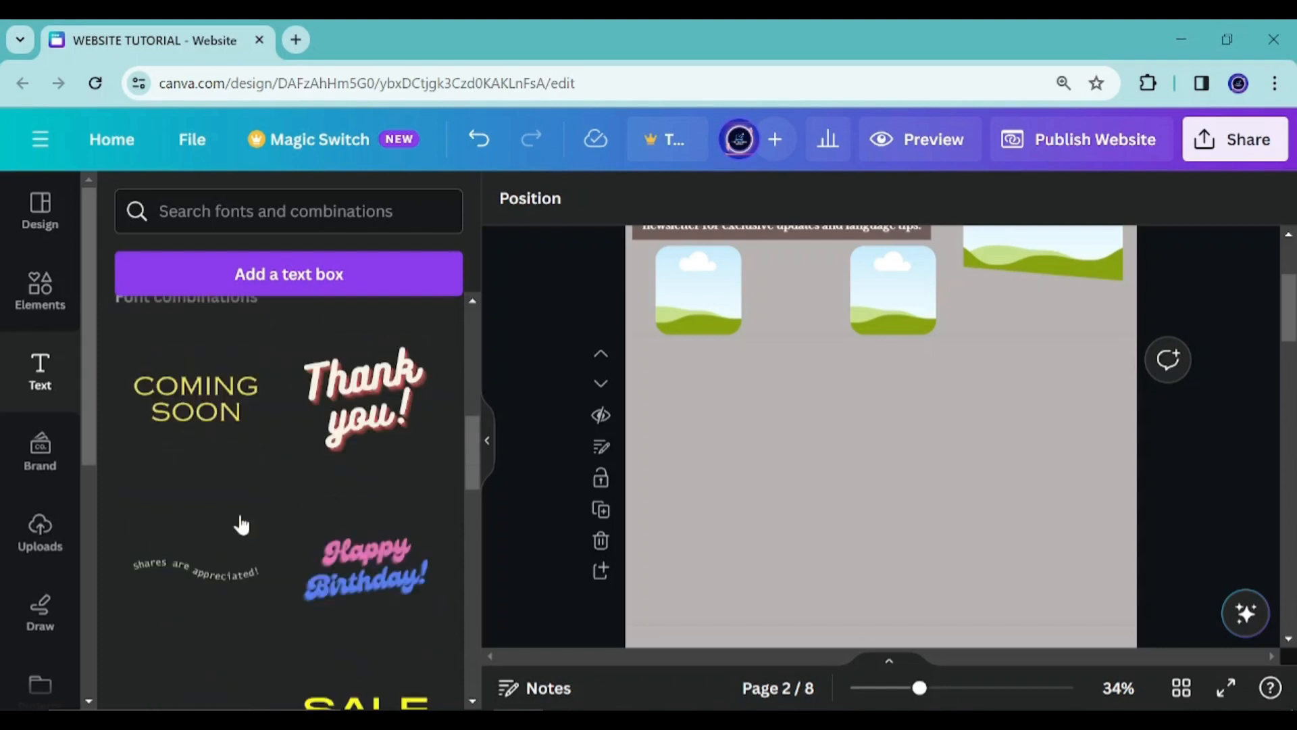
pyautogui.scroll(-15, 242, 524)
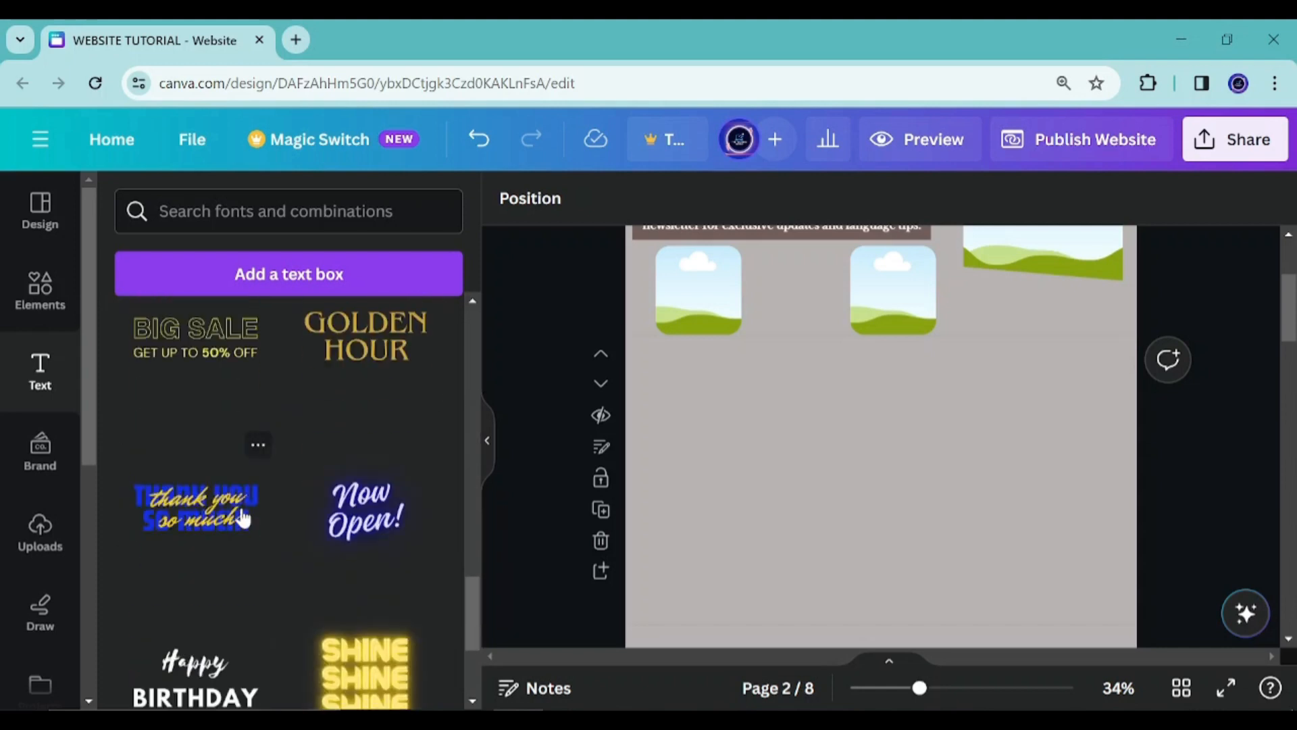
pyautogui.scroll(-2, 242, 512)
pyautogui.scroll(3, 241, 510)
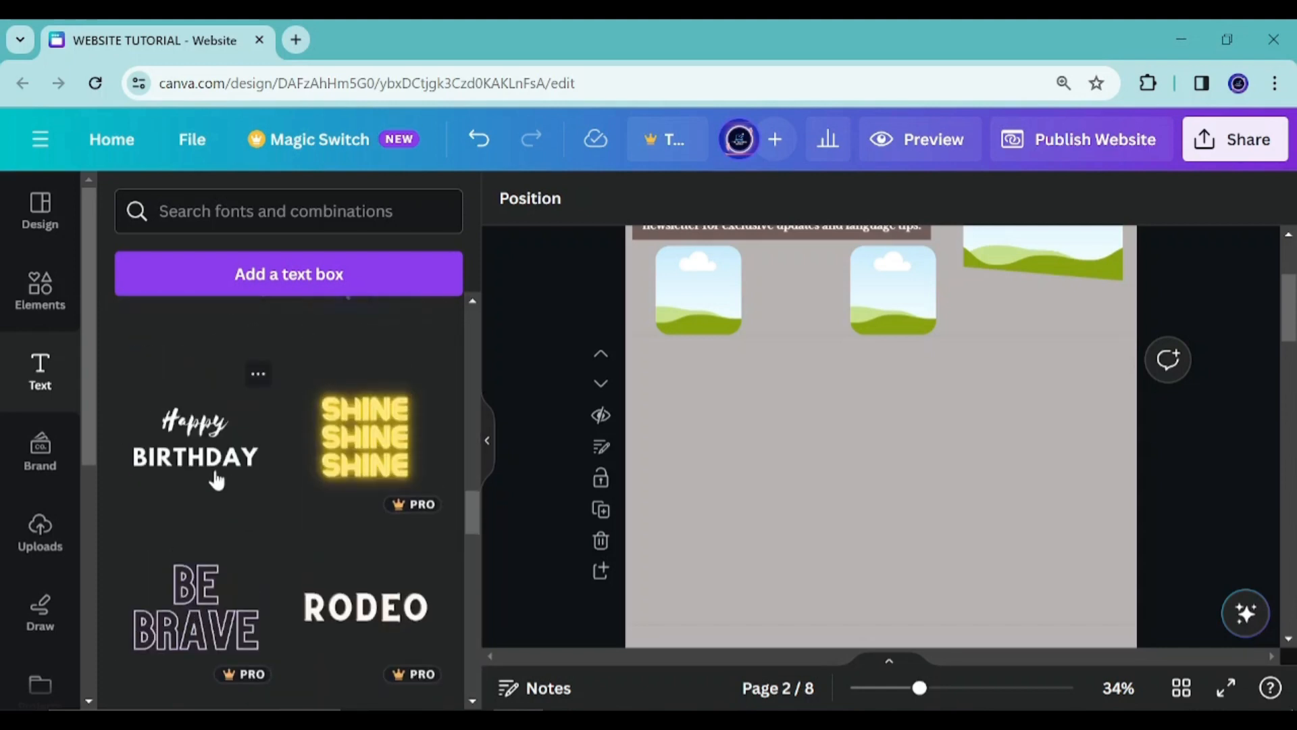
pyautogui.click(215, 481)
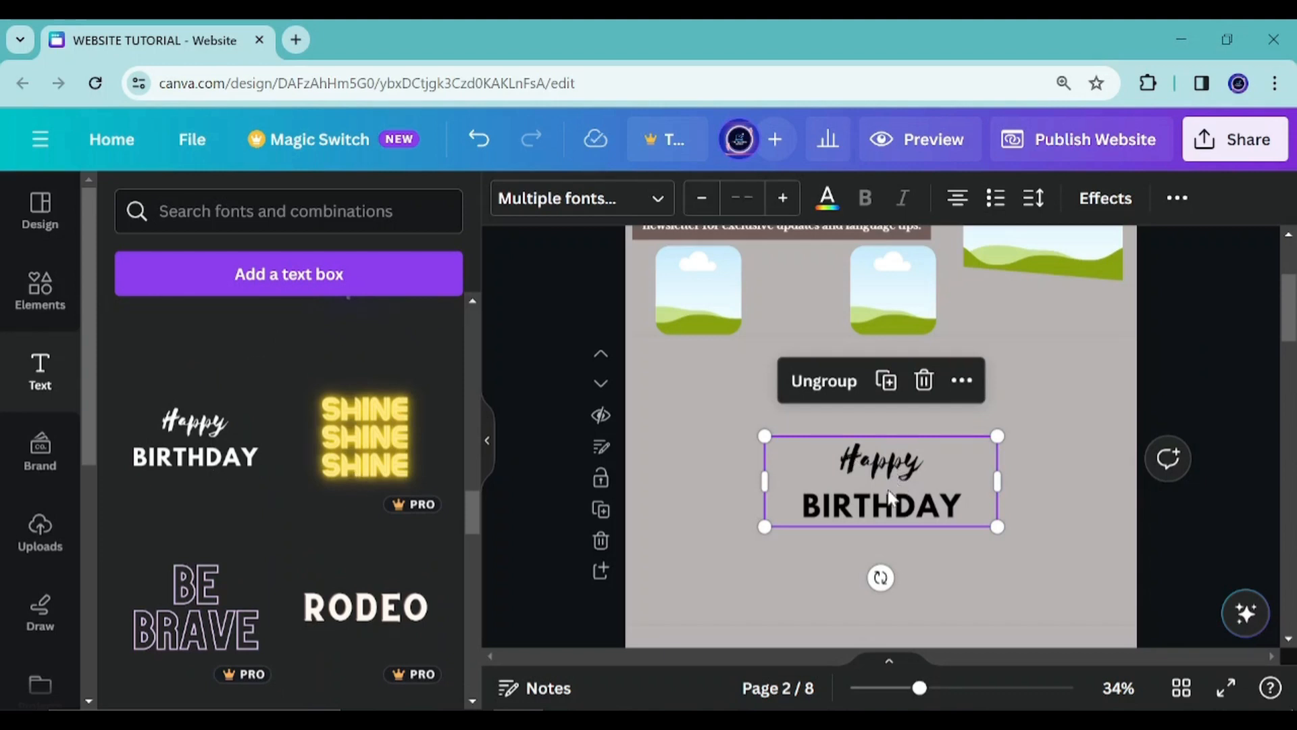
# Ungroup the combination and delete the 'Happy' text, keeping only BIRTHDAY
pyautogui.click(860, 383)
pyautogui.click(758, 520)
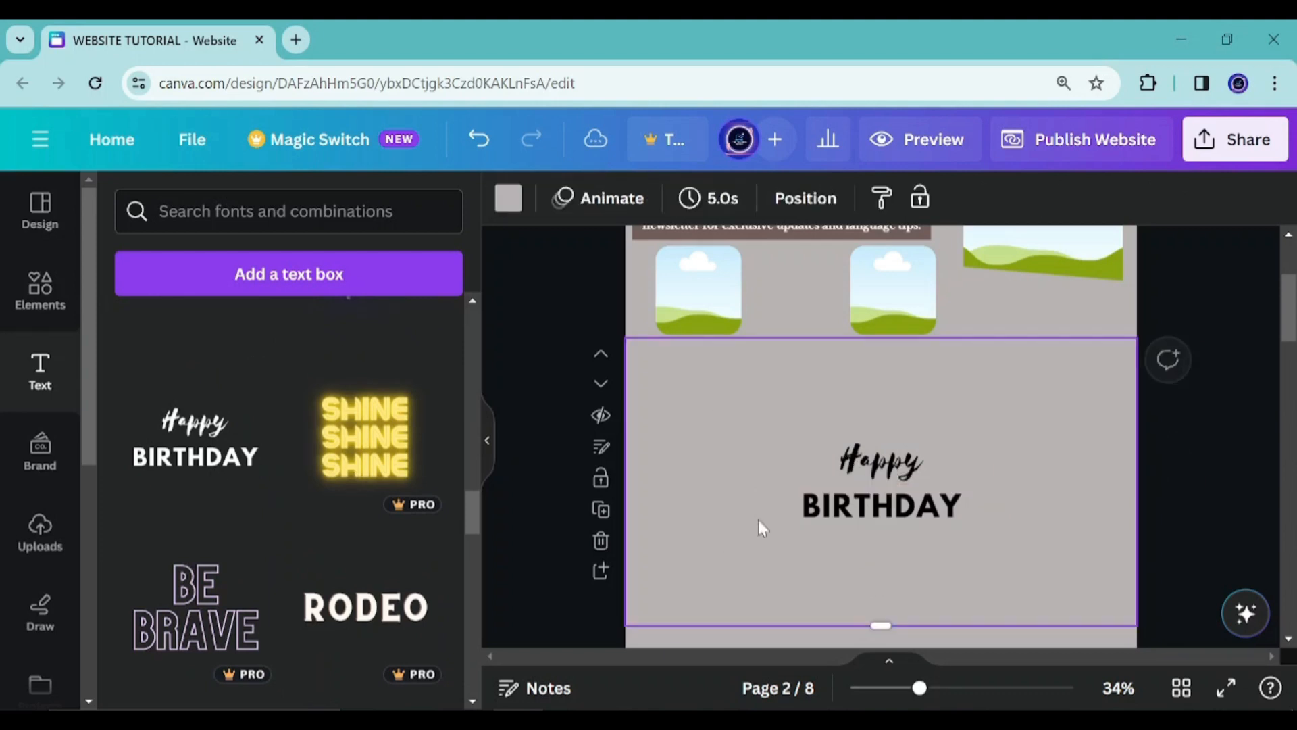
pyautogui.click(872, 477)
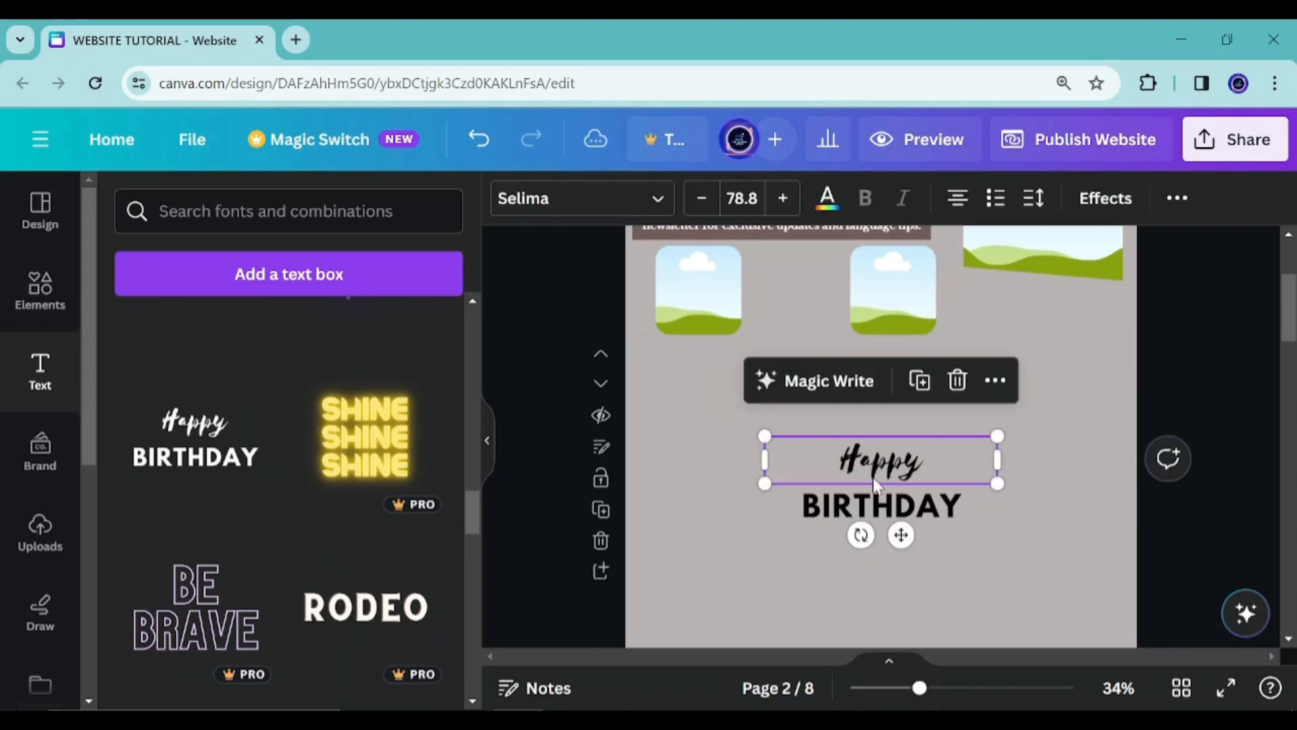
pyautogui.click(959, 382)
# Move the BIRTHDAY text to the left side of the section
pyautogui.click(896, 505)
pyautogui.moveTo(896, 506); pyautogui.dragTo(770, 448)
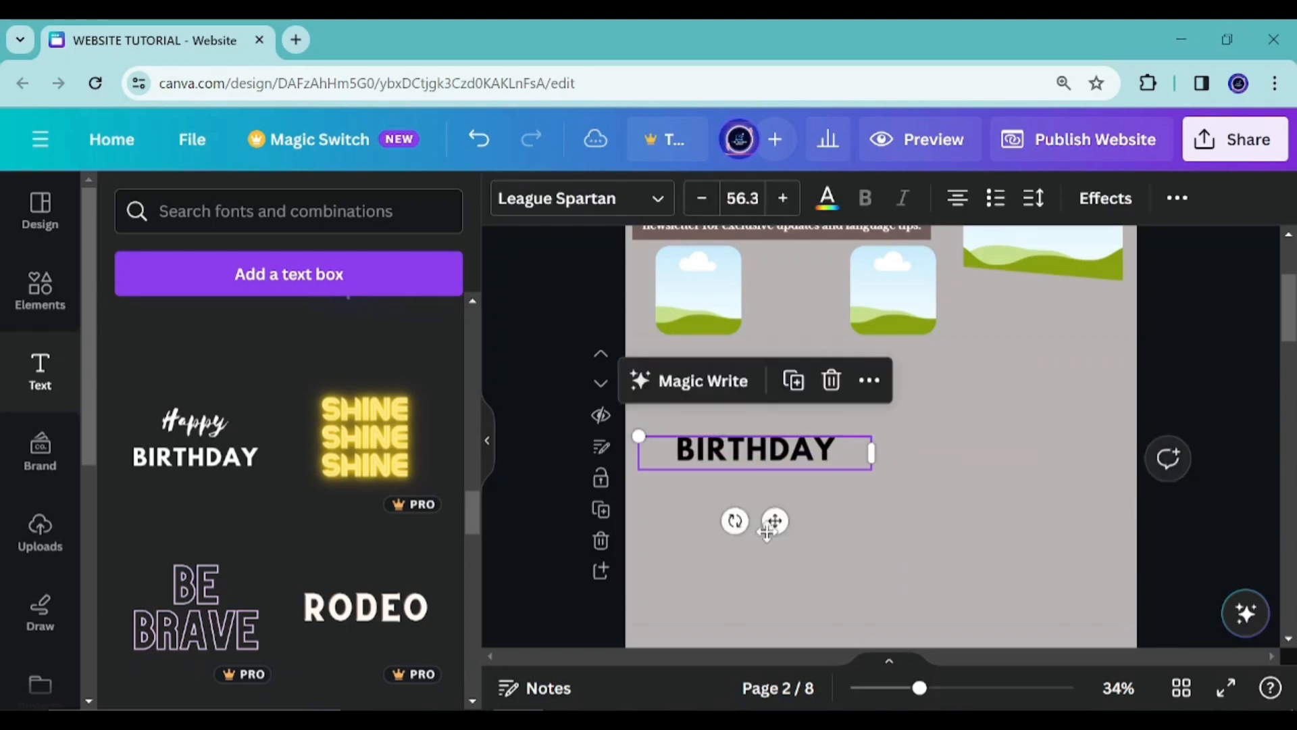
pyautogui.scroll(3, 712, 350)
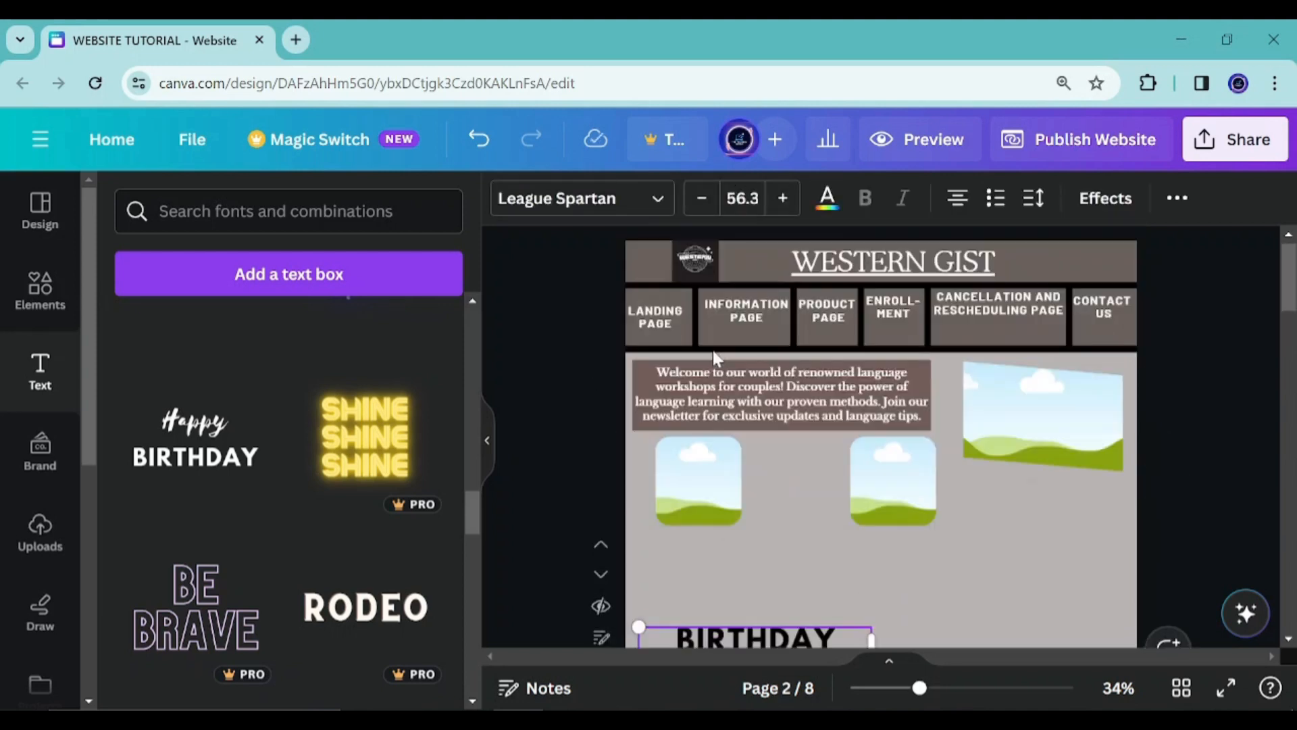
pyautogui.click(749, 383)
pyautogui.scroll(-5, 737, 433)
pyautogui.scroll(-1, 738, 435)
pyautogui.click(759, 331)
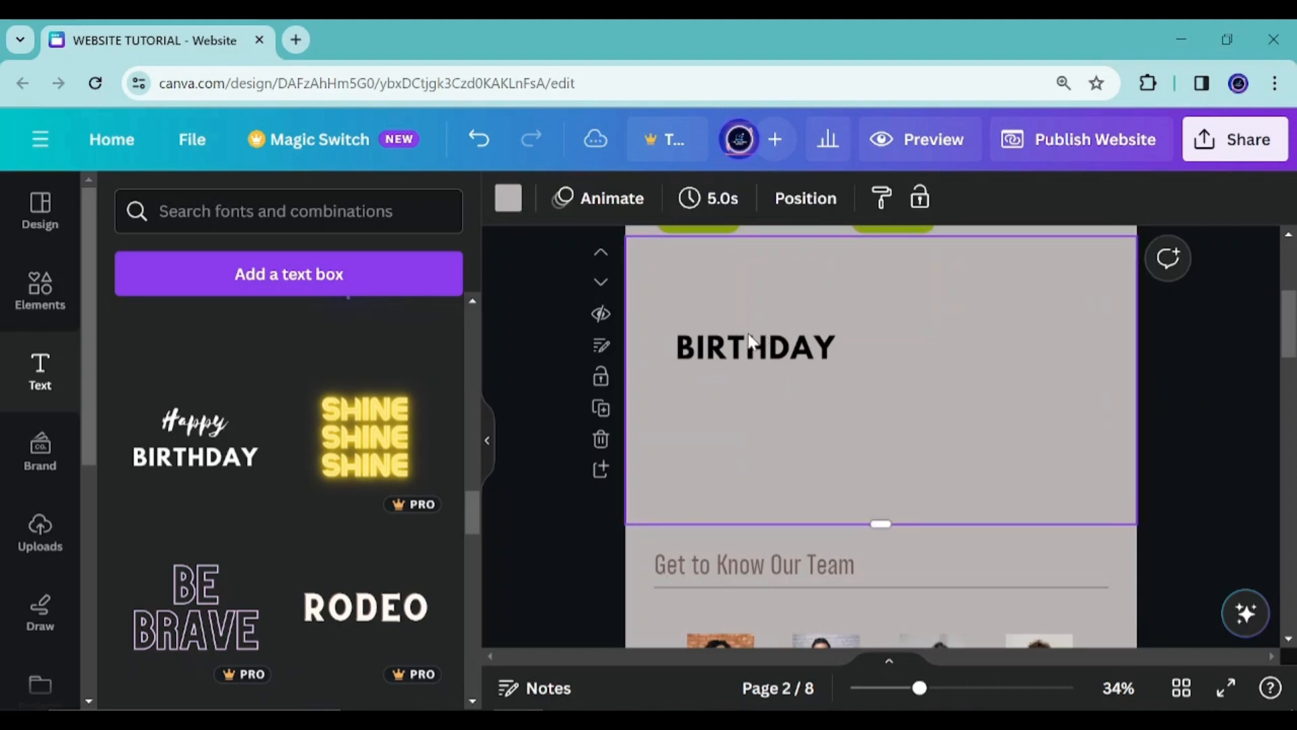
# Reduce the BIRTHDAY text's font size to 32.3 and move it up near the section's top
pyautogui.click(723, 348)
pyautogui.click(702, 198)
pyautogui.click(703, 198)
pyautogui.click(703, 199)
pyautogui.click(706, 199)
pyautogui.click(706, 198)
pyautogui.click(705, 199)
pyautogui.click(705, 199)
pyautogui.click(704, 200)
pyautogui.click(704, 200)
pyautogui.click(704, 200)
pyautogui.click(705, 200)
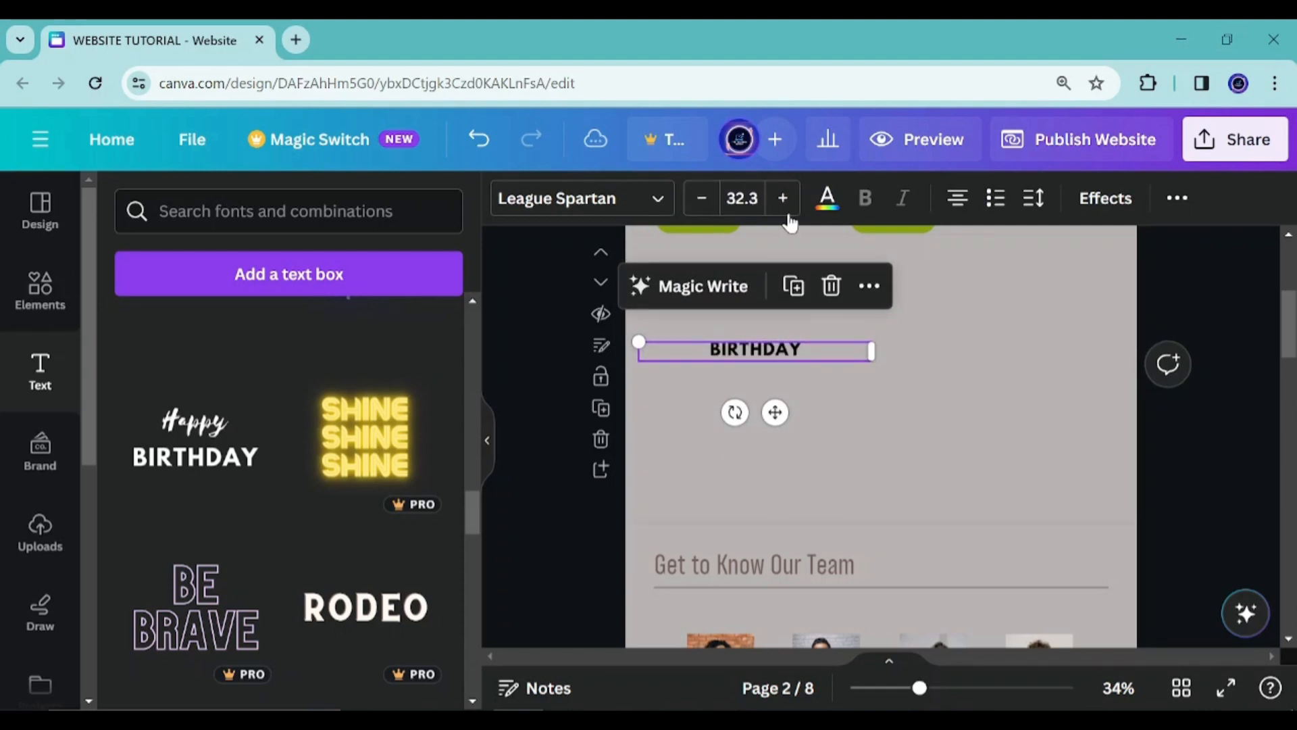
pyautogui.moveTo(775, 412); pyautogui.dragTo(757, 359)
# Add a square image frame from the Frames collection and place it on the right of the section
pyautogui.click(54, 296)
pyautogui.scroll(-5, 269, 570)
pyautogui.scroll(3, 451, 306)
pyautogui.scroll(-2, 427, 335)
pyautogui.scroll(-10, 427, 343)
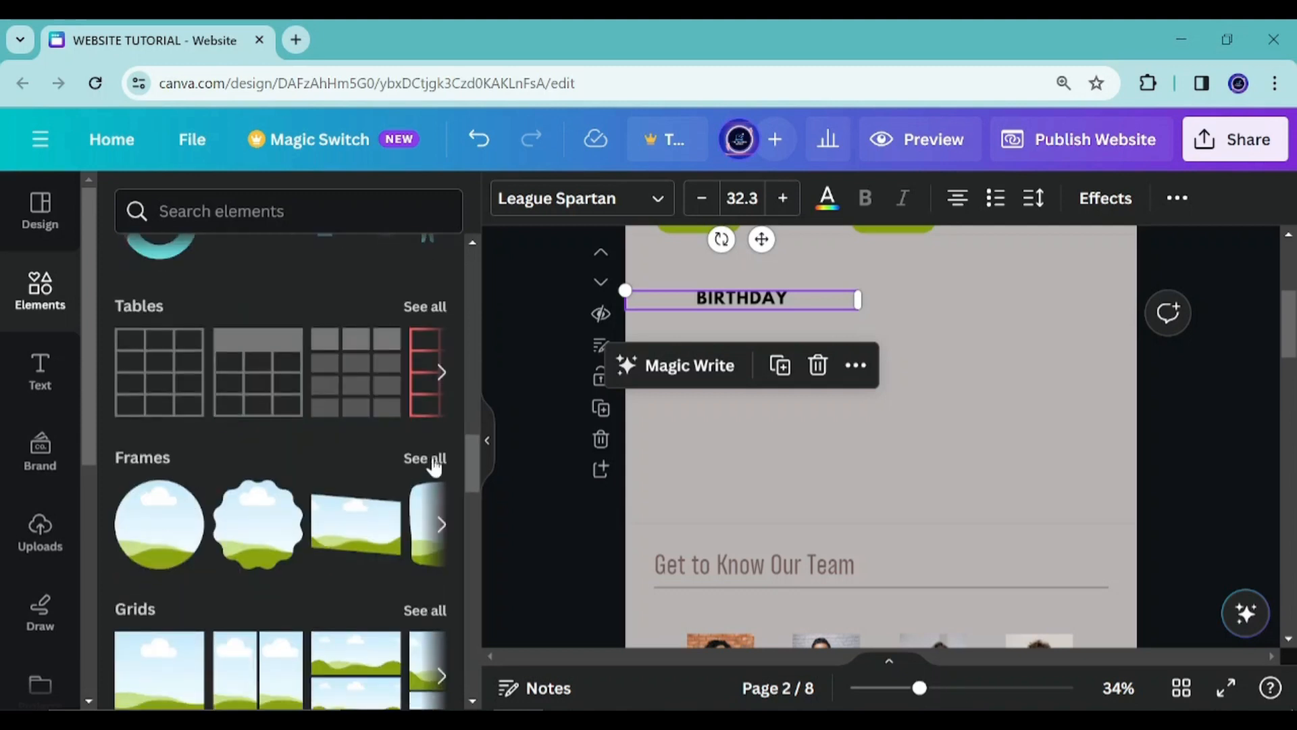
pyautogui.click(426, 459)
pyautogui.scroll(-3, 364, 424)
pyautogui.scroll(-1, 338, 473)
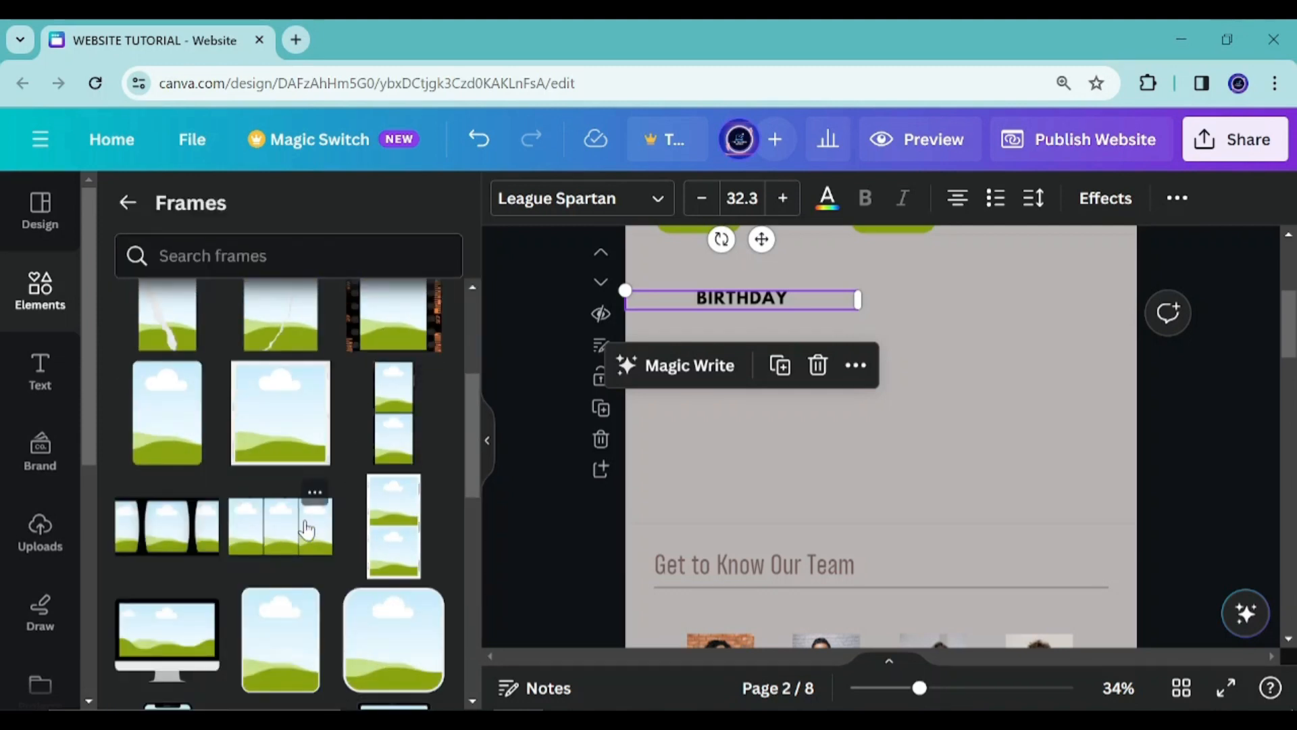
pyautogui.scroll(4, 308, 527)
pyautogui.scroll(-8, 314, 517)
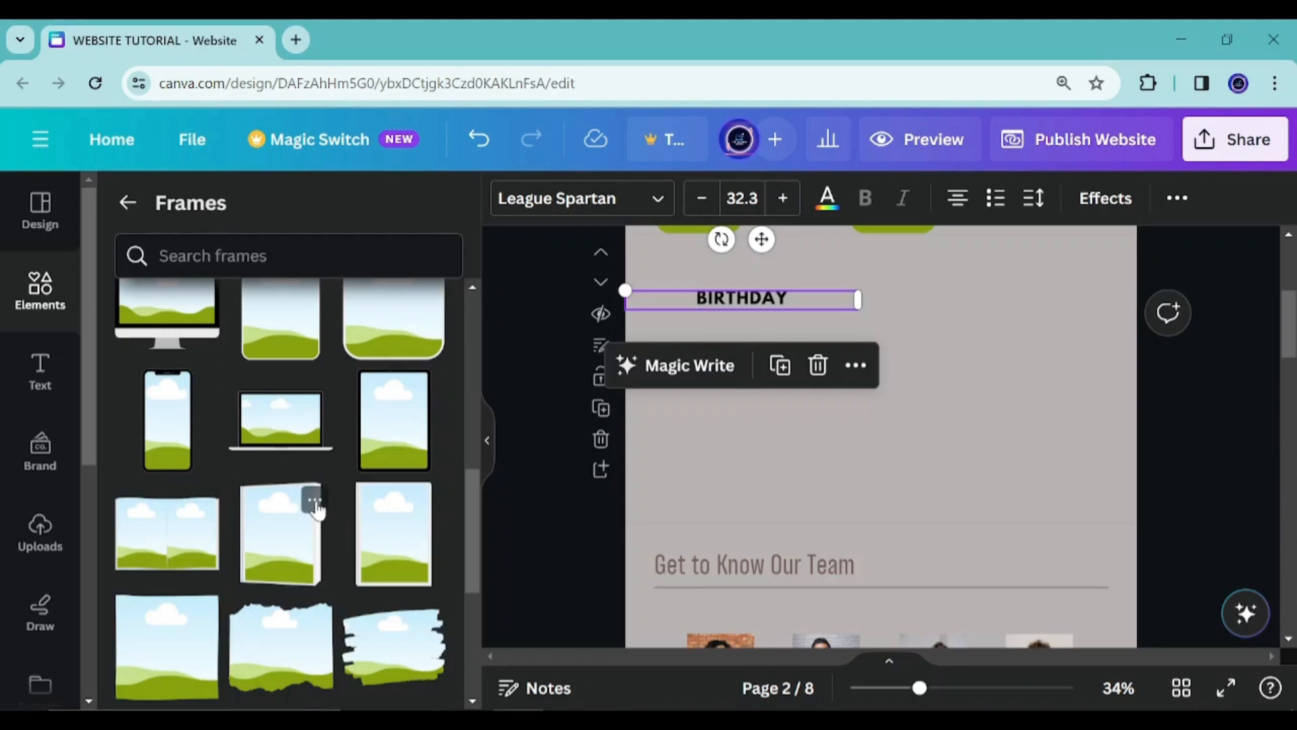
pyautogui.scroll(-3, 313, 507)
pyautogui.scroll(1, 311, 500)
pyautogui.click(151, 571)
pyautogui.moveTo(869, 396); pyautogui.dragTo(1035, 400)
pyautogui.moveTo(976, 309); pyautogui.dragTo(950, 284)
# Replace the BIRTHDAY text with the 'Explore our Language Workshops' info page paragraph copied from Notepad
pyautogui.click(734, 307)
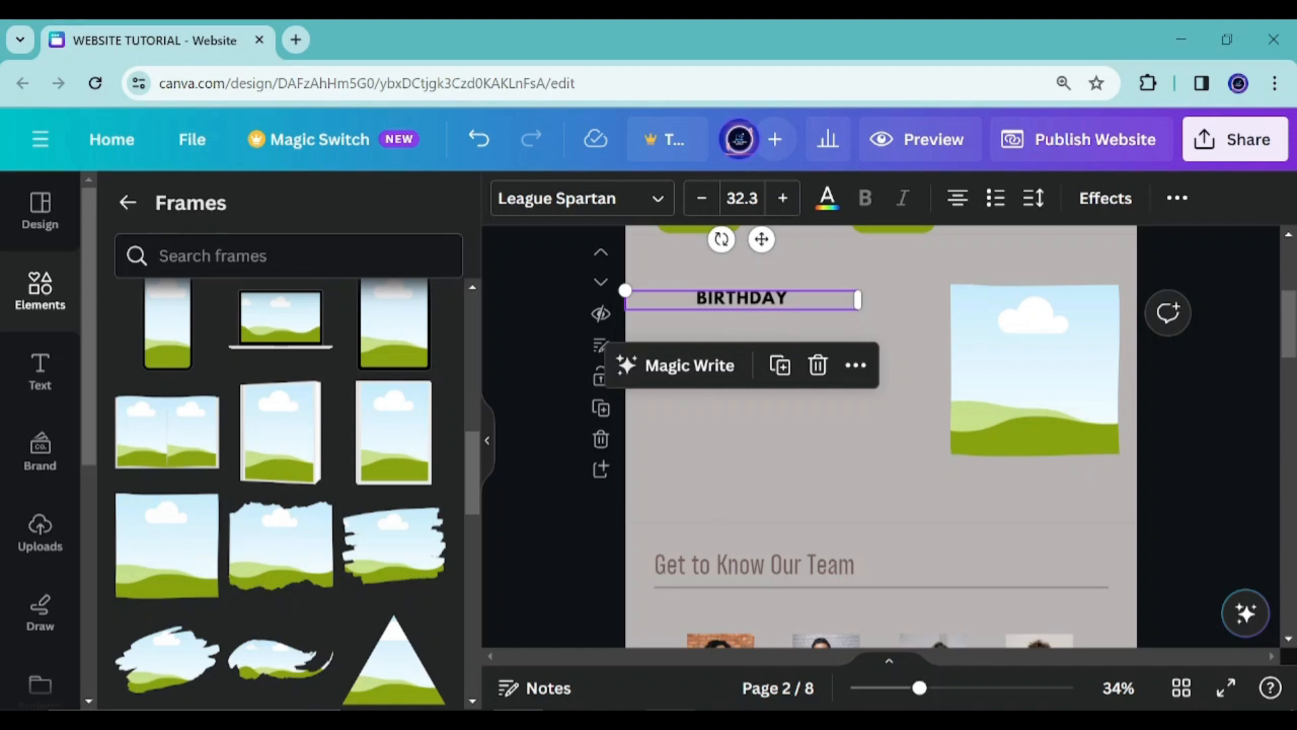
pyautogui.click(677, 704)
pyautogui.click(895, 488)
pyautogui.scroll(-2, 895, 489)
pyautogui.moveTo(758, 308)
pyautogui.mouseDown()
pyautogui.moveTo(852, 449)
pyautogui.moveTo(897, 610)
pyautogui.moveTo(856, 603)
pyautogui.moveTo(753, 389)
pyautogui.moveTo(743, 323)
pyautogui.mouseUp()
pyautogui.hotkey('ctrl', 'c')
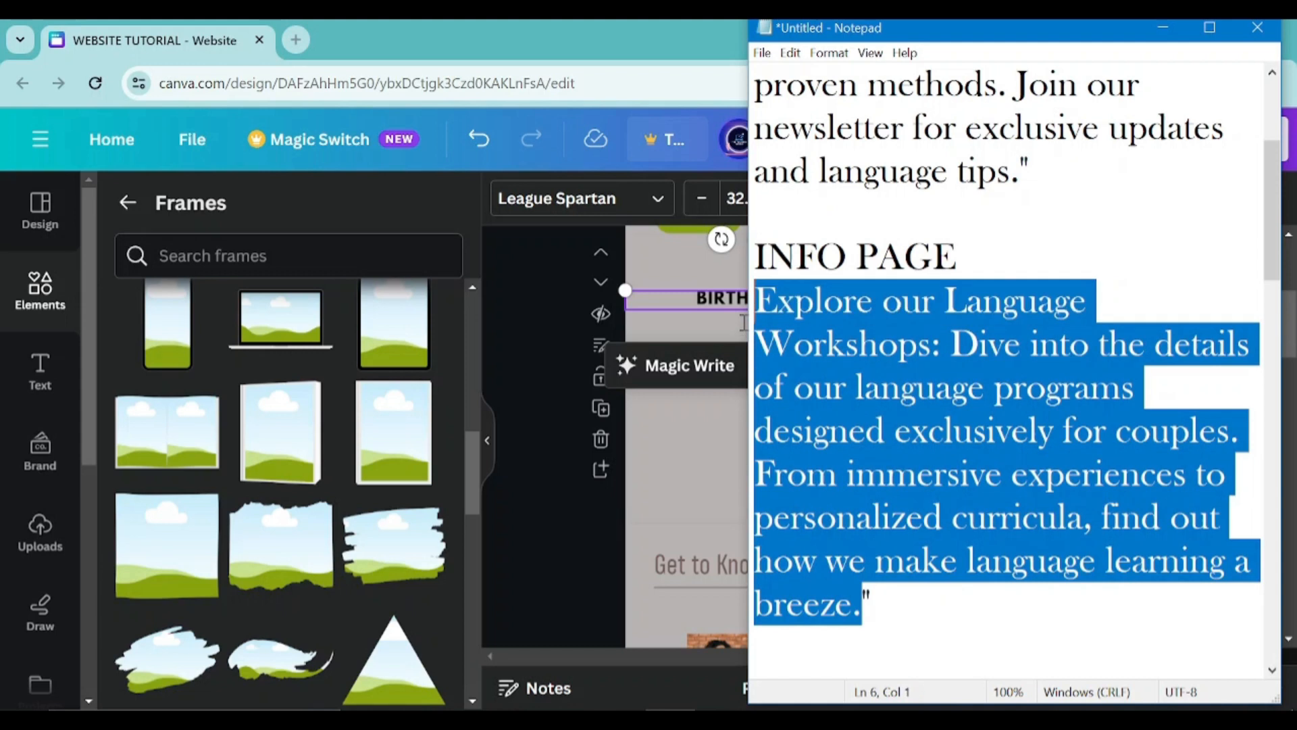
pyautogui.click(651, 457)
pyautogui.doubleClick(765, 296)
pyautogui.hotkey('ctrl', 'v')
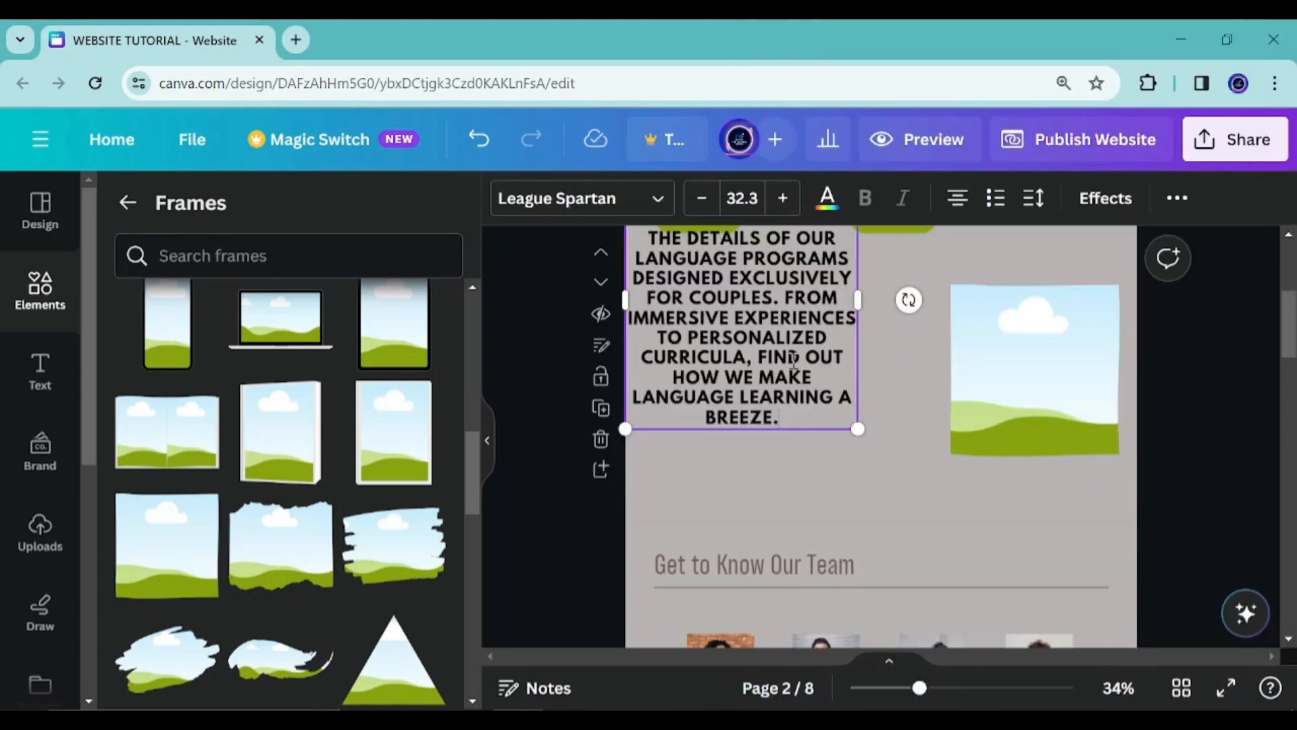
# Resize the paragraph text box to 24.9 pt spanning the section's top, and adjust the frame beside it
pyautogui.moveTo(862, 306); pyautogui.dragTo(959, 298)
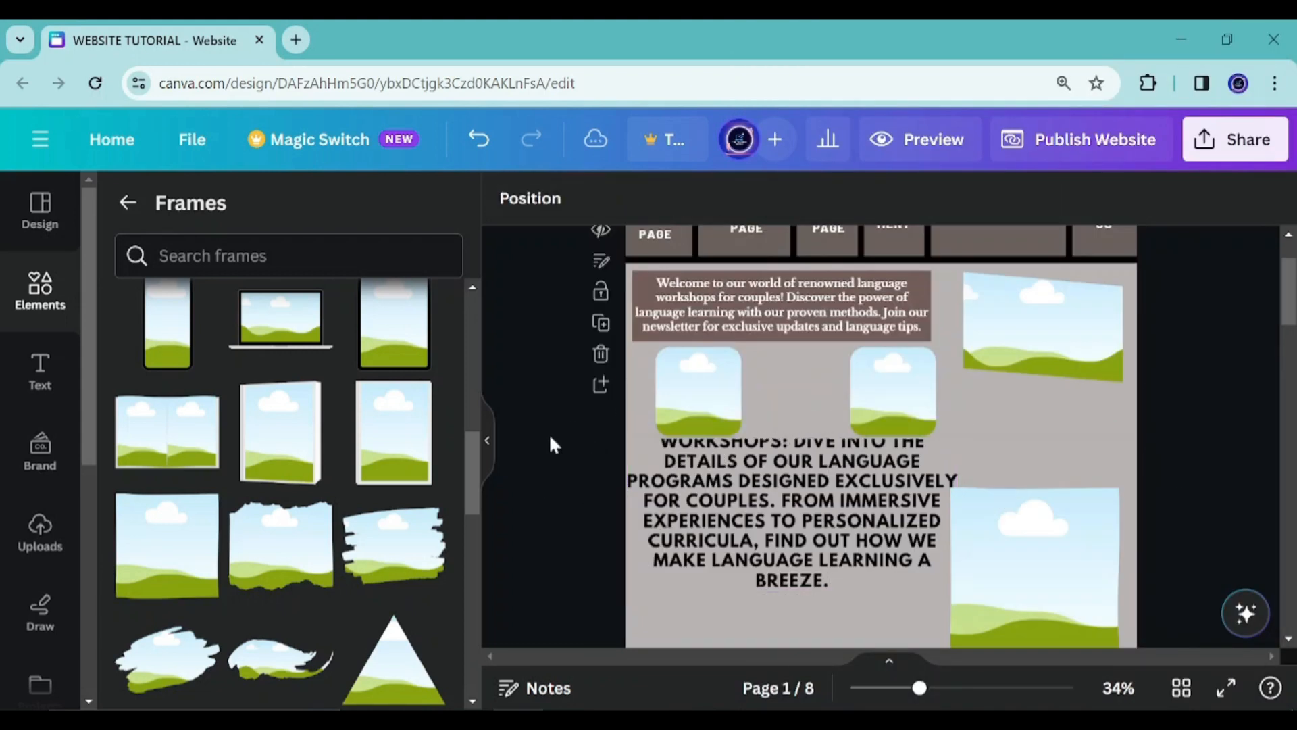
pyautogui.moveTo(747, 366); pyautogui.dragTo(738, 397)
pyautogui.moveTo(1034, 388); pyautogui.dragTo(1051, 456)
pyautogui.click(919, 314)
pyautogui.moveTo(950, 281); pyautogui.dragTo(869, 313)
pyautogui.moveTo(869, 385); pyautogui.dragTo(956, 388)
pyautogui.moveTo(756, 397); pyautogui.dragTo(770, 361)
pyautogui.moveTo(1030, 423); pyautogui.dragTo(1016, 423)
pyautogui.click(696, 355)
pyautogui.moveTo(696, 355); pyautogui.dragTo(696, 298)
pyautogui.moveTo(1011, 429); pyautogui.dragTo(986, 401)
pyautogui.moveTo(1107, 334); pyautogui.dragTo(1119, 321)
pyautogui.moveTo(1071, 385); pyautogui.dragTo(1077, 385)
pyautogui.click(825, 333)
pyautogui.moveTo(968, 291); pyautogui.dragTo(985, 290)
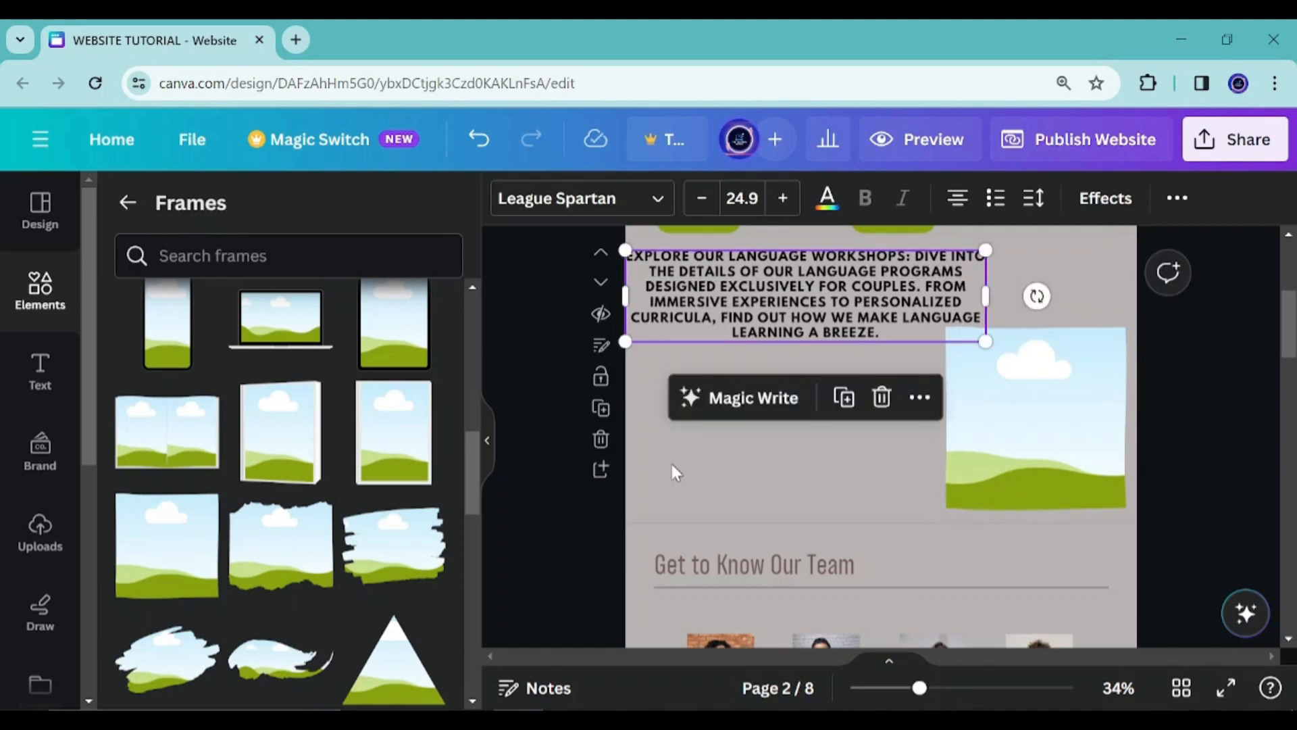
# Resize the square frame slightly smaller below the paragraph's right end
pyautogui.click(985, 435)
pyautogui.scroll(-3, 997, 395)
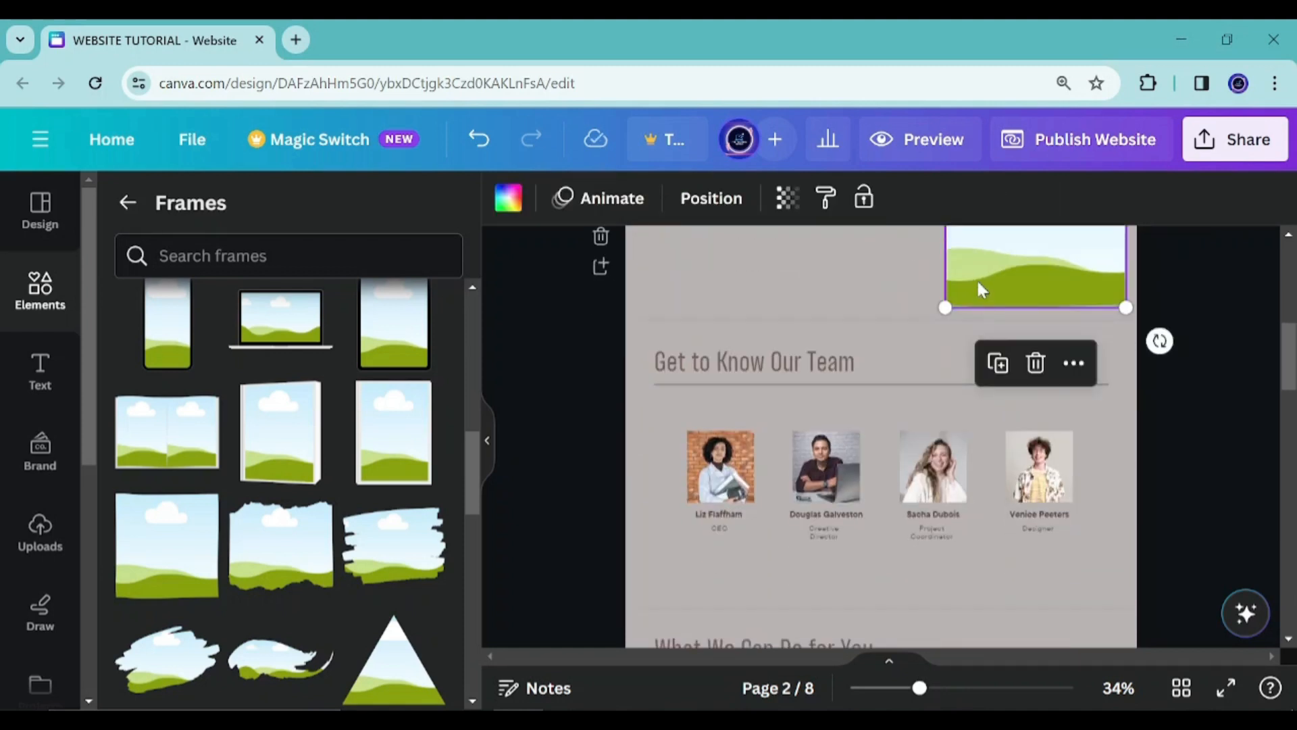
pyautogui.scroll(3, 986, 304)
pyautogui.moveTo(944, 510); pyautogui.dragTo(960, 494)
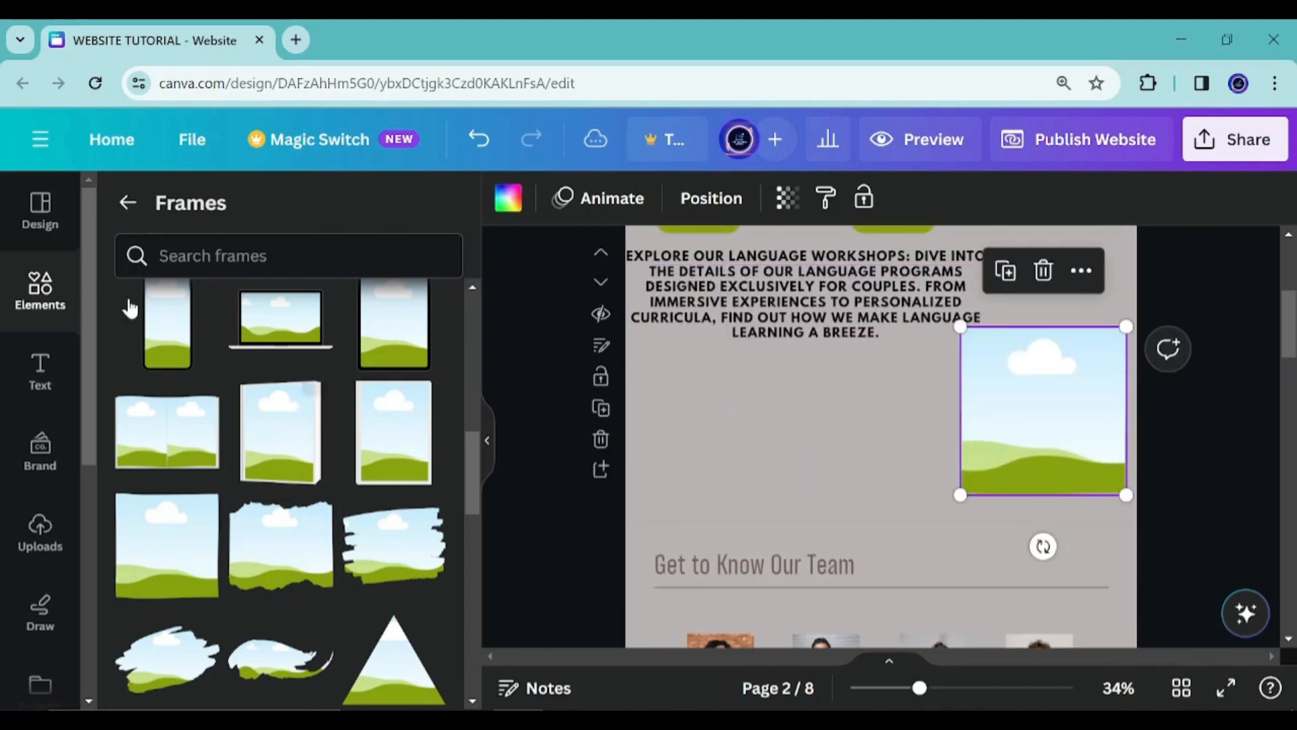
# Add a rounded rectangle shape from the Shapes collection to the section
pyautogui.click(127, 202)
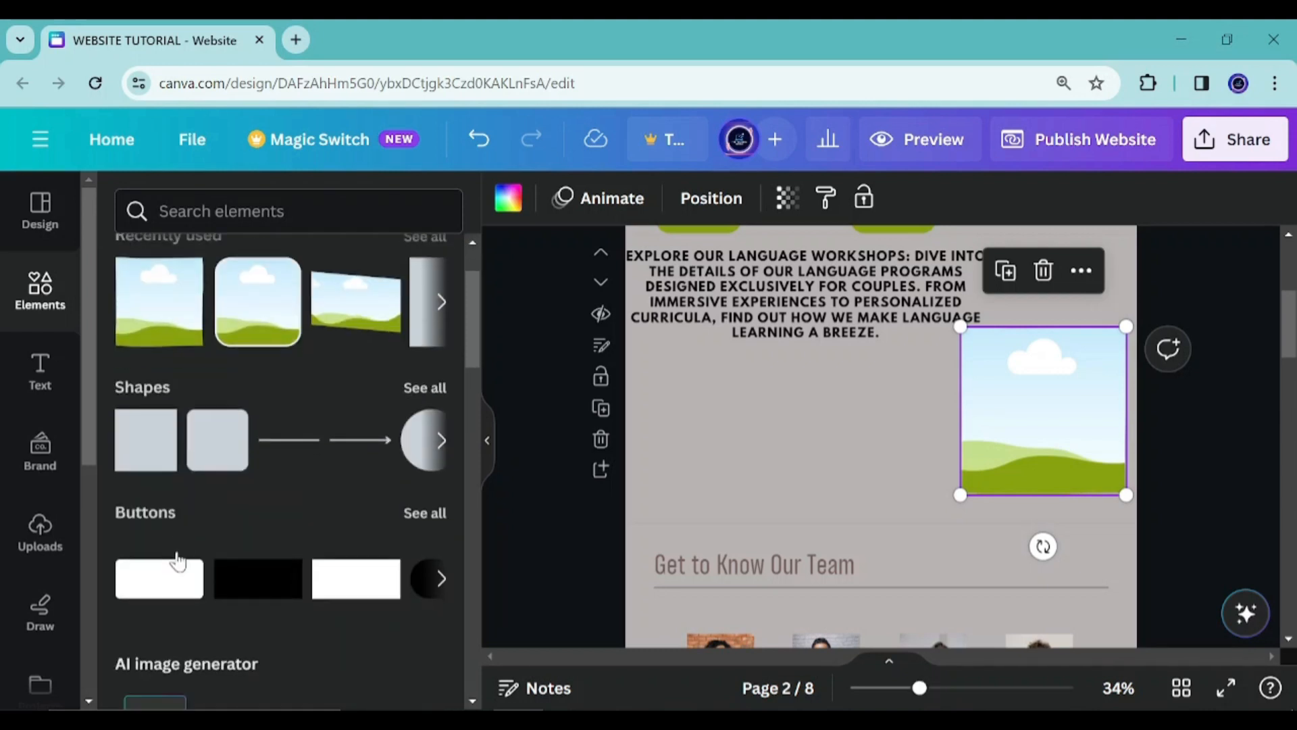
pyautogui.click(427, 386)
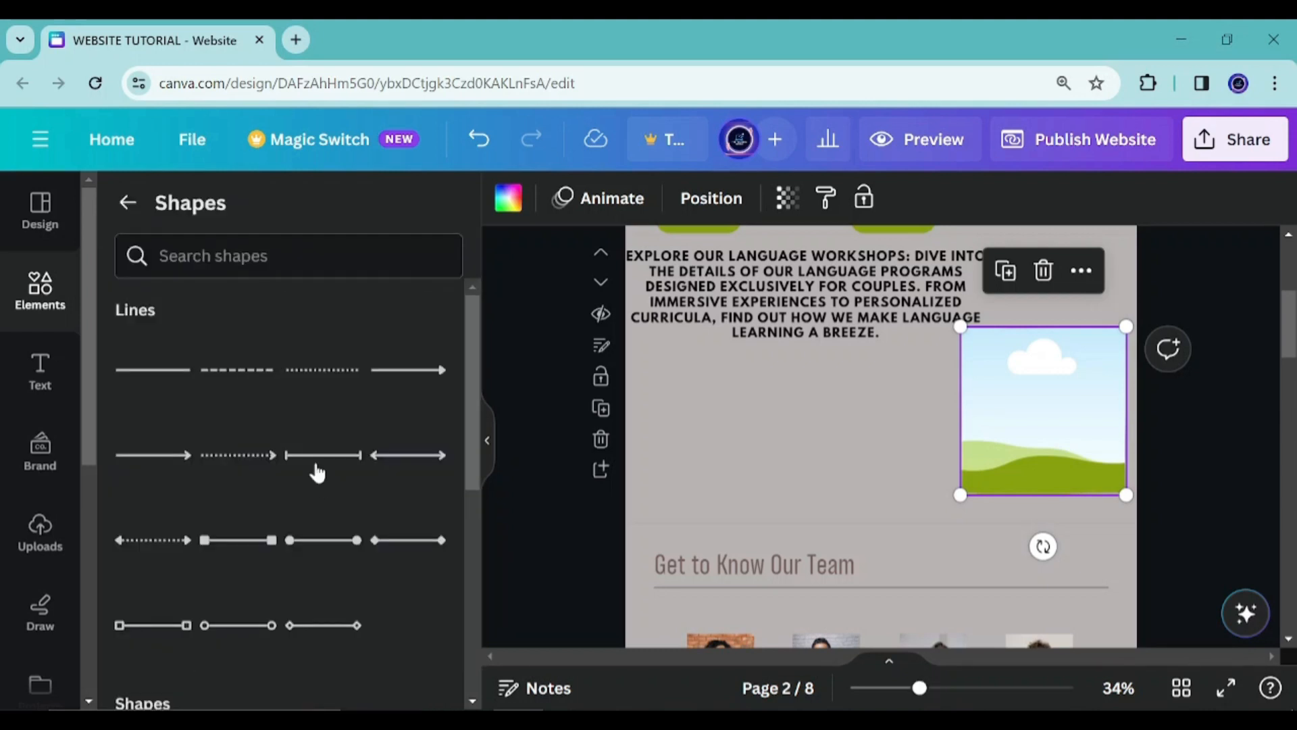
pyautogui.scroll(-10, 324, 463)
pyautogui.scroll(-2, 332, 462)
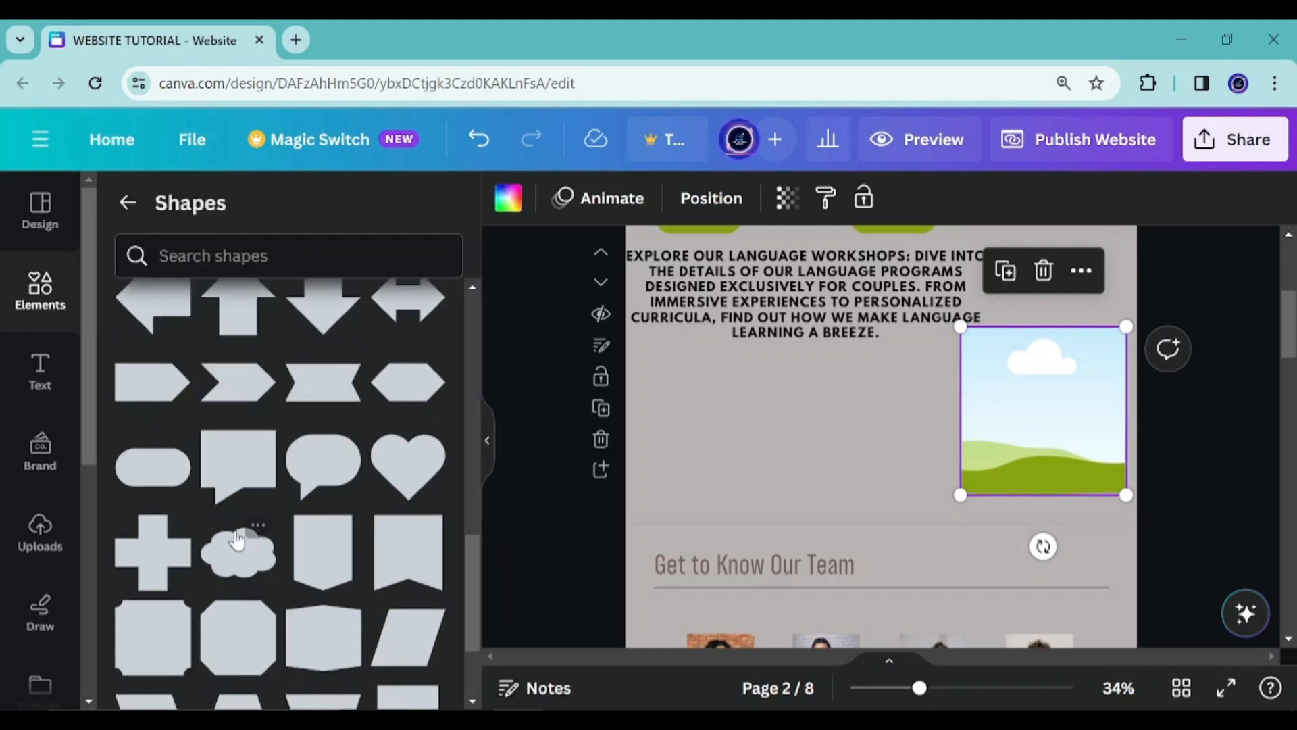
pyautogui.click(138, 465)
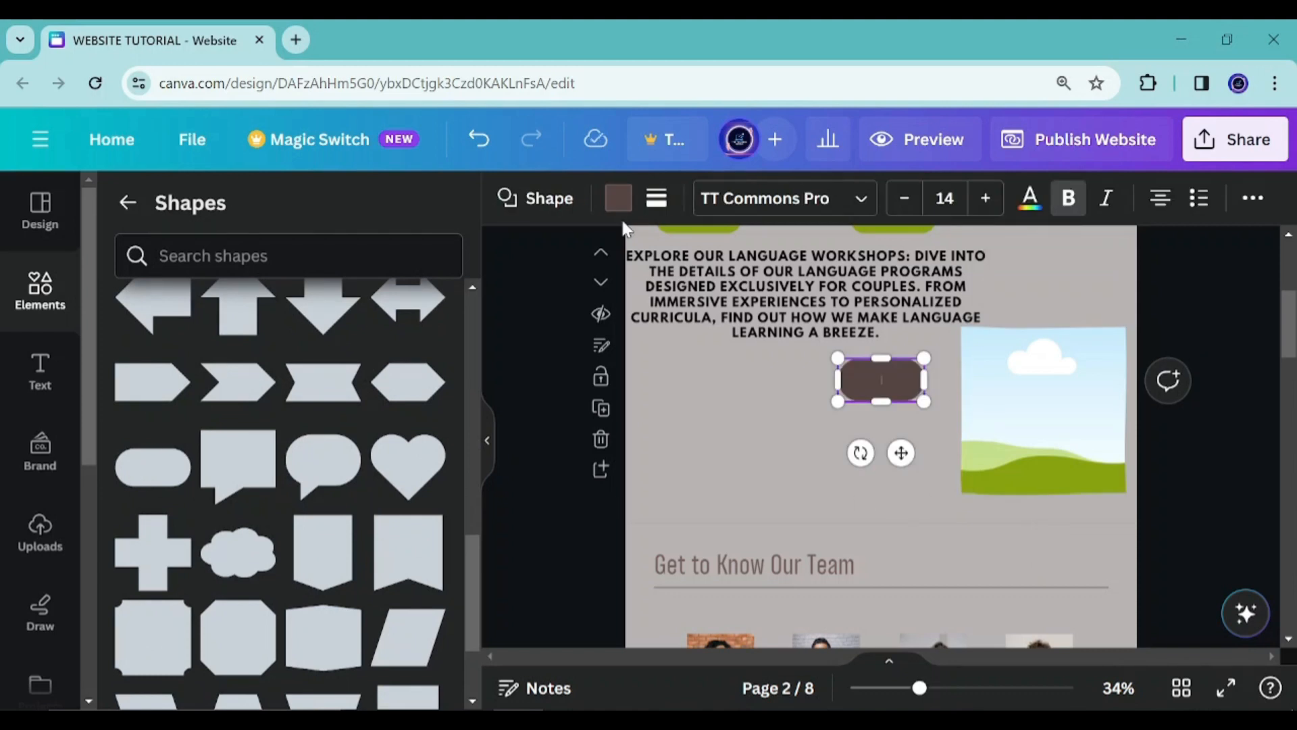
# Change the rounded rectangle's colour to the dark photo colour
pyautogui.click(618, 198)
pyautogui.scroll(-5, 281, 468)
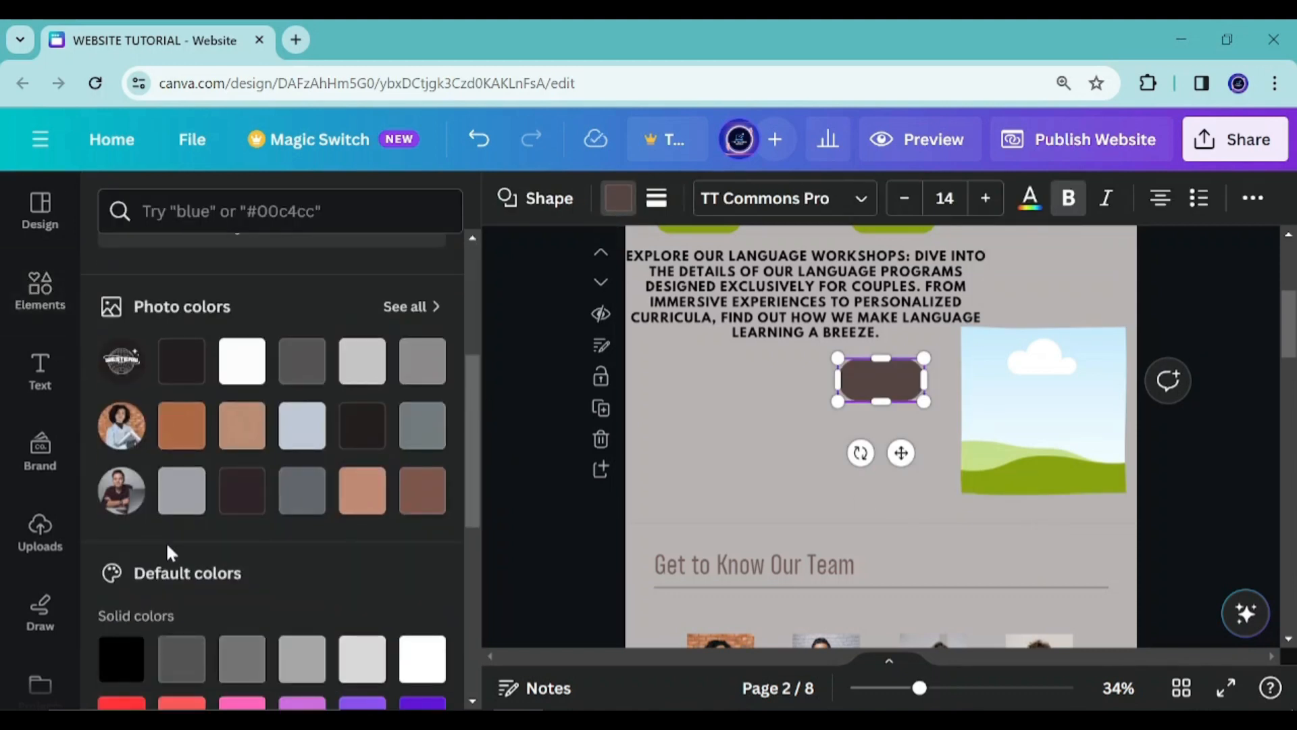
pyautogui.click(238, 433)
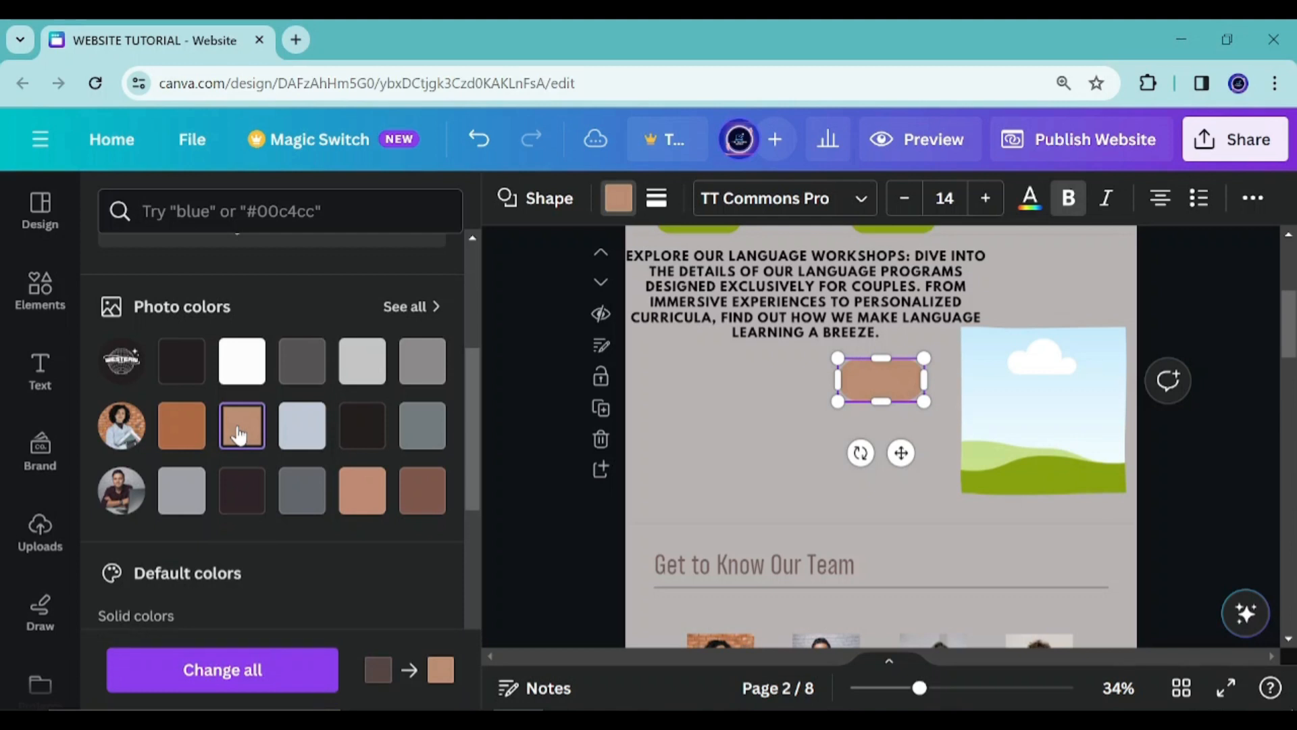
pyautogui.click(182, 432)
pyautogui.click(238, 489)
pyautogui.click(420, 493)
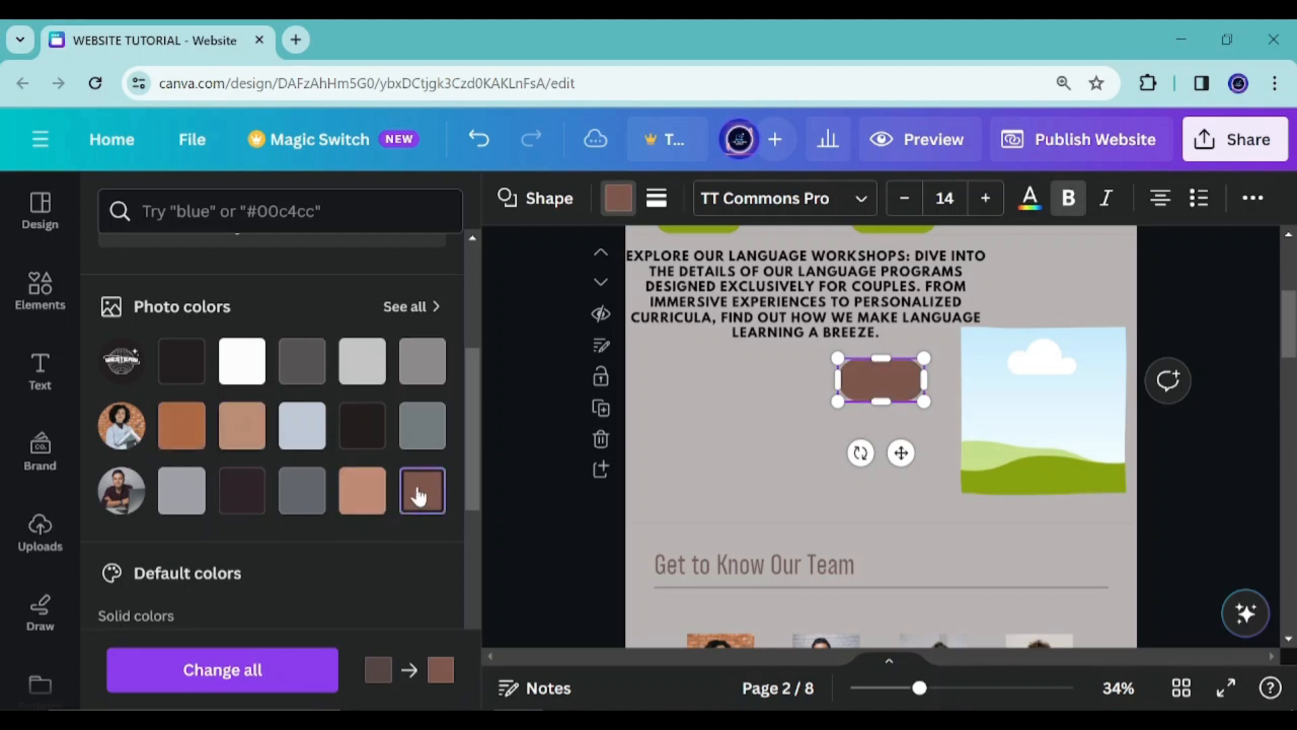
pyautogui.click(369, 422)
# Resize the rounded rectangle to about 249 by 95 and move it below the frame
pyautogui.moveTo(905, 460); pyautogui.dragTo(941, 573)
pyautogui.moveTo(957, 474); pyautogui.dragTo(970, 501)
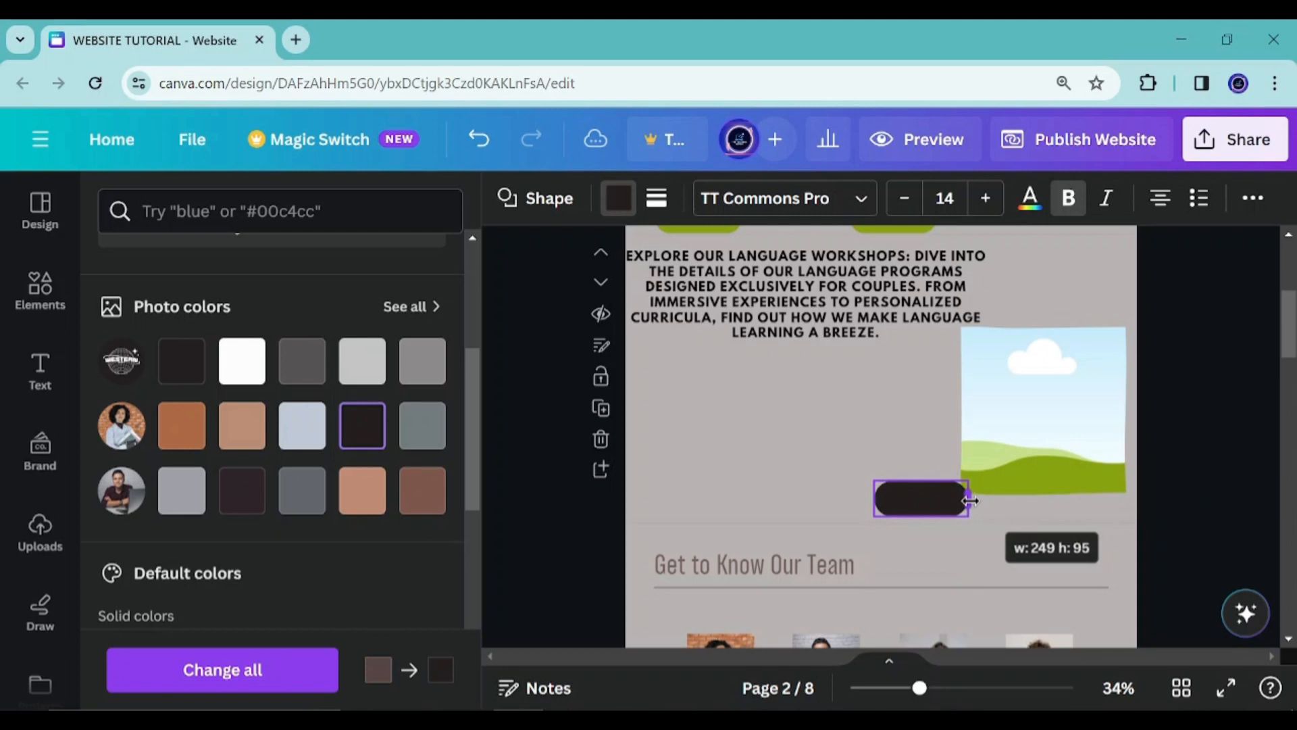
pyautogui.moveTo(941, 569); pyautogui.dragTo(1112, 577)
# Nudge and slightly shrink the square frame above the rectangle
pyautogui.moveTo(1041, 396); pyautogui.dragTo(1041, 389)
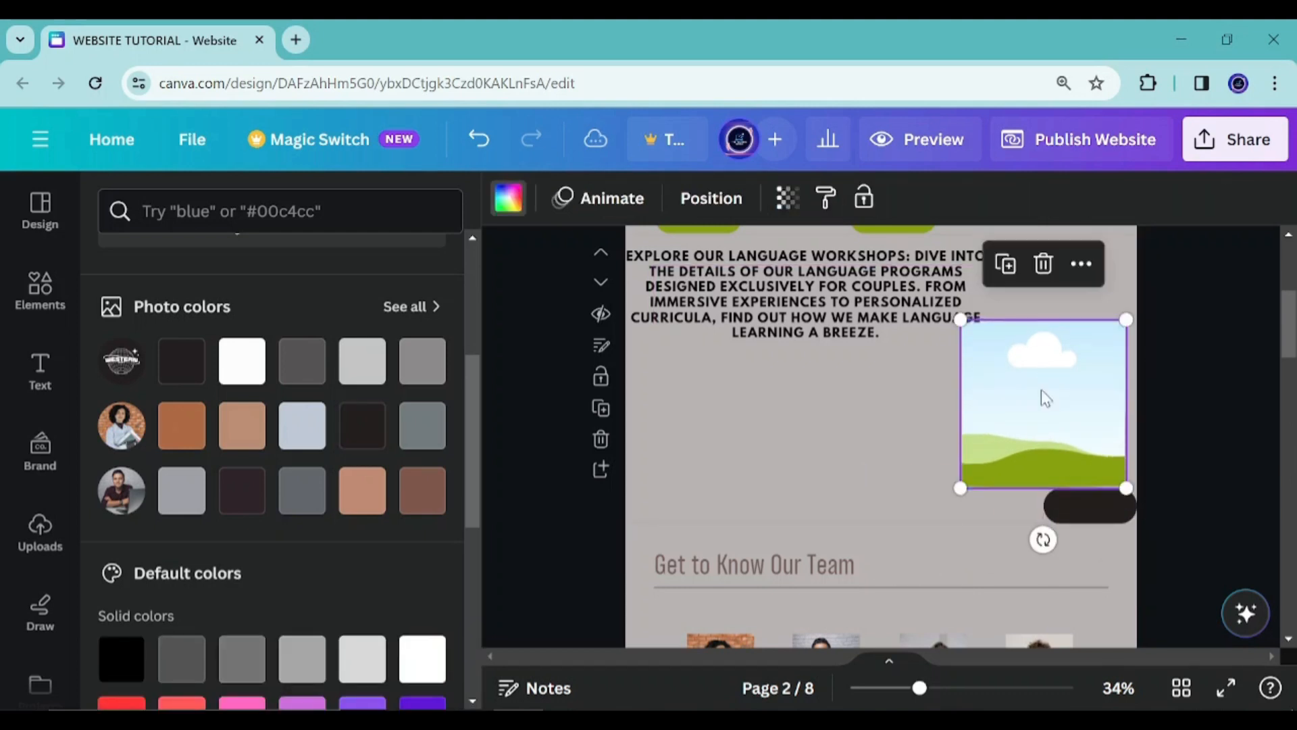
pyautogui.click(1075, 512)
pyautogui.moveTo(1075, 511); pyautogui.dragTo(1074, 513)
pyautogui.click(1015, 358)
pyautogui.moveTo(961, 320); pyautogui.dragTo(967, 326)
pyautogui.click(815, 455)
# Widen the rounded rectangle leftward so it sits beneath the frame
pyautogui.click(1088, 507)
pyautogui.moveTo(1088, 507); pyautogui.dragTo(1094, 502)
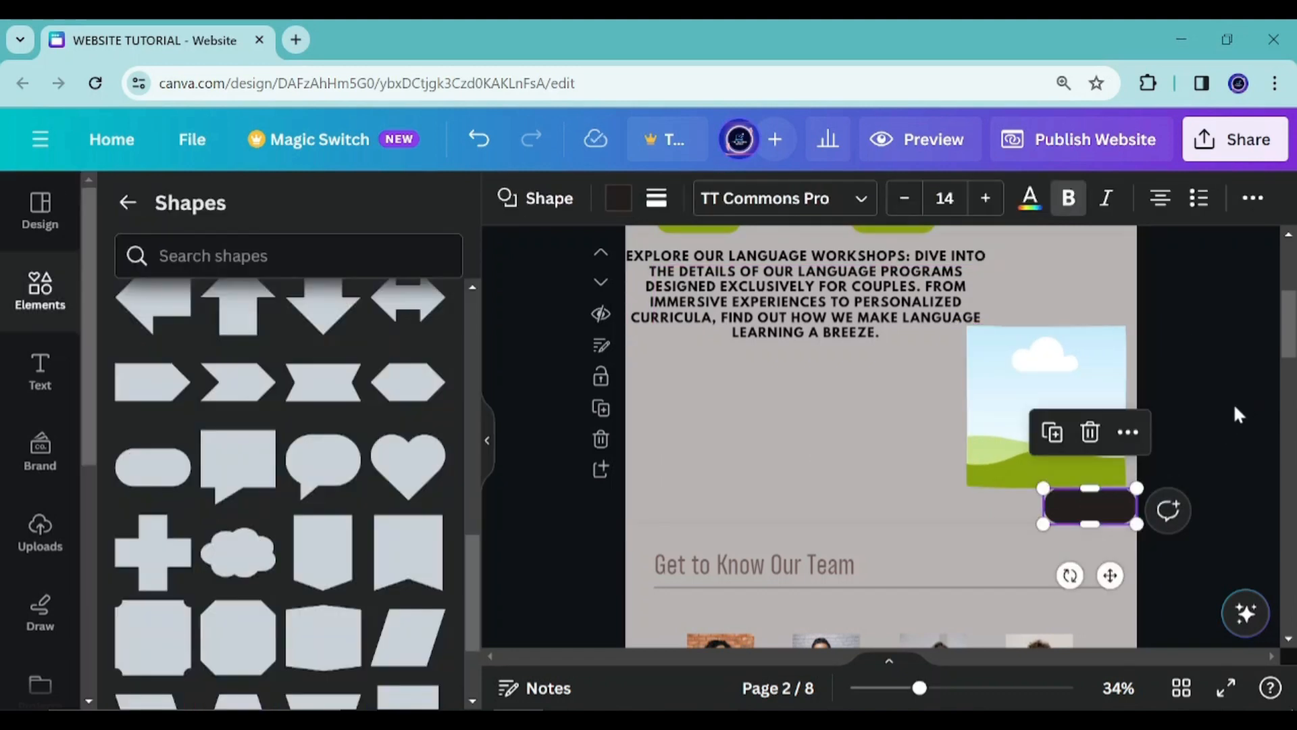
pyautogui.moveTo(1040, 507); pyautogui.dragTo(1002, 506)
# Add a subheading text box reading PRODUCT PAGE
pyautogui.click(40, 370)
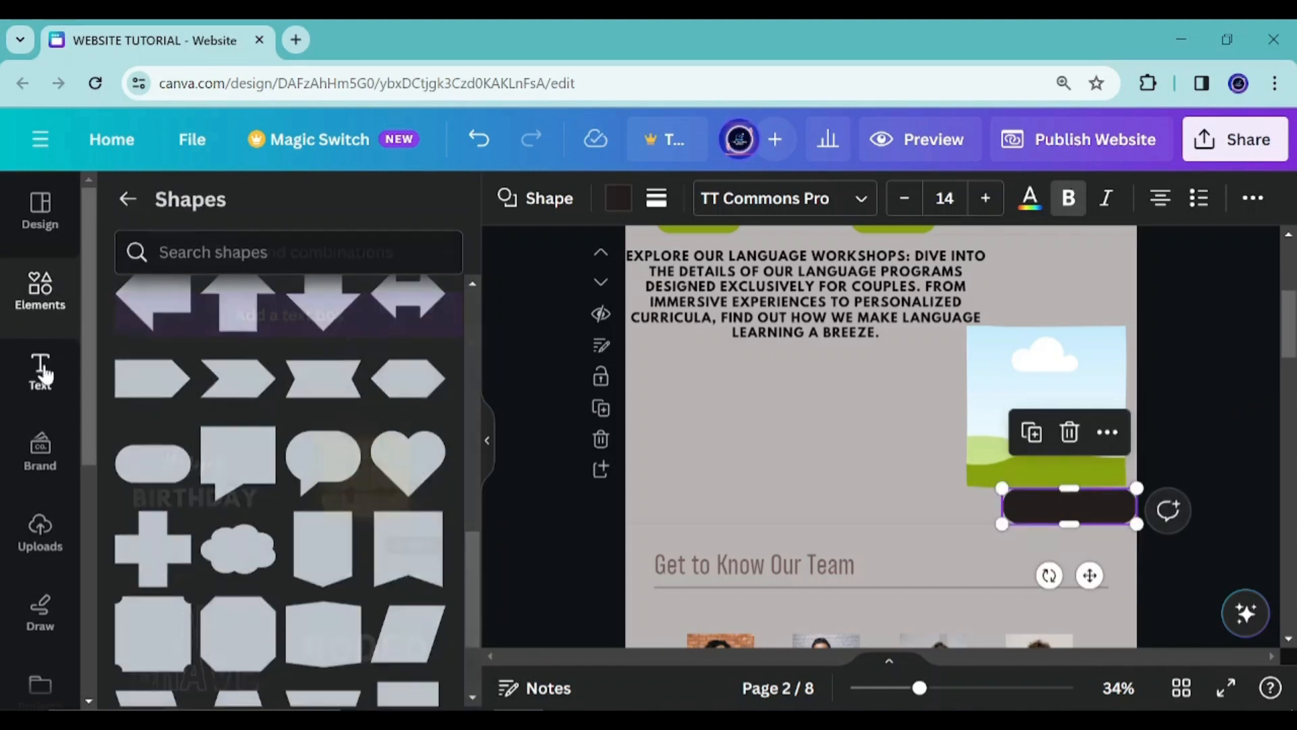
pyautogui.scroll(20, 169, 564)
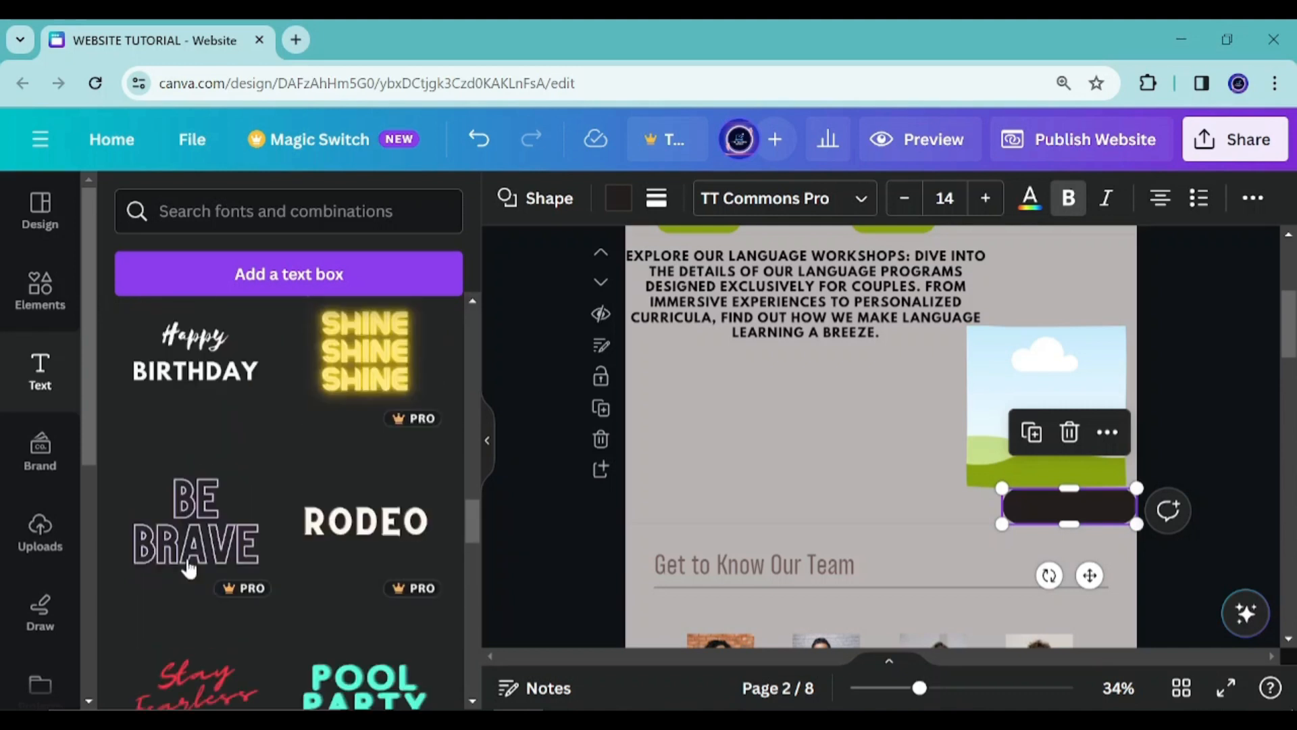
pyautogui.scroll(-2, 193, 558)
pyautogui.scroll(-2, 189, 544)
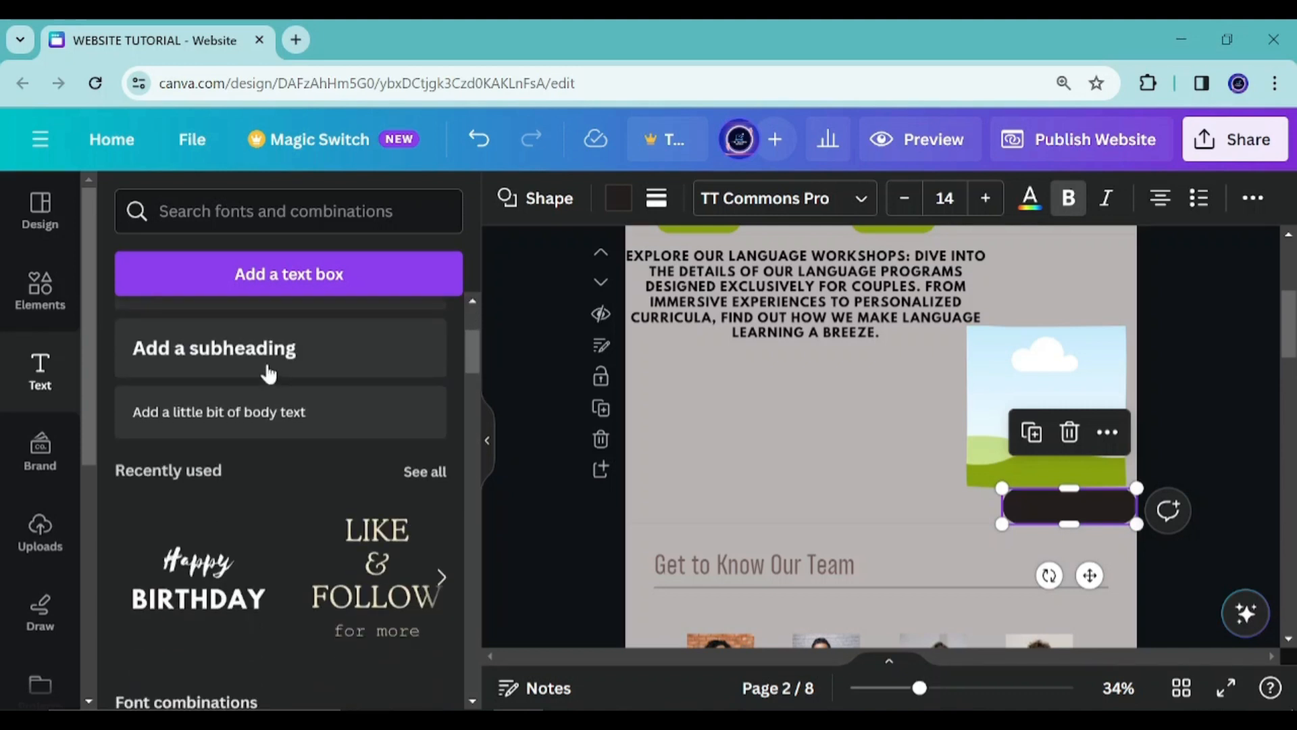
pyautogui.click(253, 358)
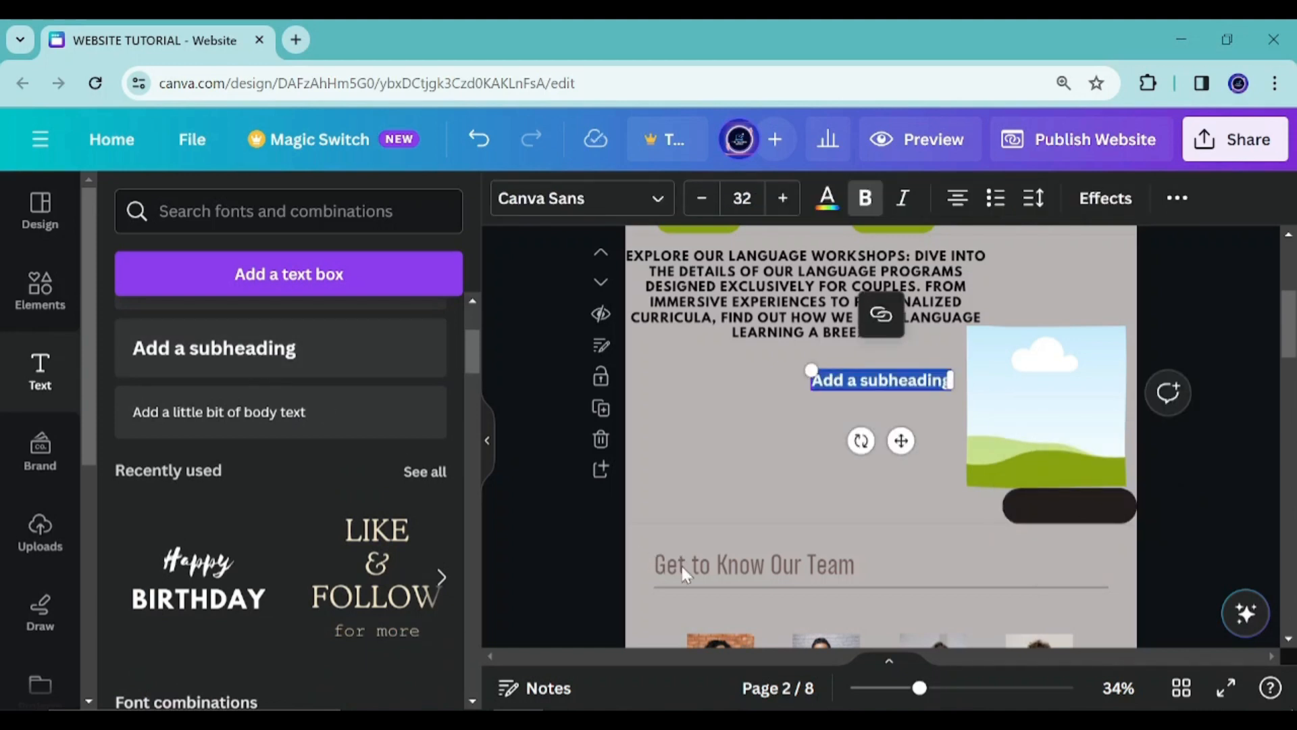
pyautogui.write('produ')
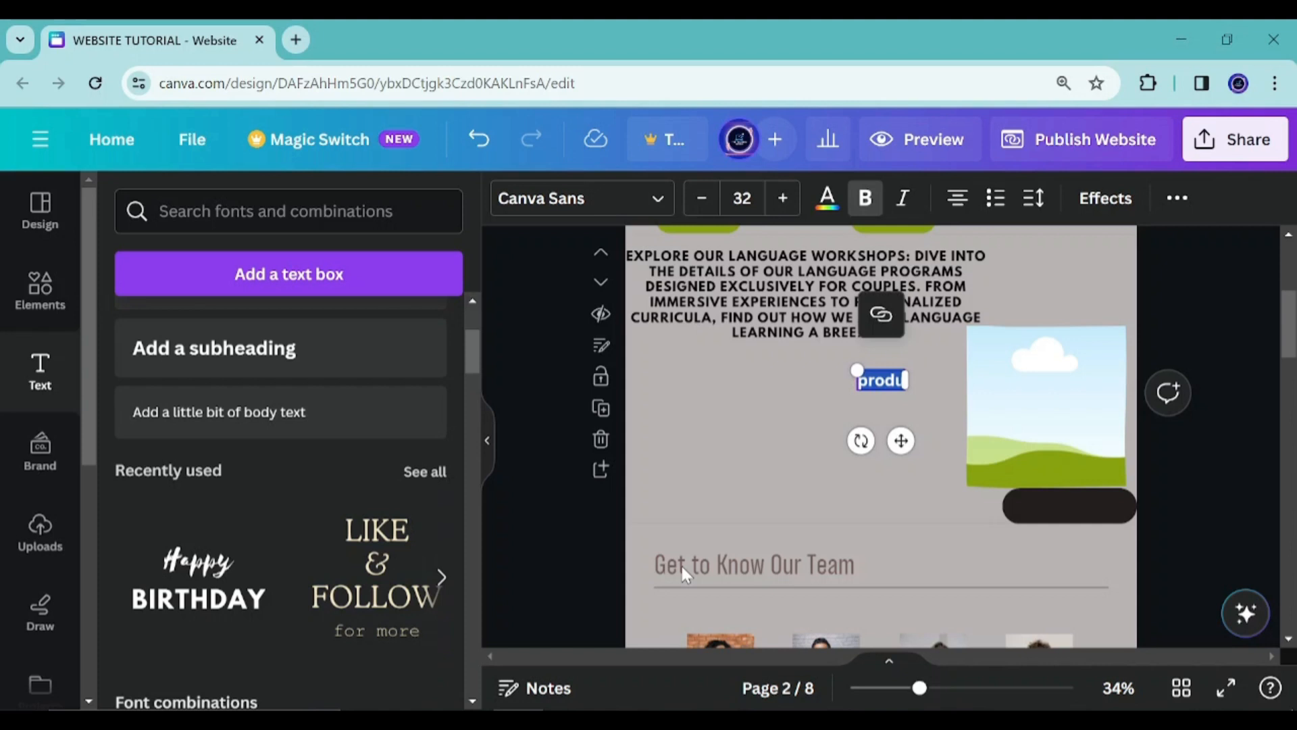
pyautogui.write('ct page')
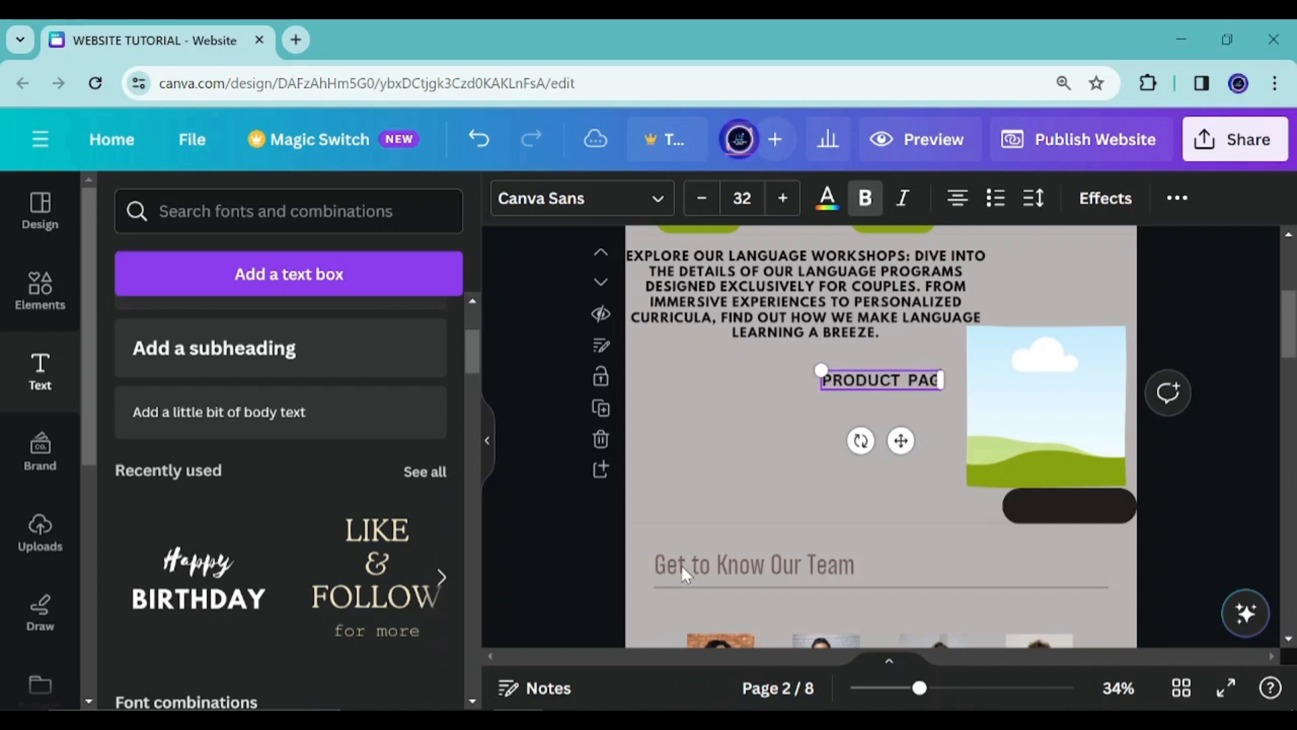
# Select all of the PRODUCT PAGE text and change its colour to white
pyautogui.hotkey('ctrl', 'a')
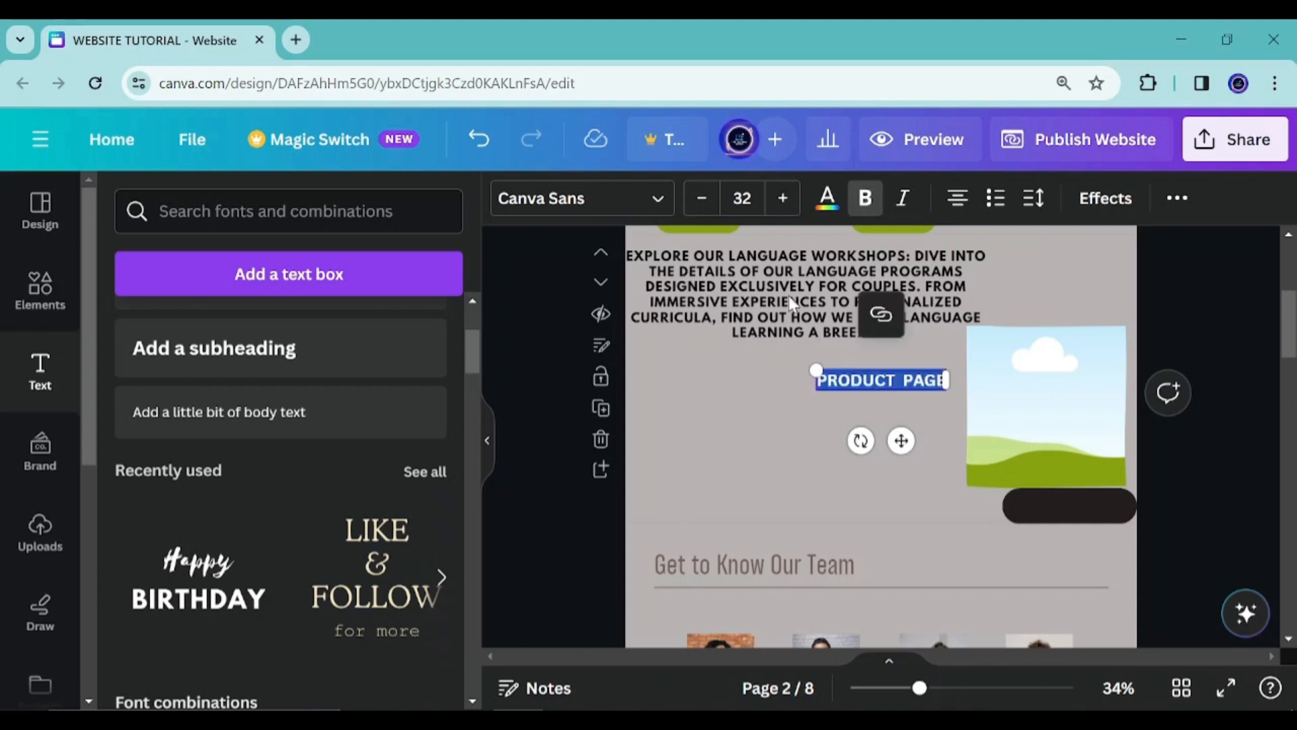
pyautogui.click(826, 199)
pyautogui.click(241, 392)
# Move the PRODUCT PAGE text onto the dark rounded rectangle and shrink it to size 30
pyautogui.moveTo(902, 440); pyautogui.dragTo(1092, 565)
pyautogui.moveTo(1005, 493); pyautogui.dragTo(1003, 498)
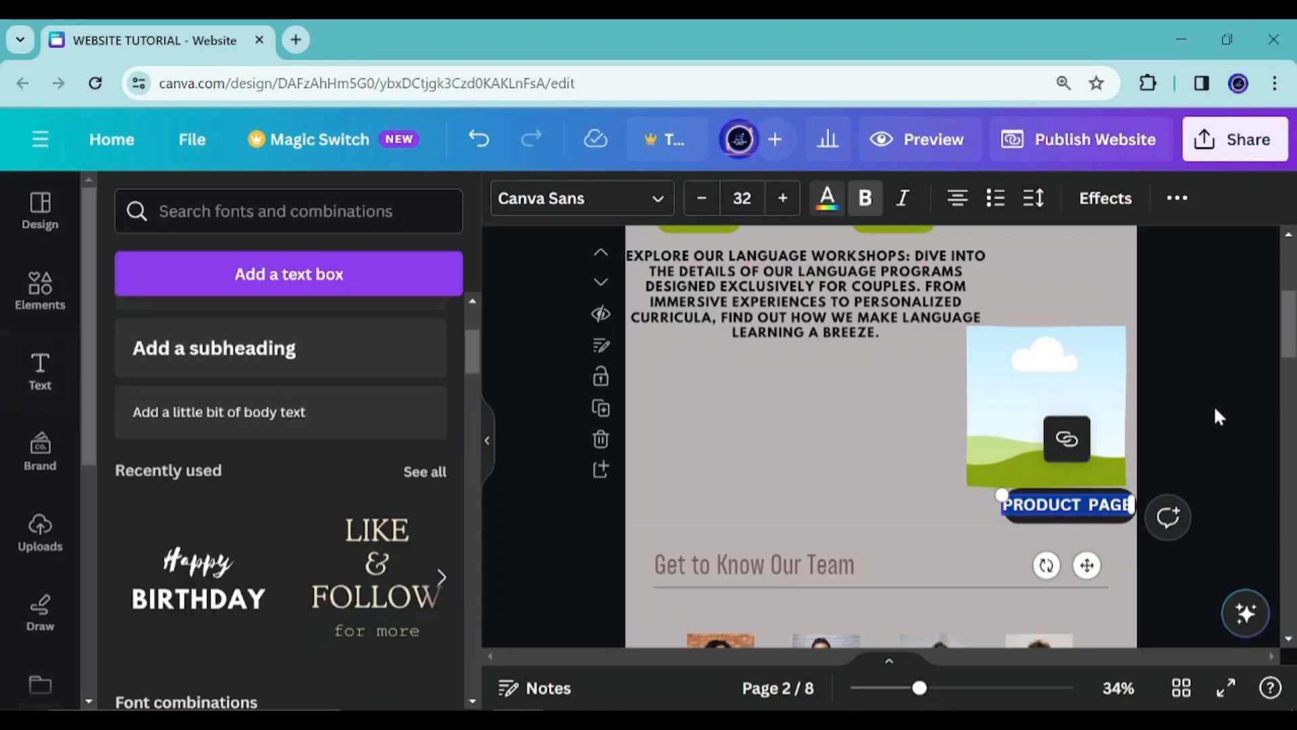
pyautogui.click(1216, 414)
pyautogui.click(1064, 506)
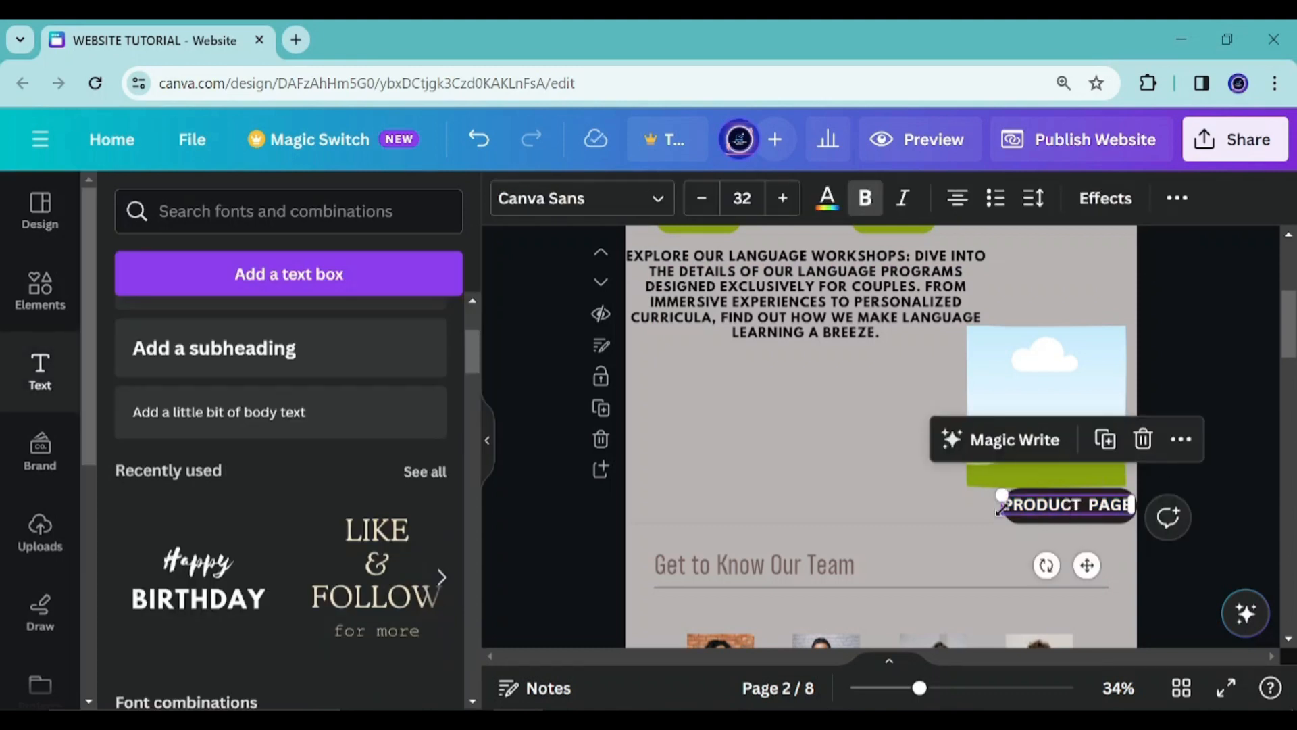
pyautogui.moveTo(1005, 513); pyautogui.dragTo(1012, 513)
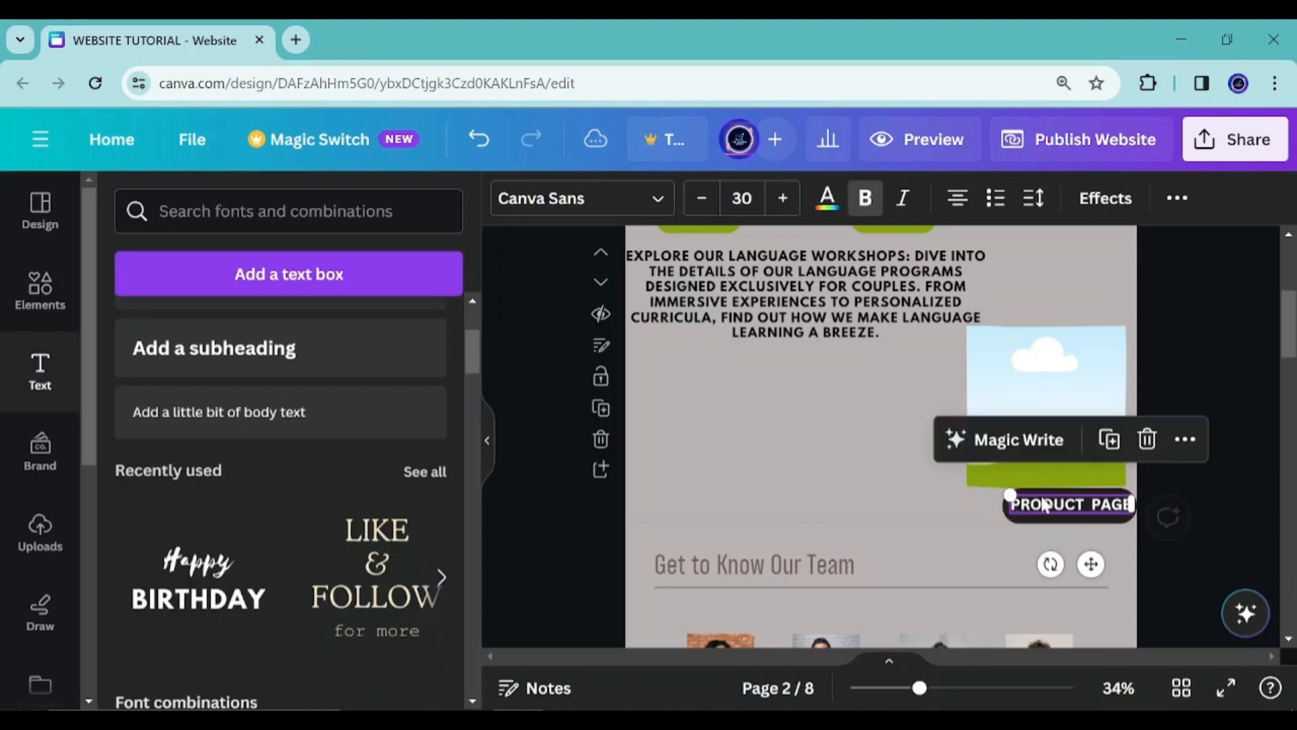
pyautogui.click(1229, 417)
# Nudge the PRODUCT PAGE label so it sits centred on the button
pyautogui.click(1068, 438)
pyautogui.moveTo(1068, 422); pyautogui.dragTo(1072, 419)
pyautogui.click(1091, 512)
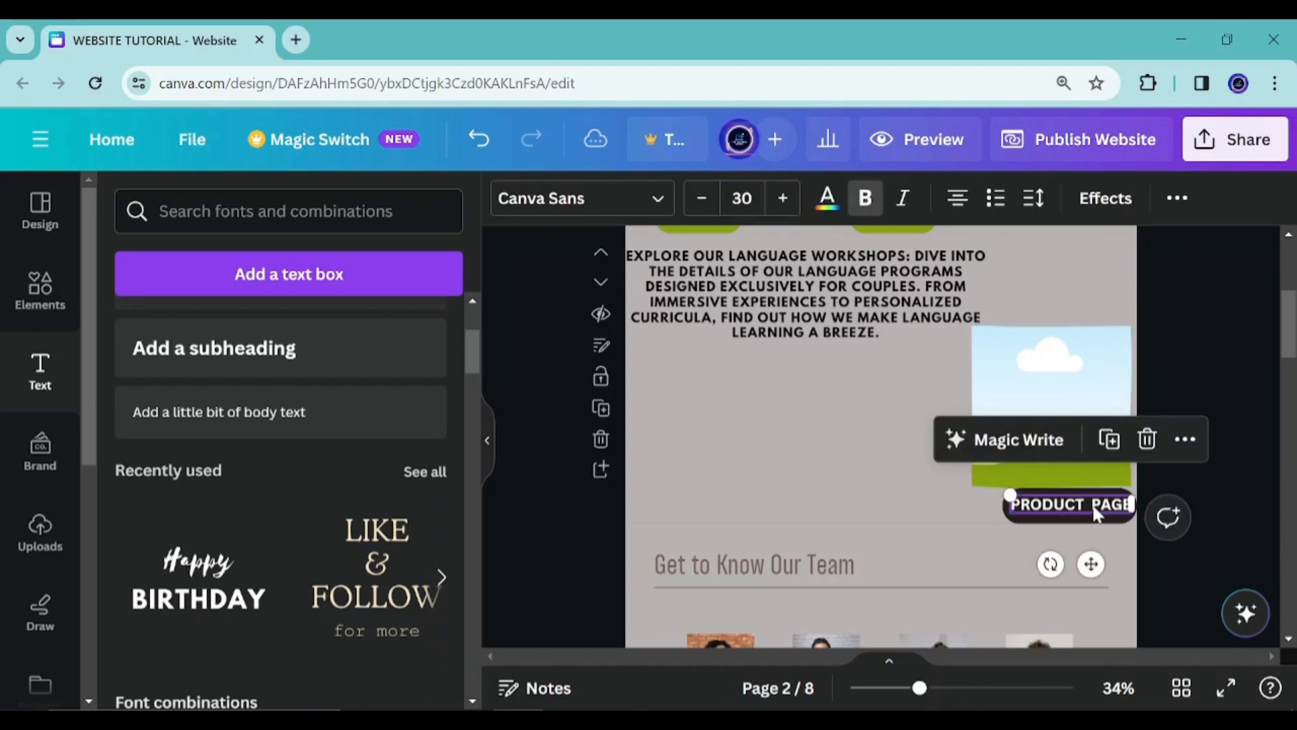
pyautogui.click(1092, 508)
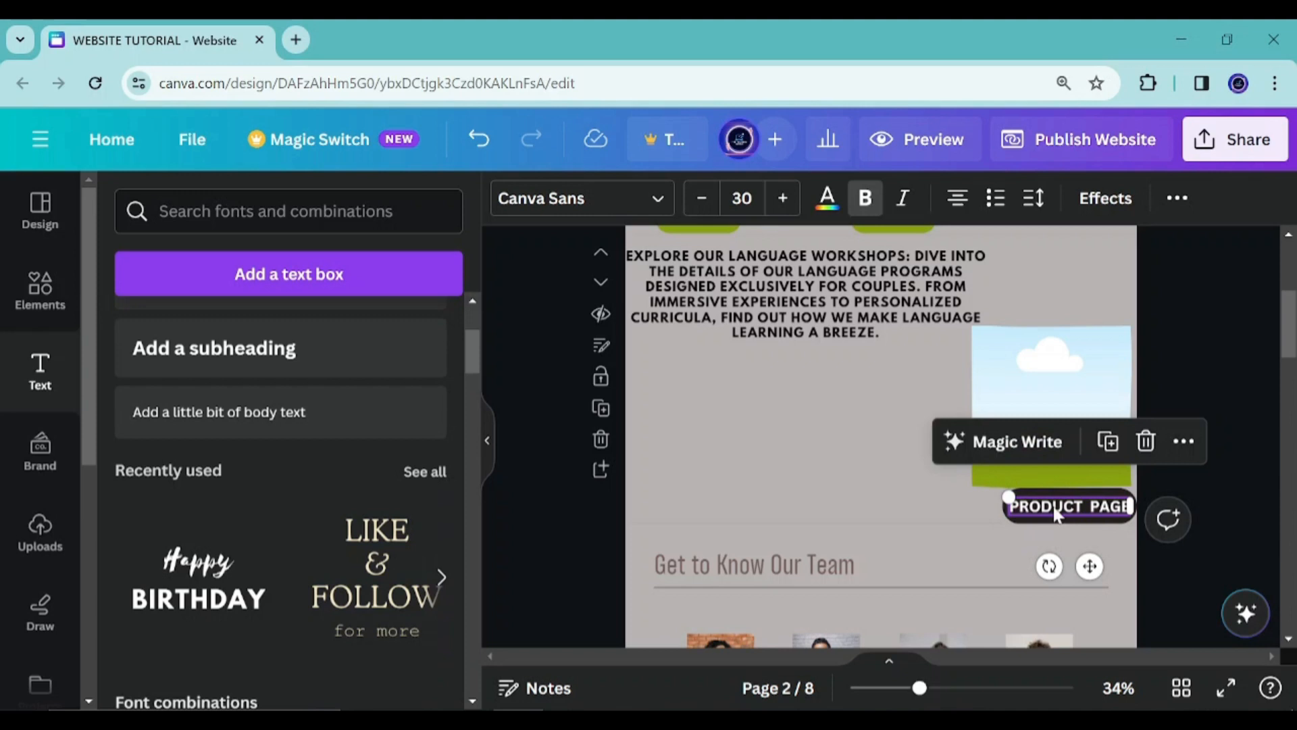
pyautogui.click(1241, 439)
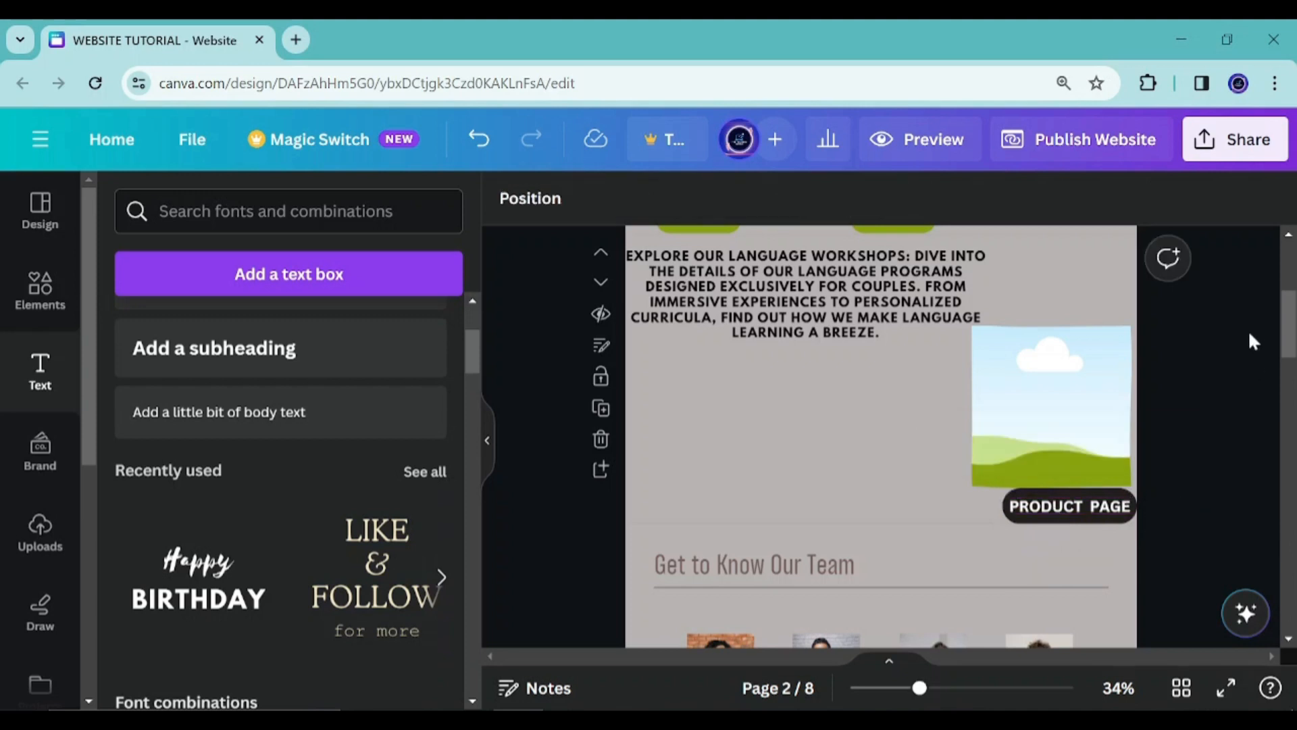
pyautogui.doubleClick(1059, 515)
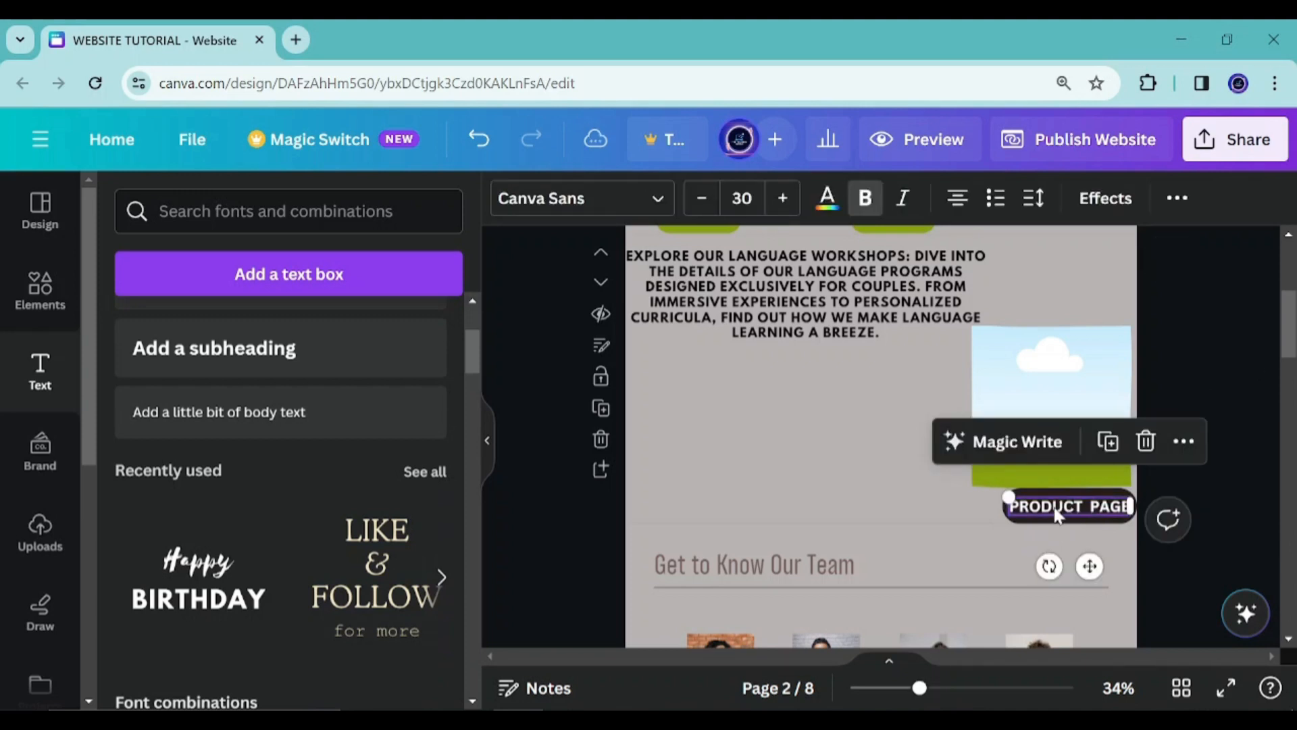
# Compare the button label with the PRODUCT PAGE item in the page 1 navigation bar
pyautogui.scroll(-3, 946, 514)
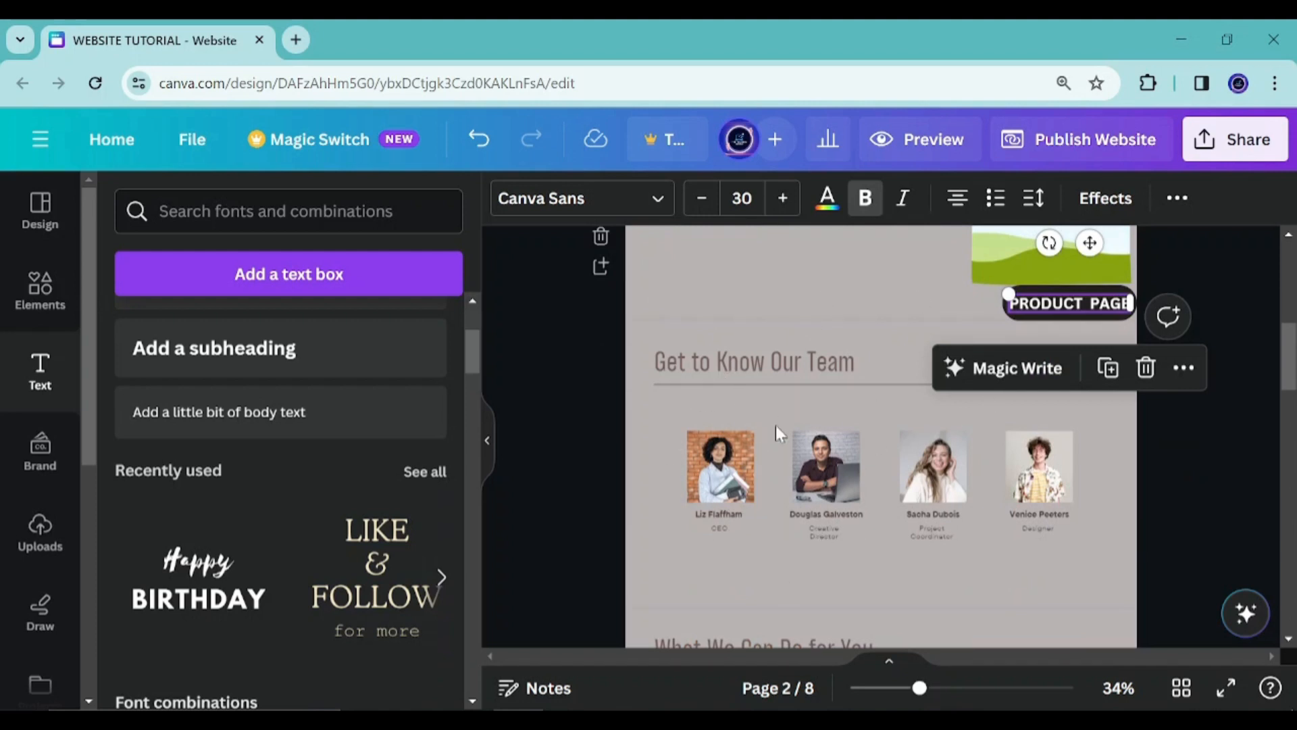
pyautogui.scroll(5, 776, 427)
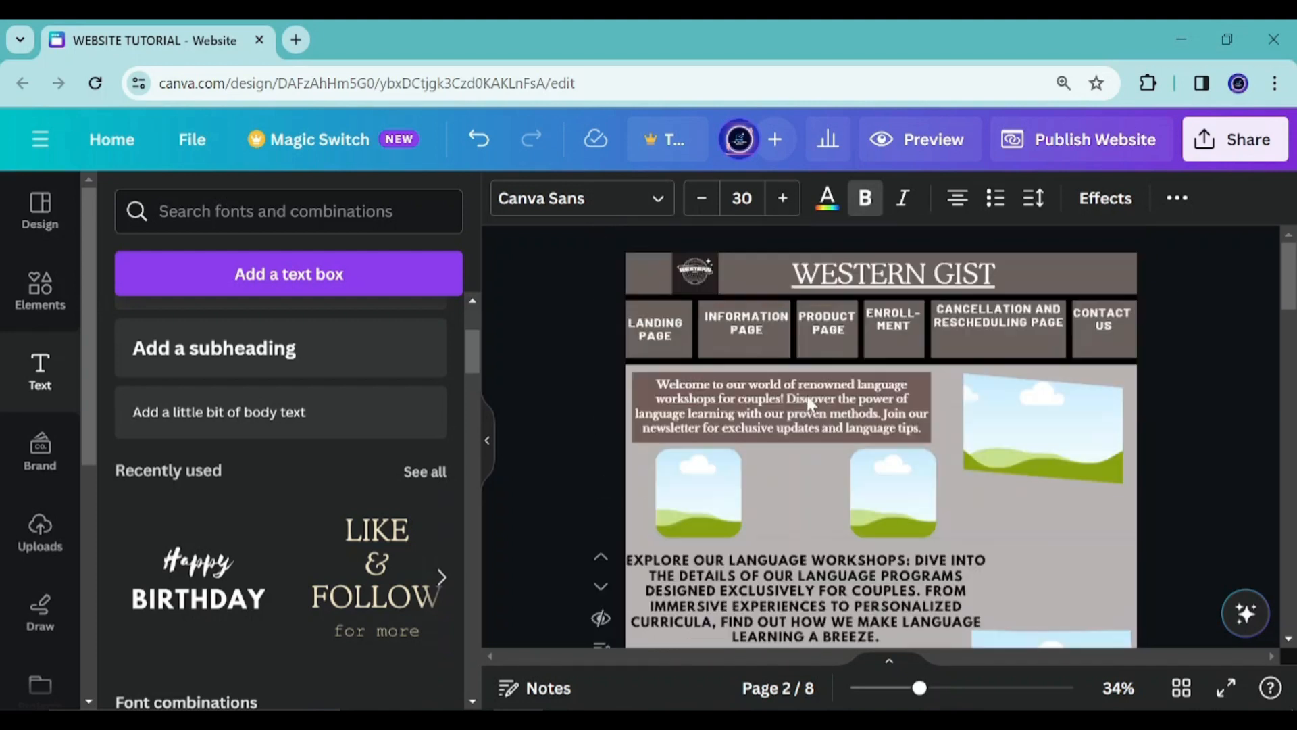
pyautogui.click(828, 329)
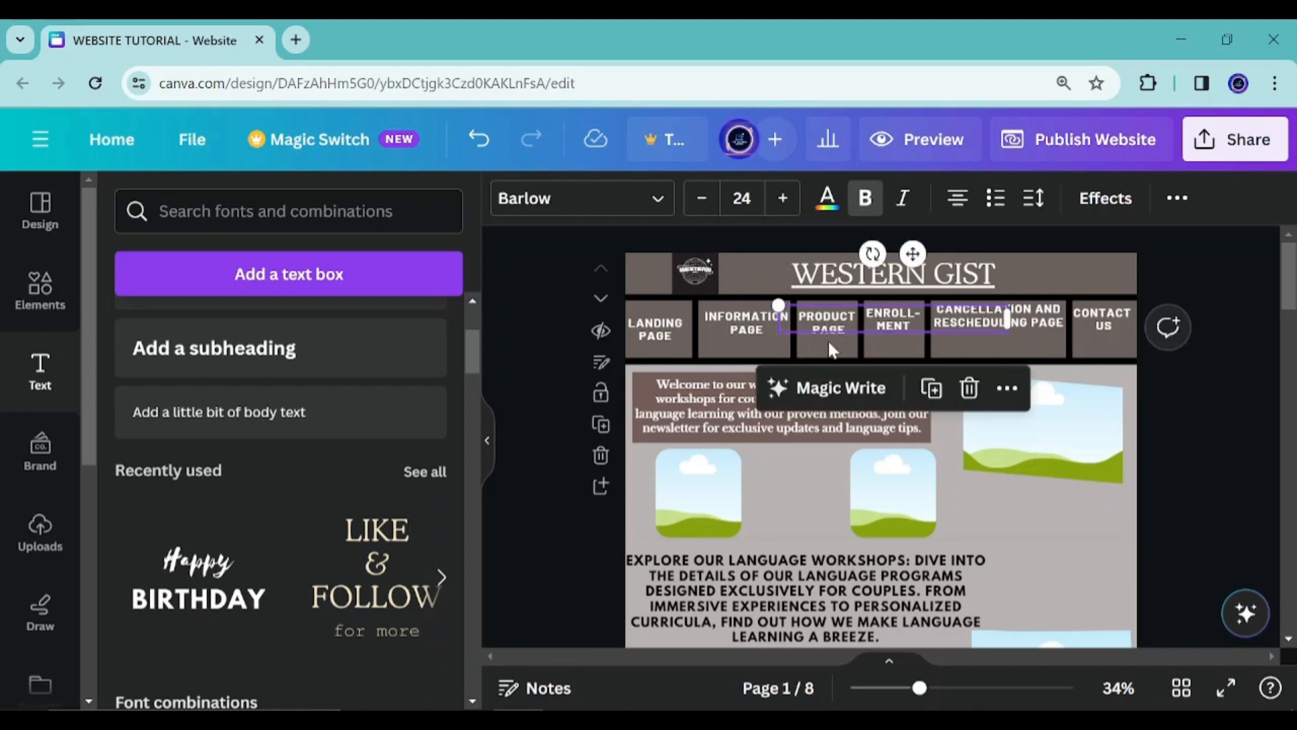
pyautogui.scroll(-10, 829, 338)
pyautogui.scroll(6, 829, 330)
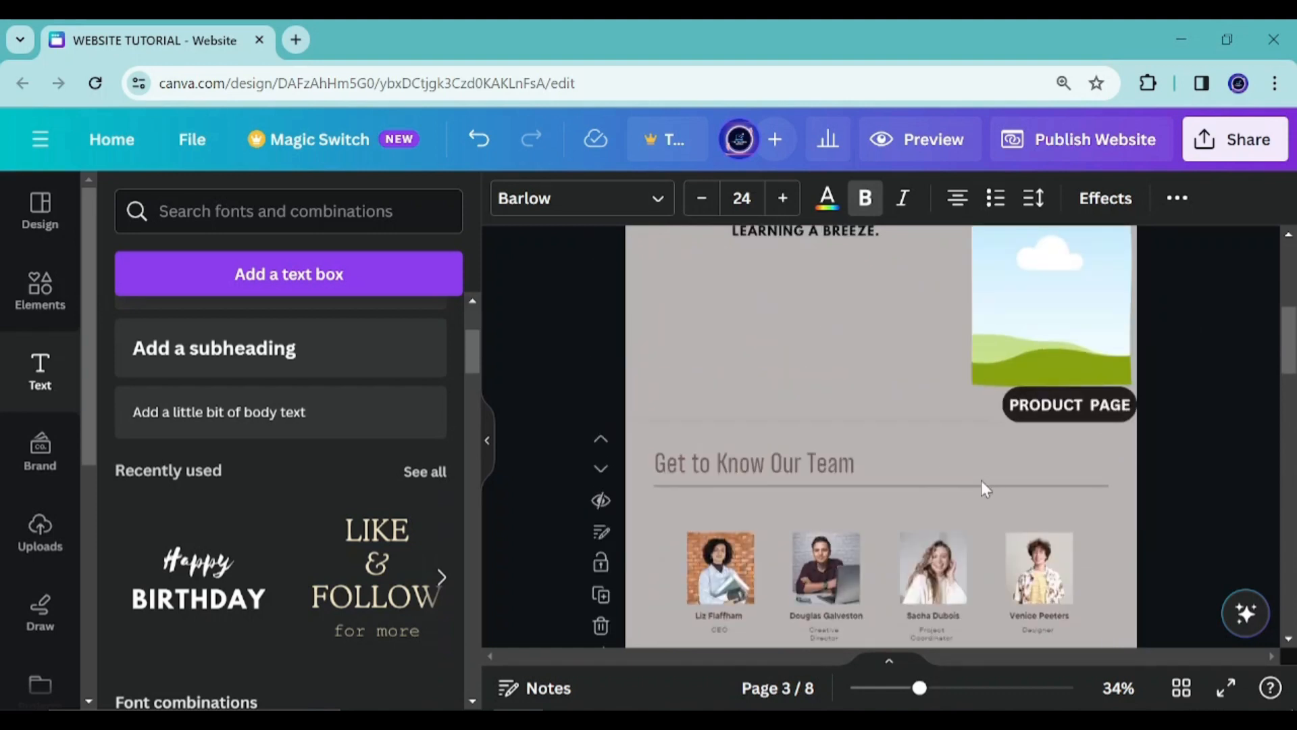
pyautogui.scroll(-4, 743, 396)
pyautogui.scroll(2, 872, 327)
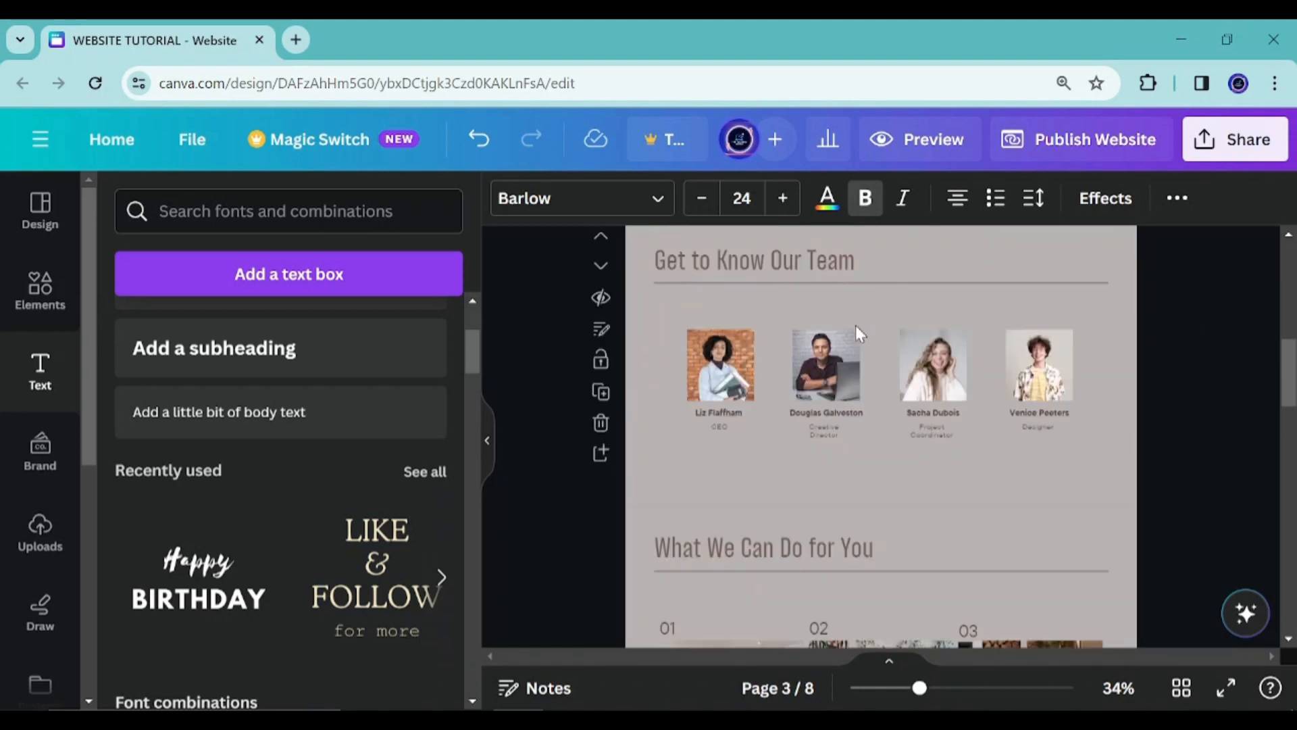
# Delete the divider line and the Get to Know Our Team heading on page 3
pyautogui.click(830, 280)
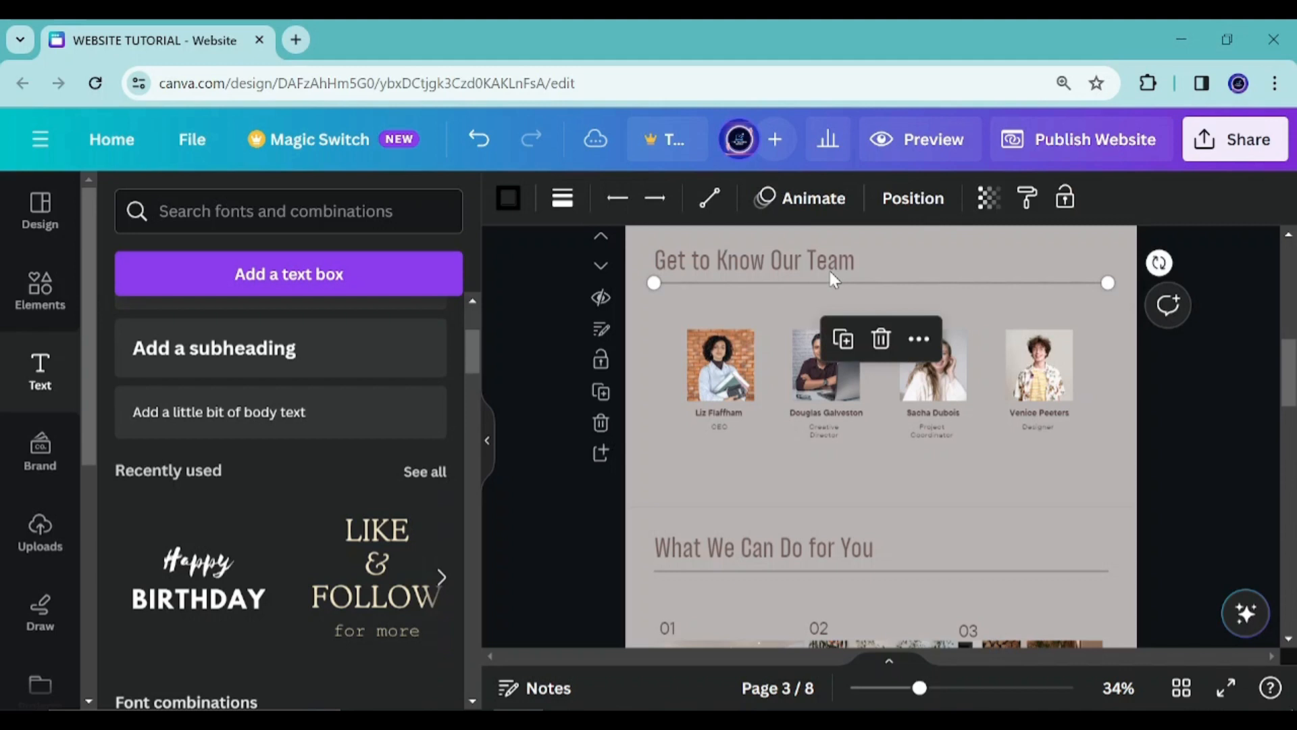
pyautogui.click(881, 340)
pyautogui.click(777, 251)
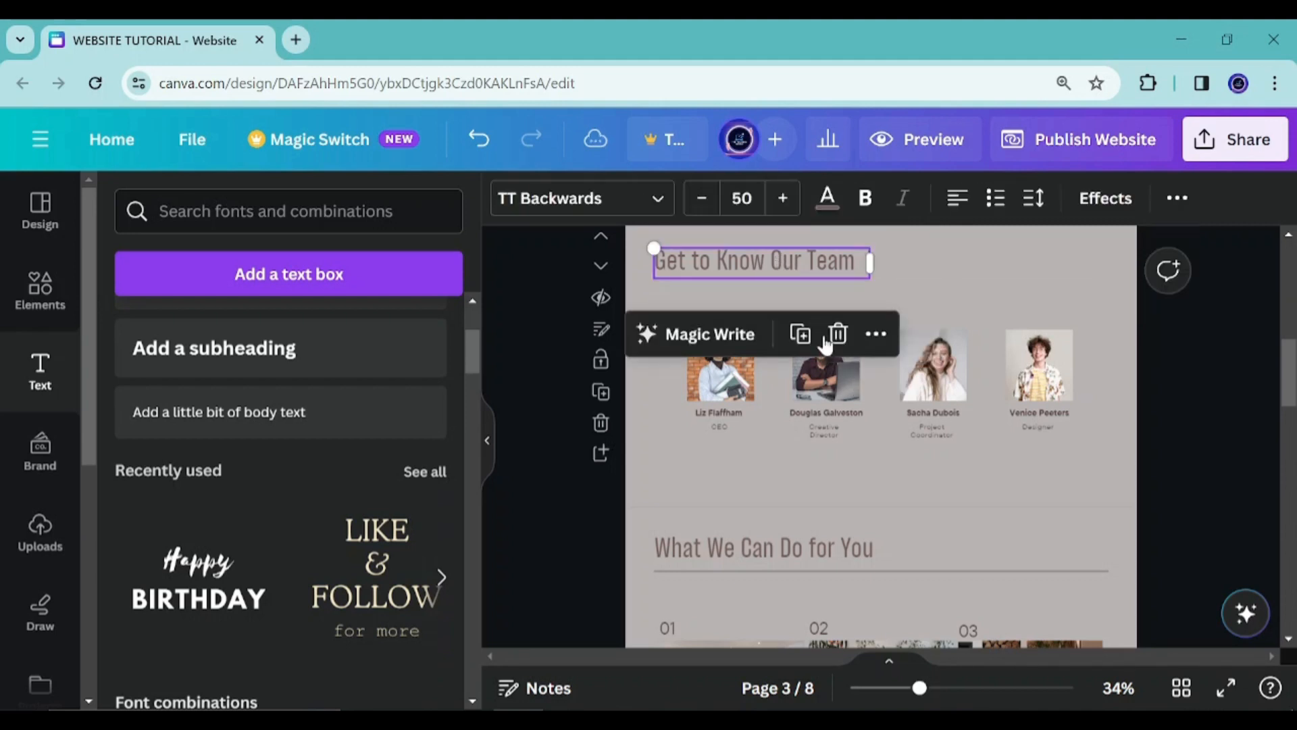
pyautogui.click(841, 336)
# Delete the photos from all four team member frames, leaving empty frames
pyautogui.click(723, 375)
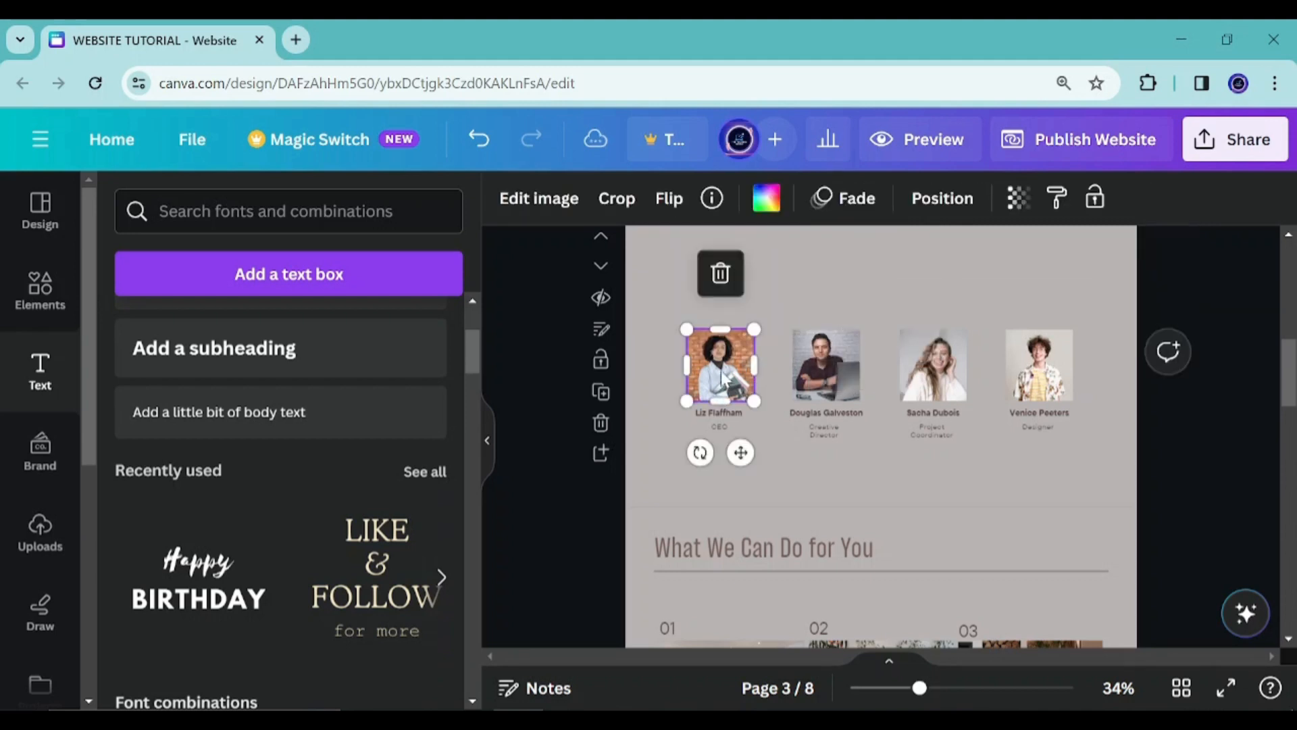
pyautogui.click(723, 277)
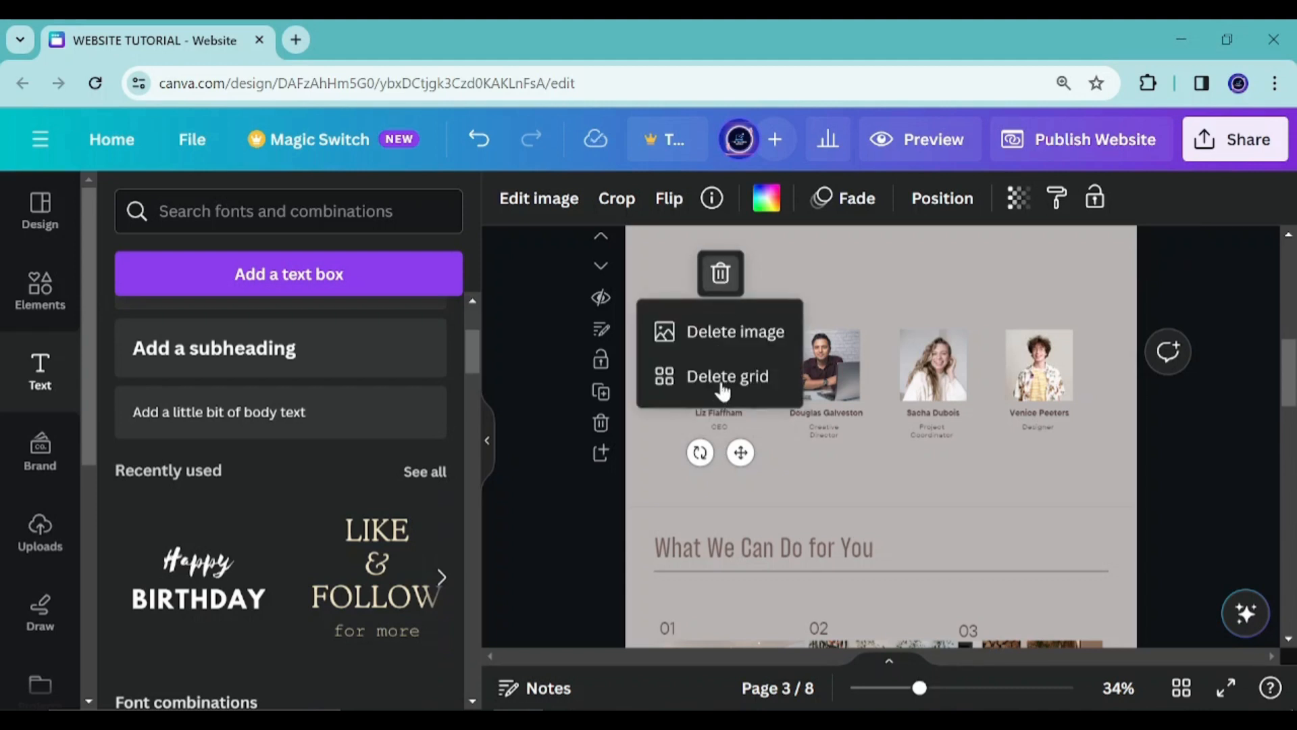
pyautogui.click(737, 335)
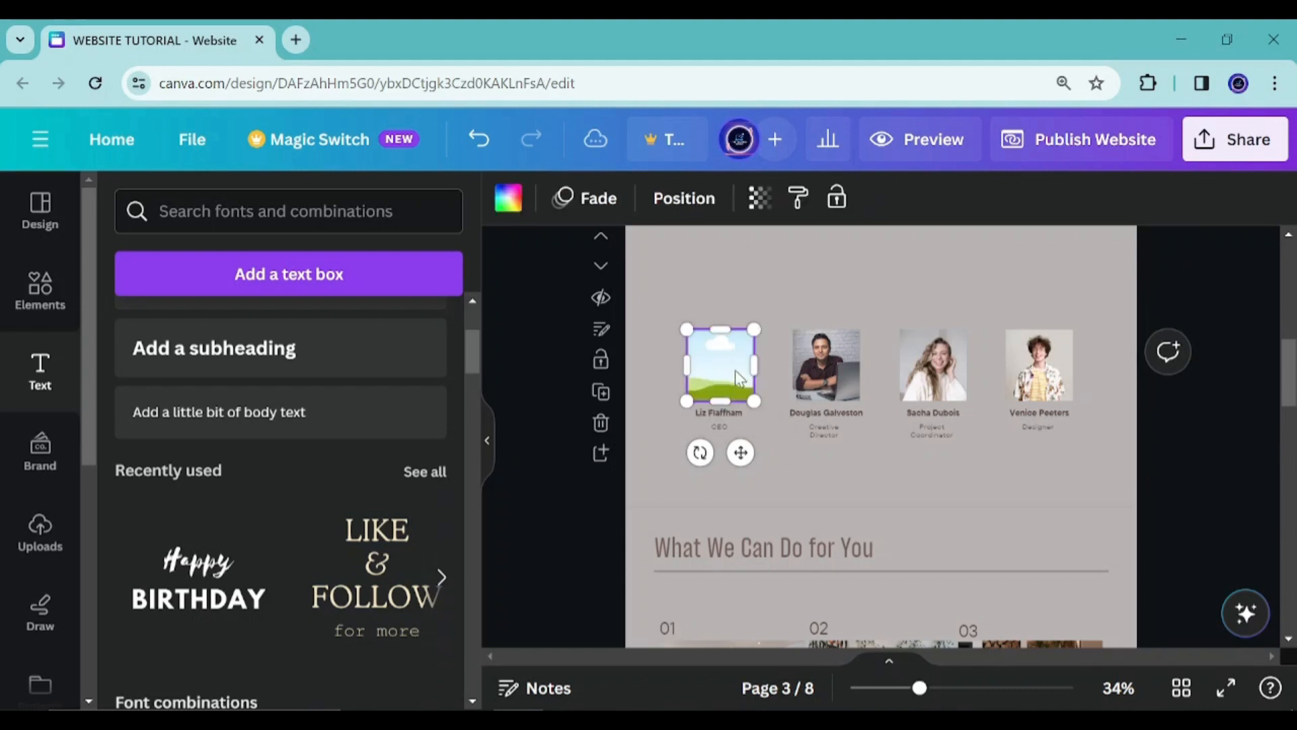
pyautogui.click(832, 363)
pyautogui.click(826, 274)
pyautogui.click(865, 331)
pyautogui.click(933, 365)
pyautogui.click(934, 273)
pyautogui.click(946, 331)
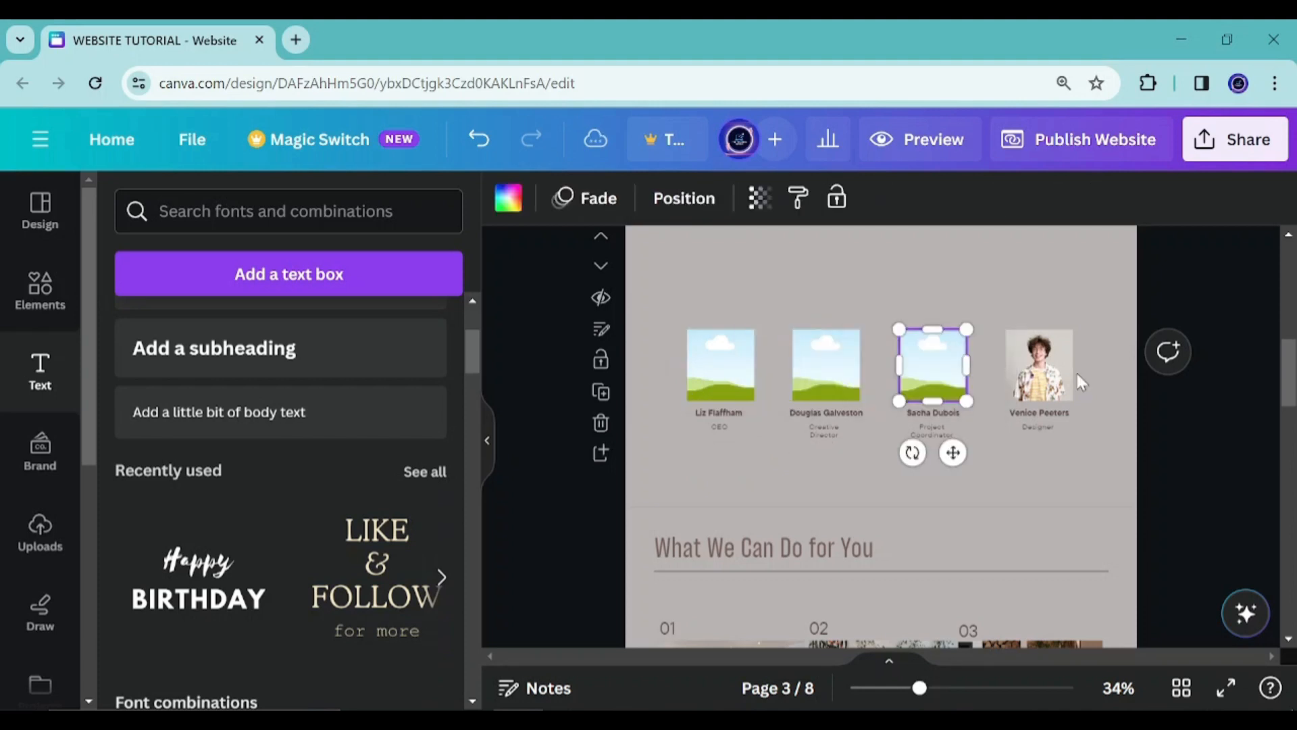
pyautogui.click(1039, 365)
pyautogui.click(1039, 274)
pyautogui.click(1067, 341)
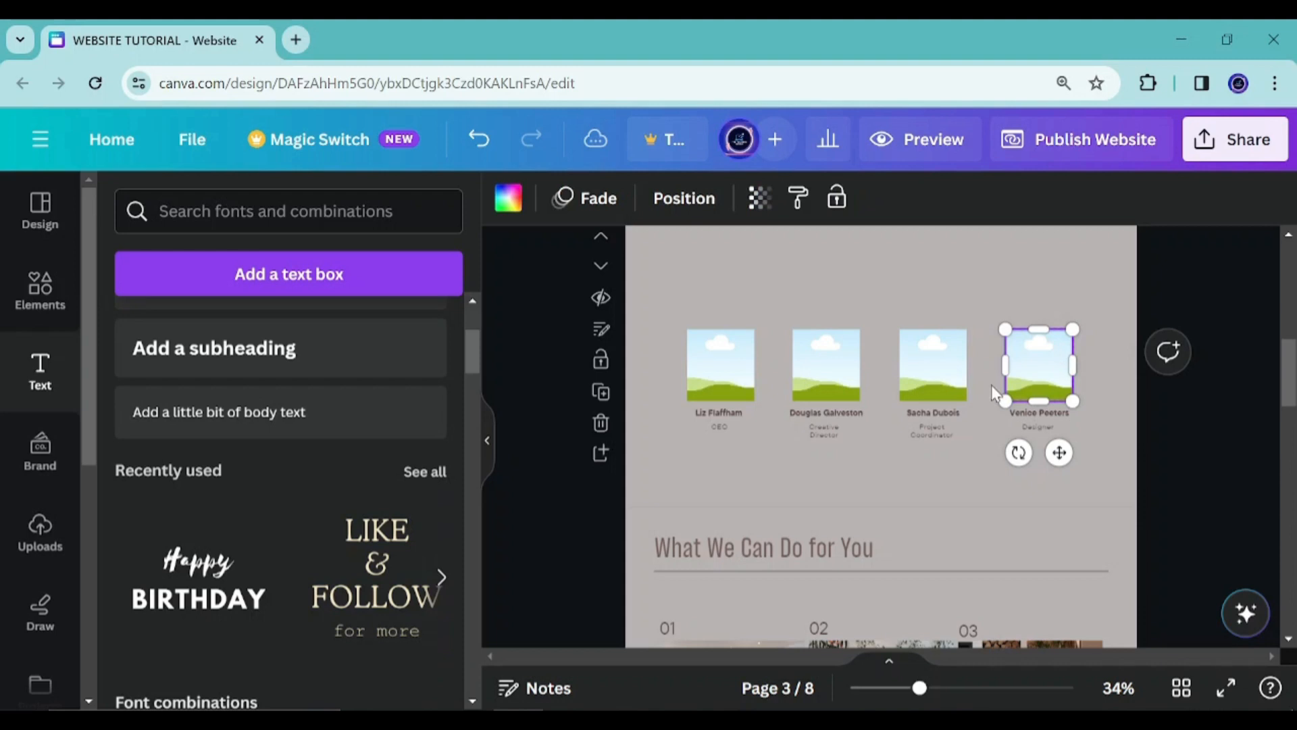
# Switch to goodbrief.pdf and review the company description before returning to the design
pyautogui.scroll(4, 737, 456)
pyautogui.scroll(-2, 759, 449)
pyautogui.scroll(-2, 759, 448)
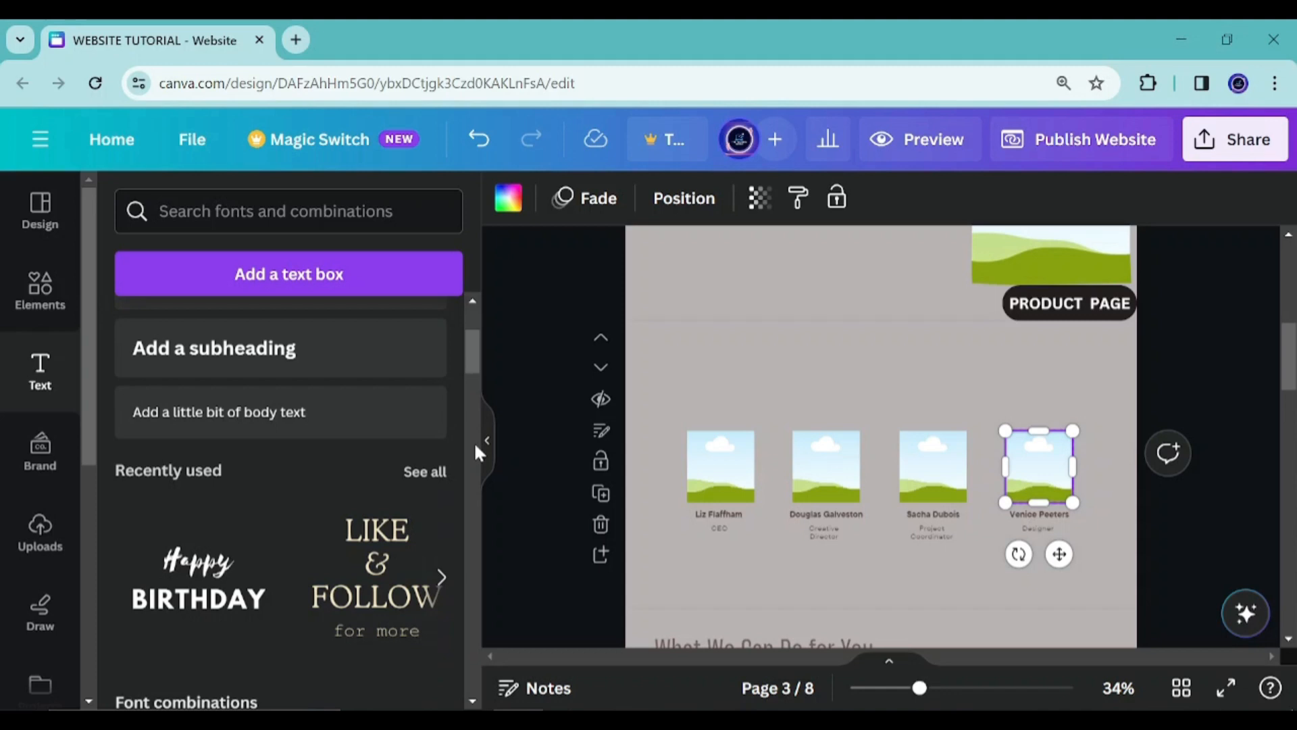
pyautogui.click(569, 720)
pyautogui.scroll(3, 636, 438)
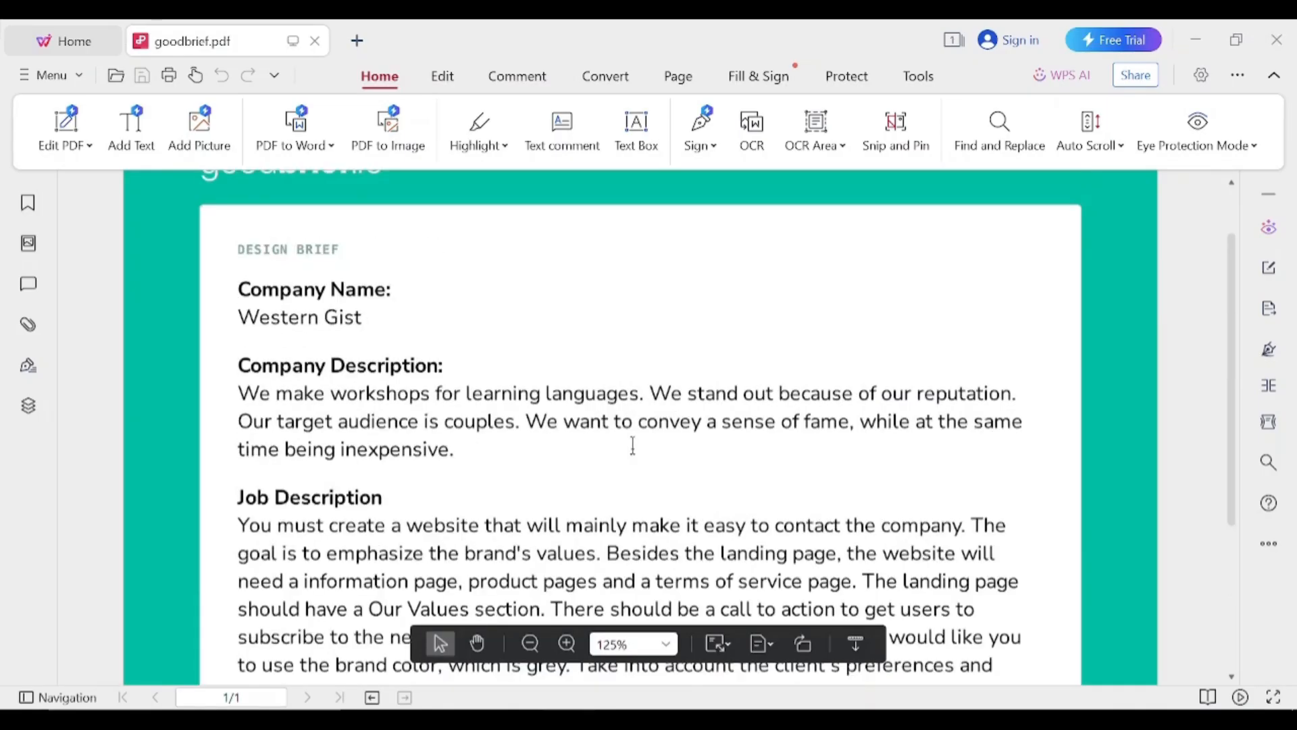
pyautogui.moveTo(554, 391); pyautogui.dragTo(645, 393)
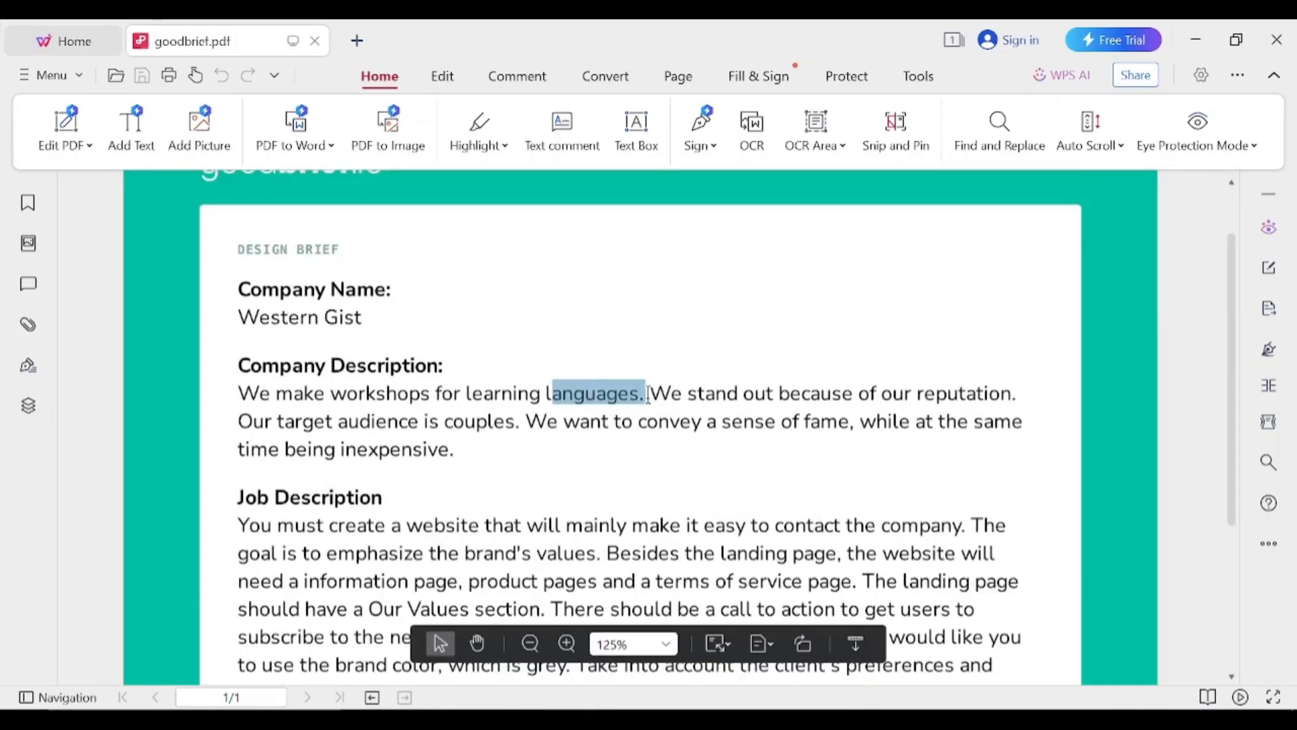
pyautogui.hotkey('alt', 'Tab')
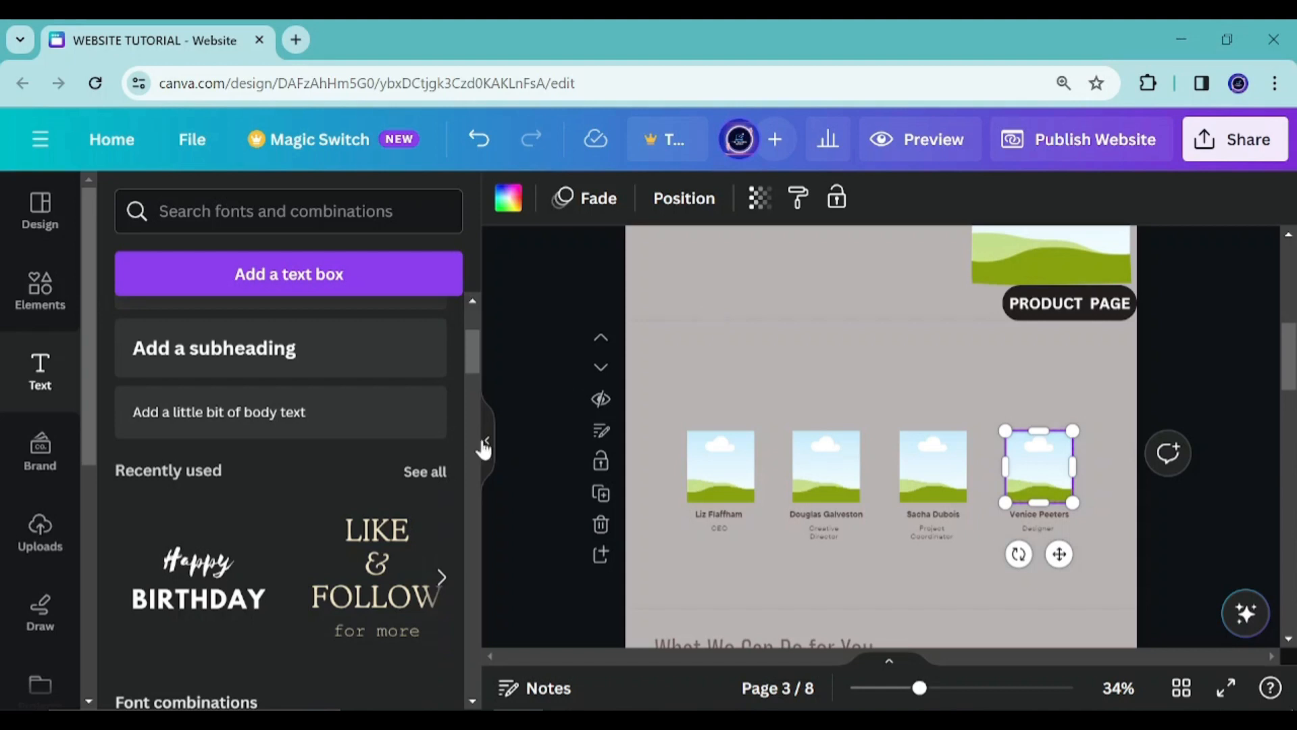
# Zoom in on the team row and delete the CEO title under the first member
pyautogui.click(727, 471)
pyautogui.scroll(8, 711, 519)
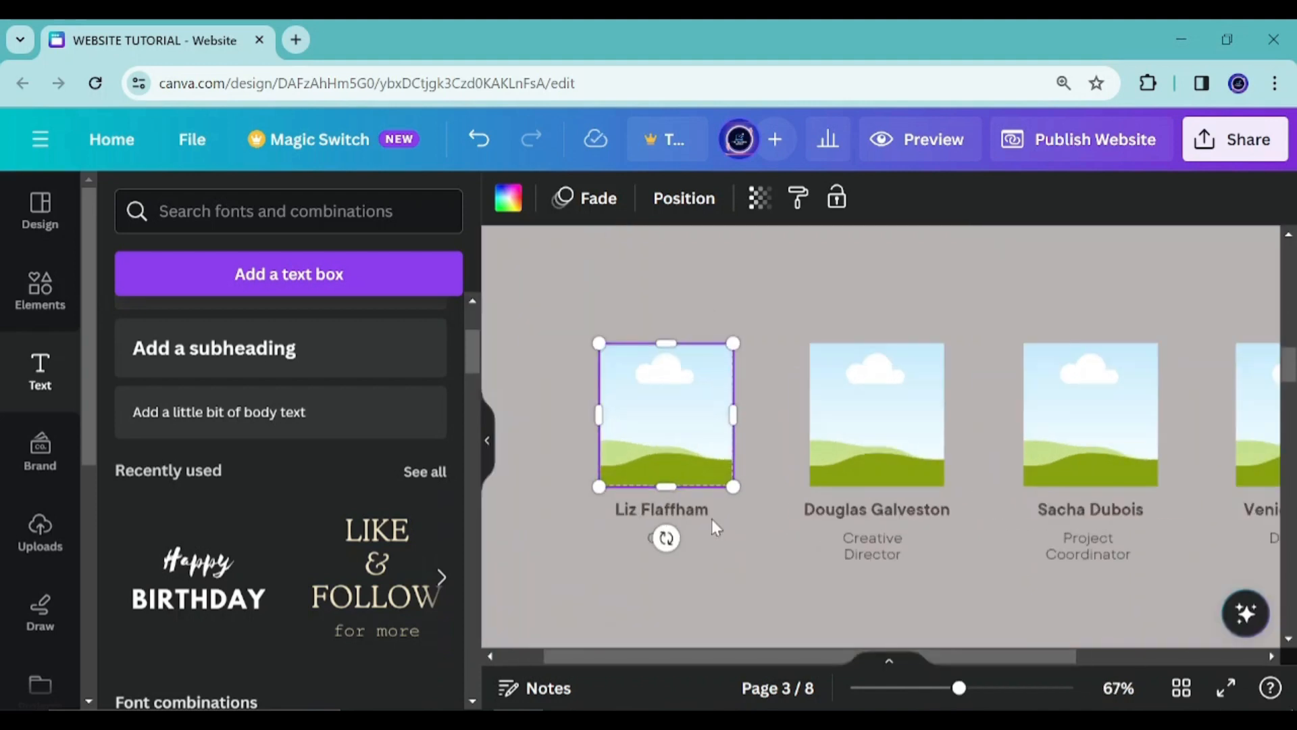
pyautogui.scroll(-2, 658, 398)
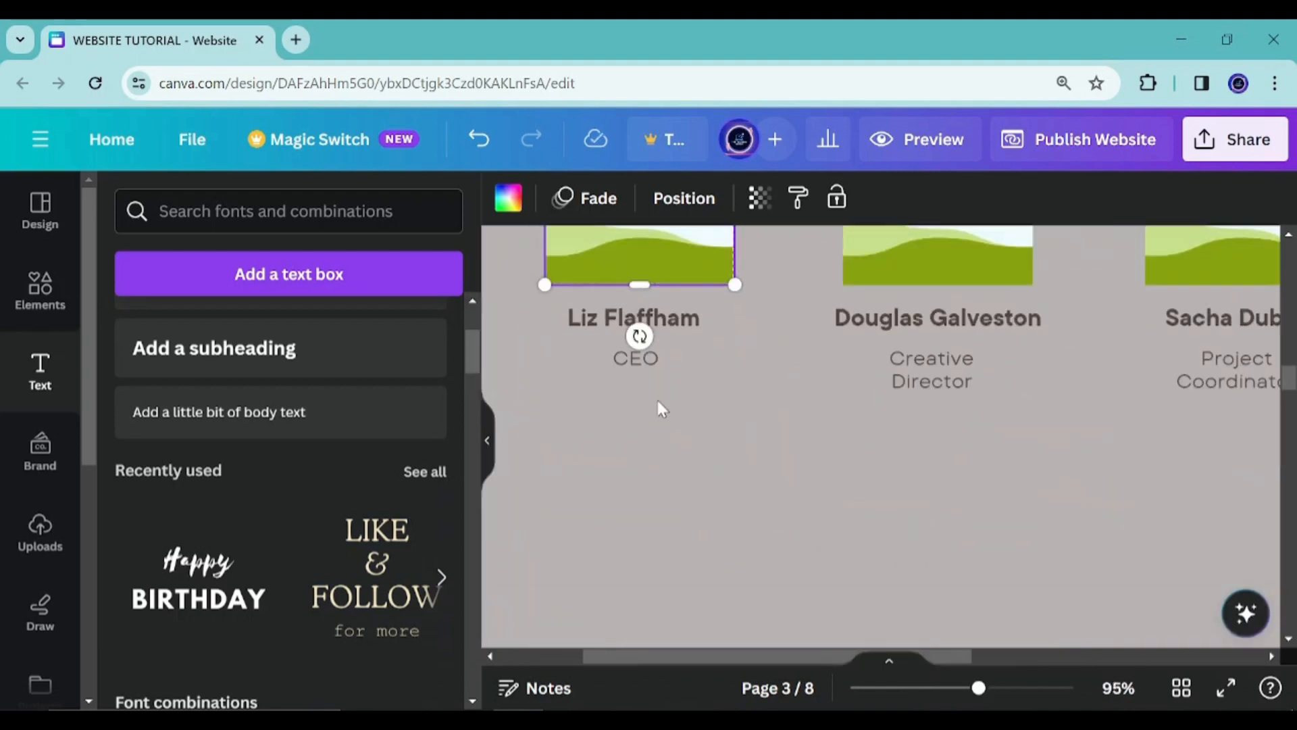
pyautogui.click(676, 525)
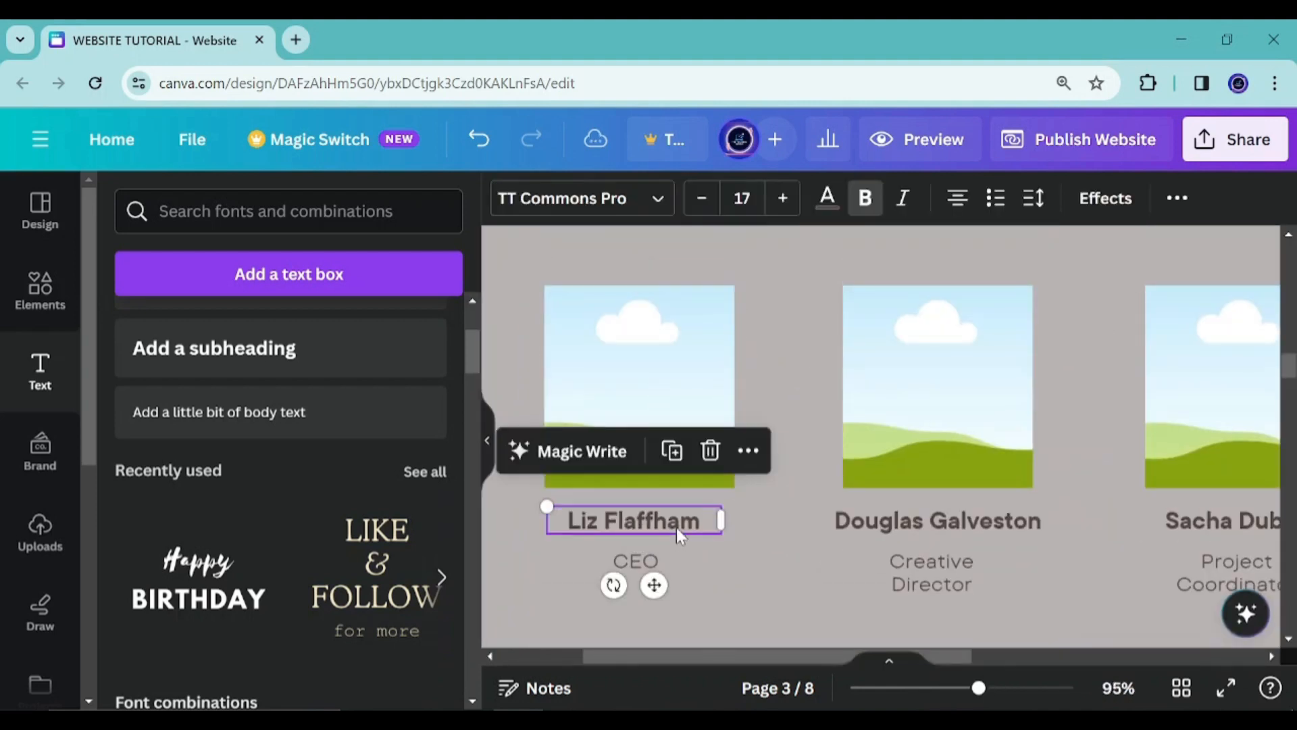
pyautogui.click(635, 561)
pyautogui.click(708, 492)
# Delete the Creative Director title under the second member
pyautogui.click(934, 577)
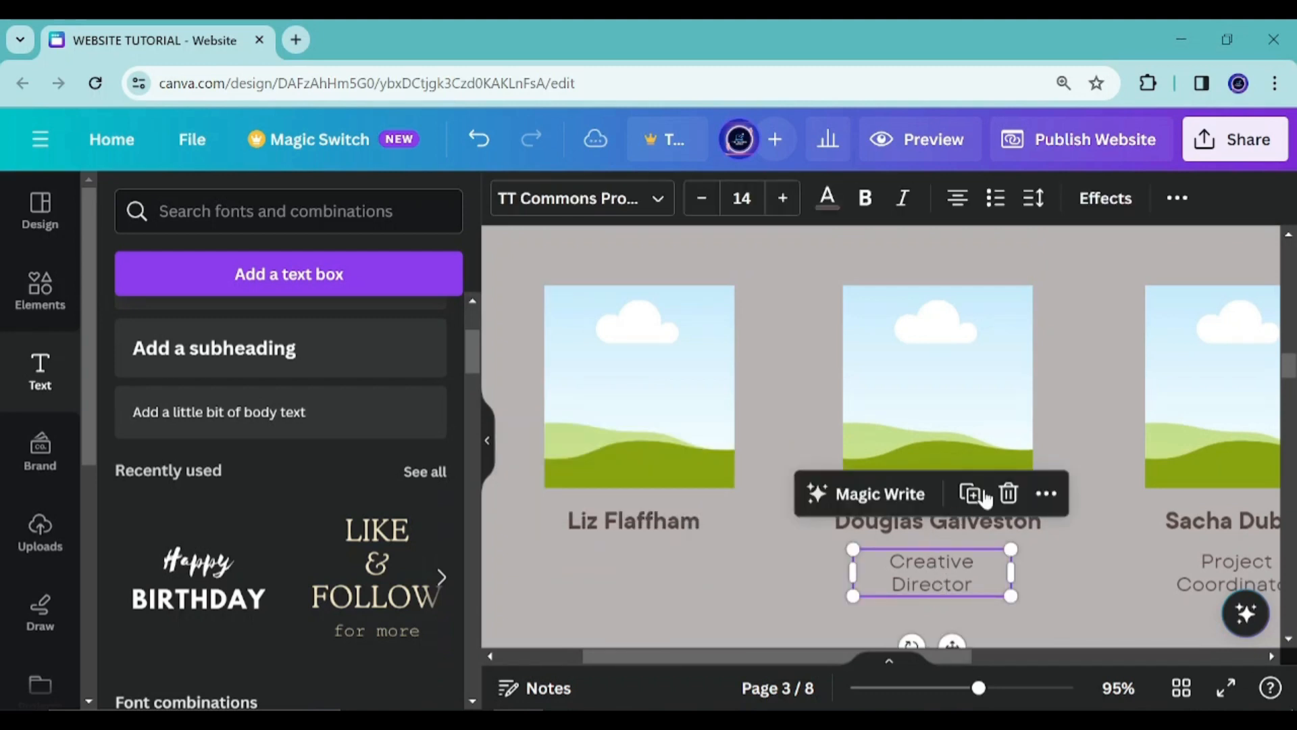
pyautogui.click(1007, 498)
pyautogui.scroll(-2, 1131, 562)
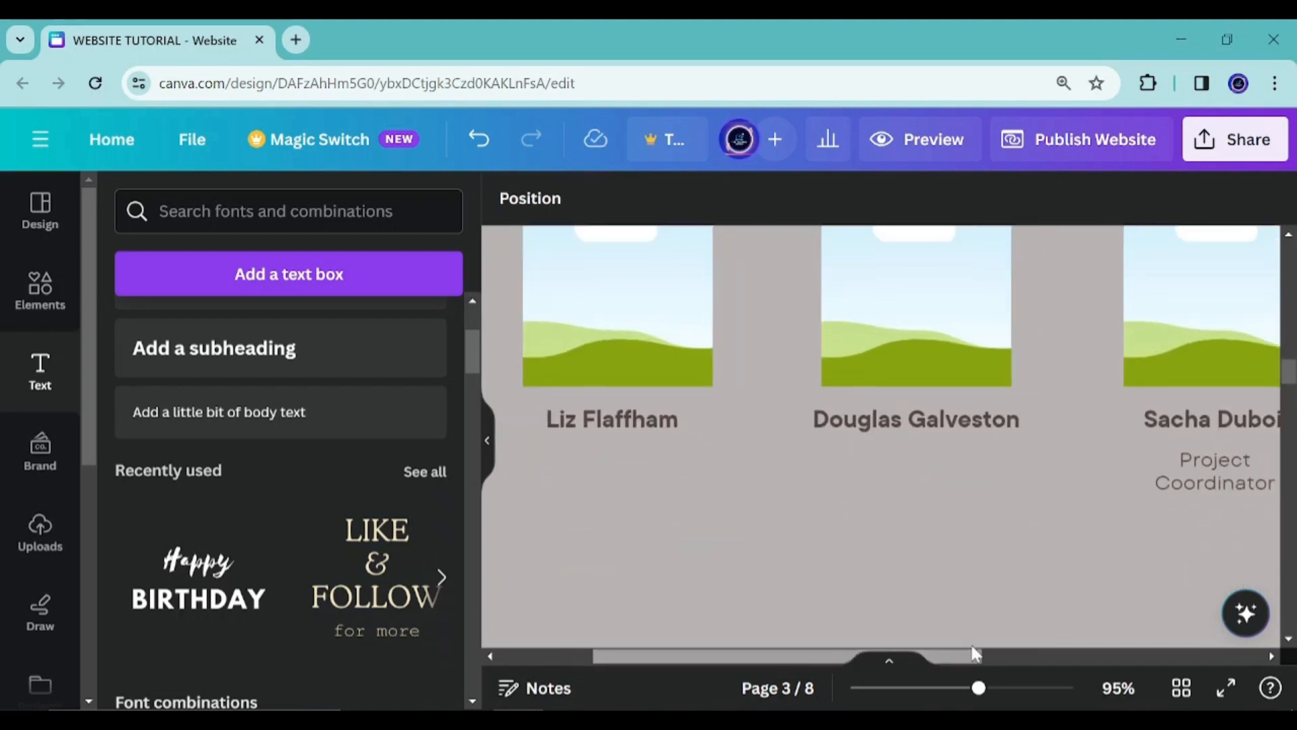
# Delete the Designer and Project Coordinator titles under the fourth and third team members
pyautogui.hscroll(5, 1041, 632)
pyautogui.click(1050, 461)
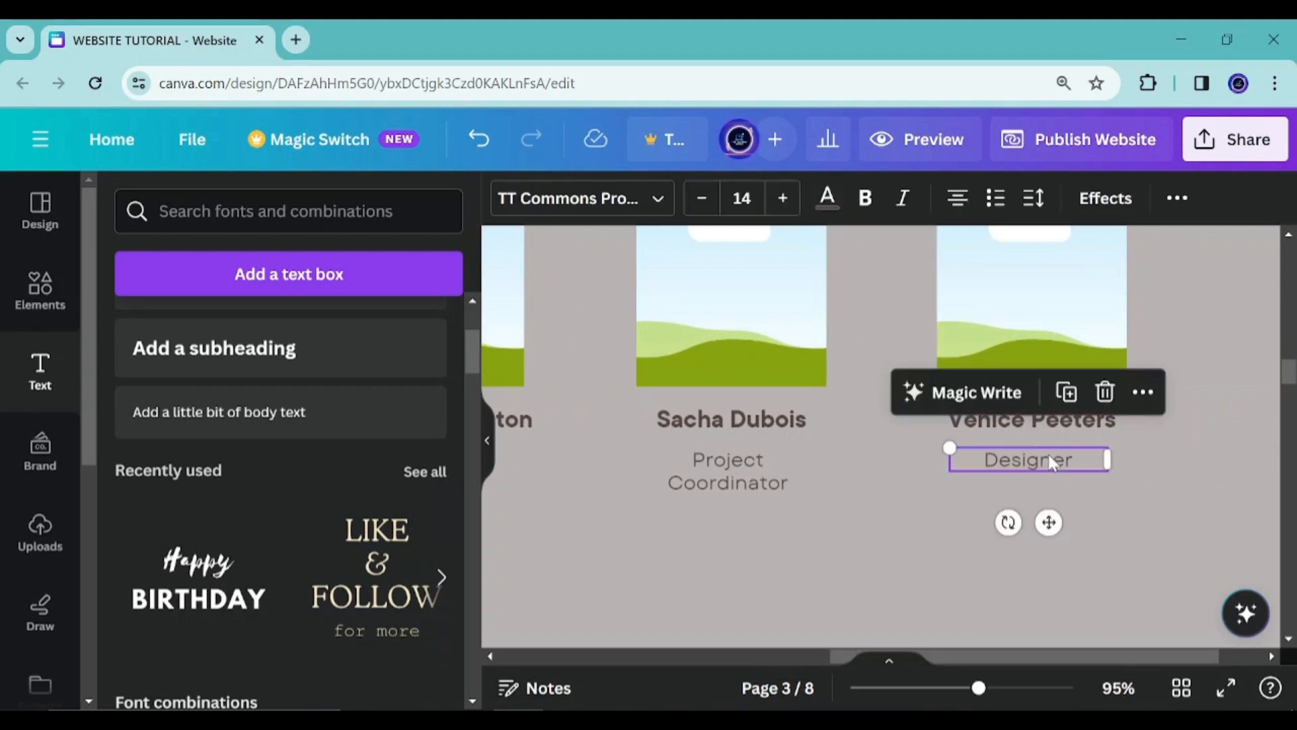
pyautogui.click(1105, 391)
pyautogui.click(742, 485)
pyautogui.click(803, 393)
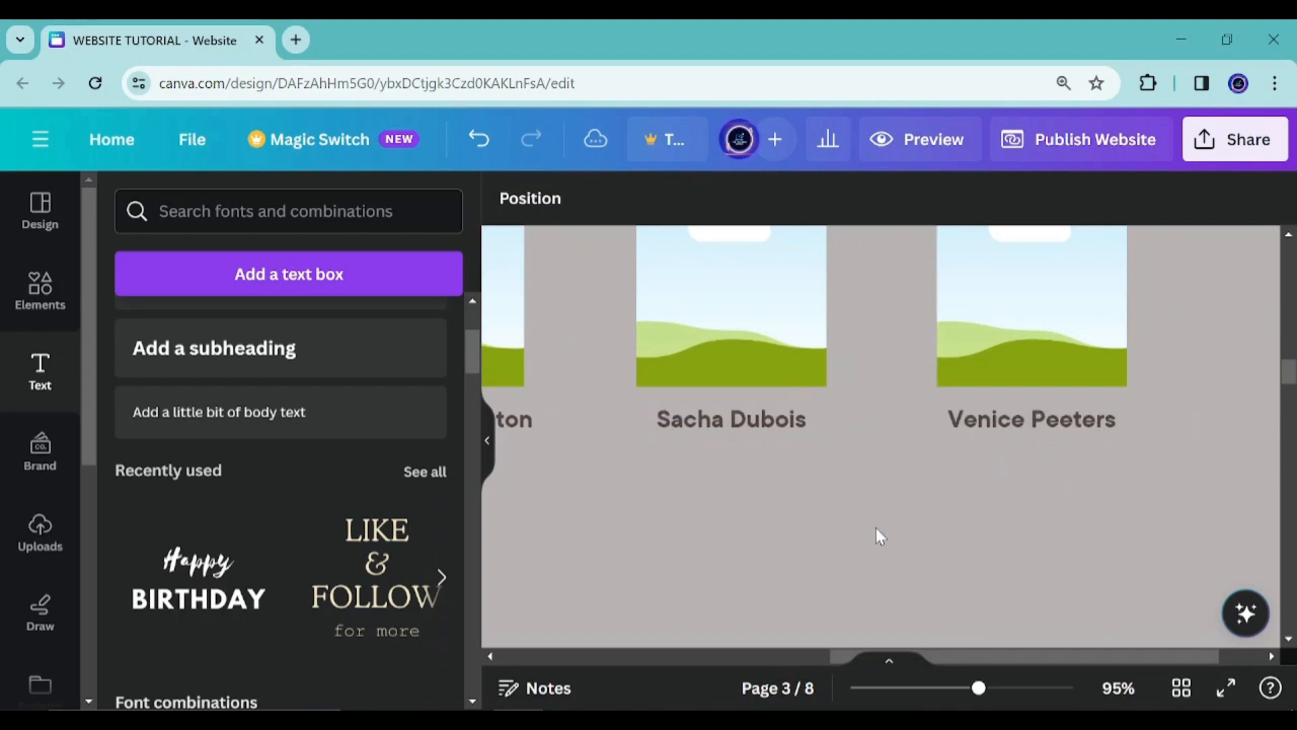
# Open the Notepad document and review the Product Page list of language programs
pyautogui.keyDown('ctrl'); pyautogui.scroll(-5, 854, 532); pyautogui.keyUp('ctrl')
pyautogui.scroll(3, 666, 419)
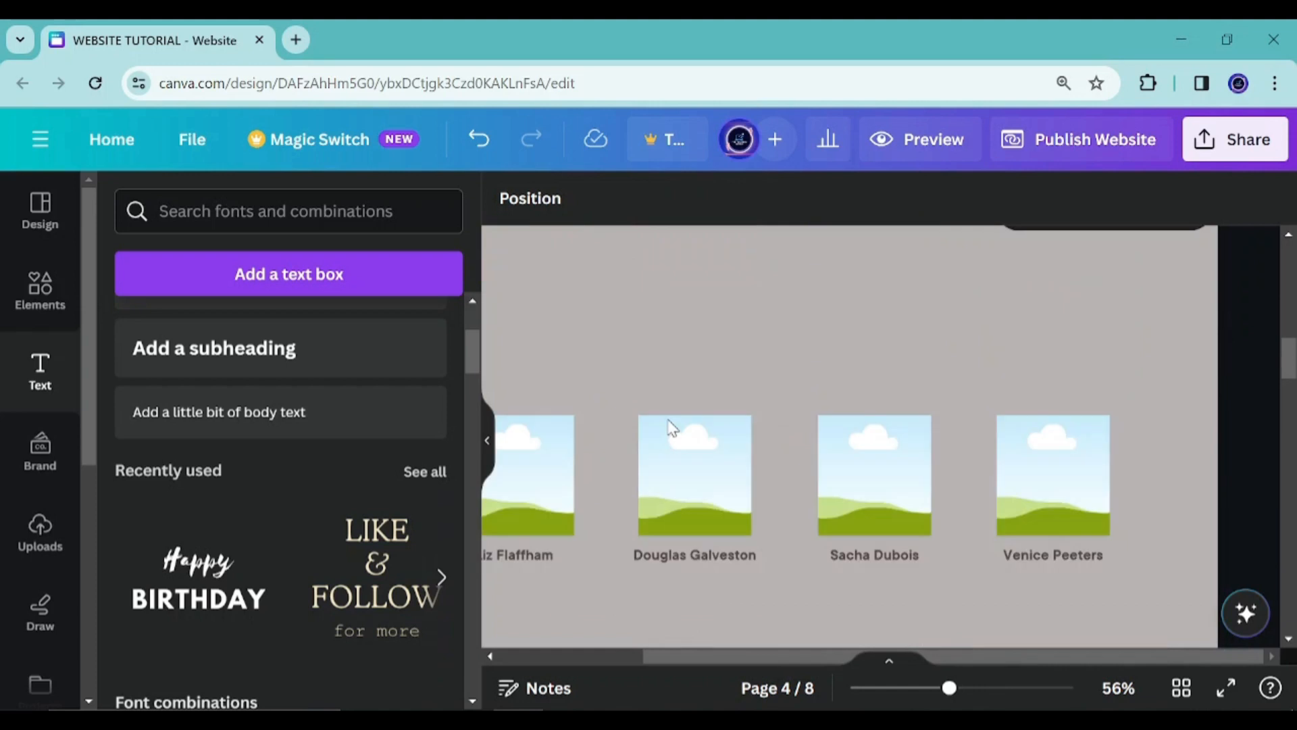
pyautogui.keyDown('ctrl'); pyautogui.scroll(-2, 696, 534); pyautogui.keyUp('ctrl')
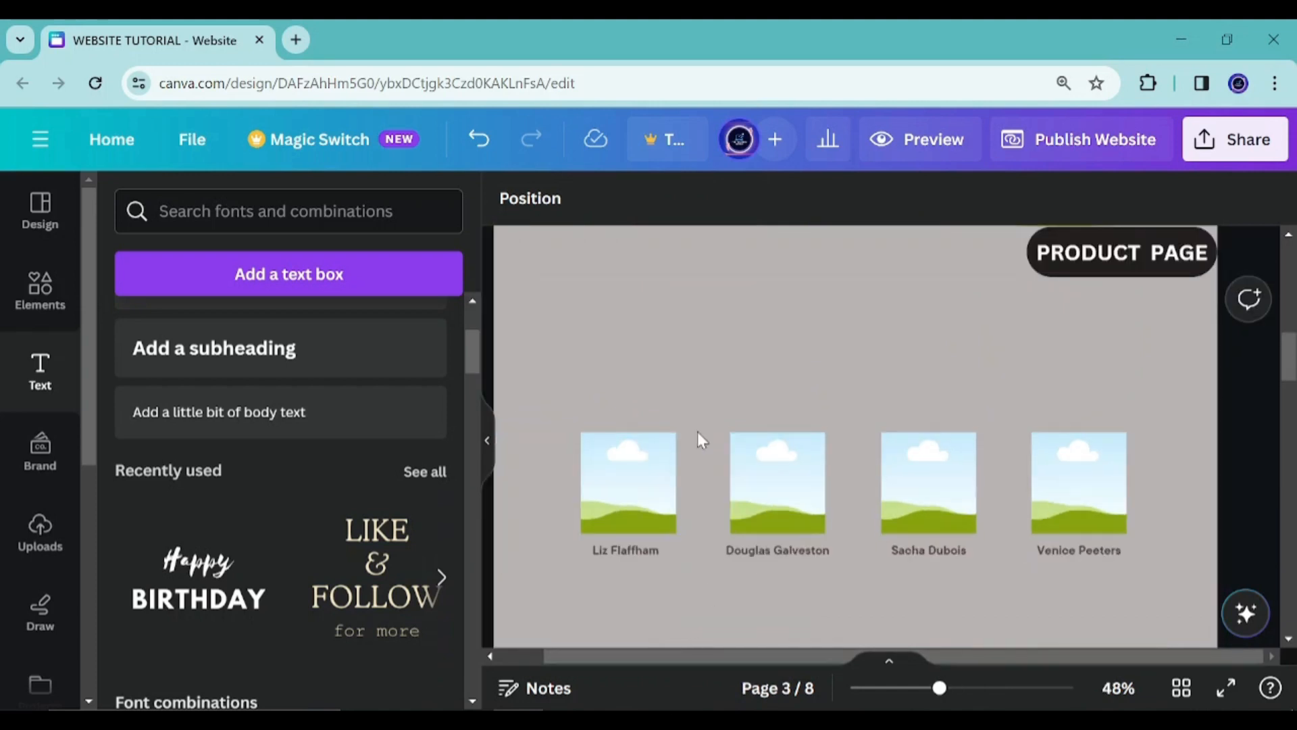
pyautogui.click(676, 708)
pyautogui.click(872, 369)
pyautogui.scroll(-6, 1020, 416)
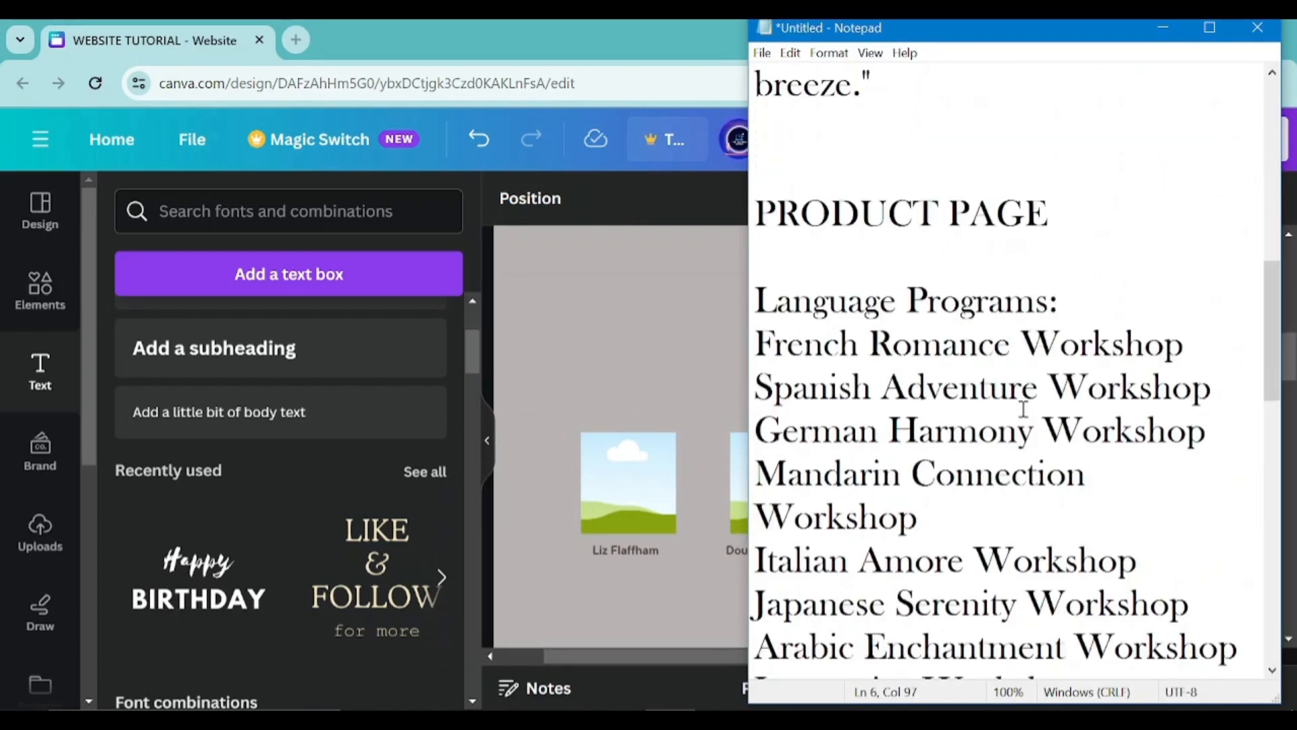
pyautogui.scroll(1, 1024, 409)
pyautogui.click(773, 225)
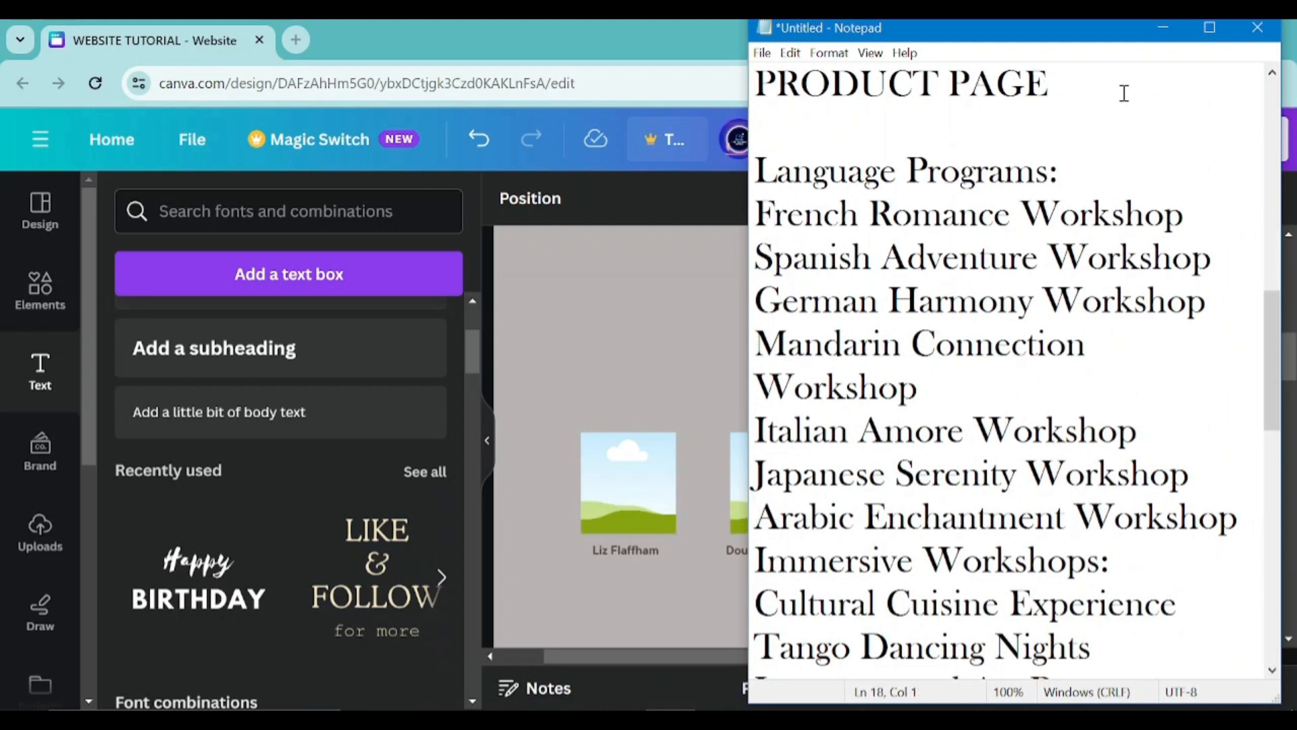
pyautogui.click(1163, 28)
pyautogui.scroll(3, 632, 460)
pyautogui.scroll(-3, 203, 521)
pyautogui.scroll(3, 217, 527)
pyautogui.scroll(-3, 311, 600)
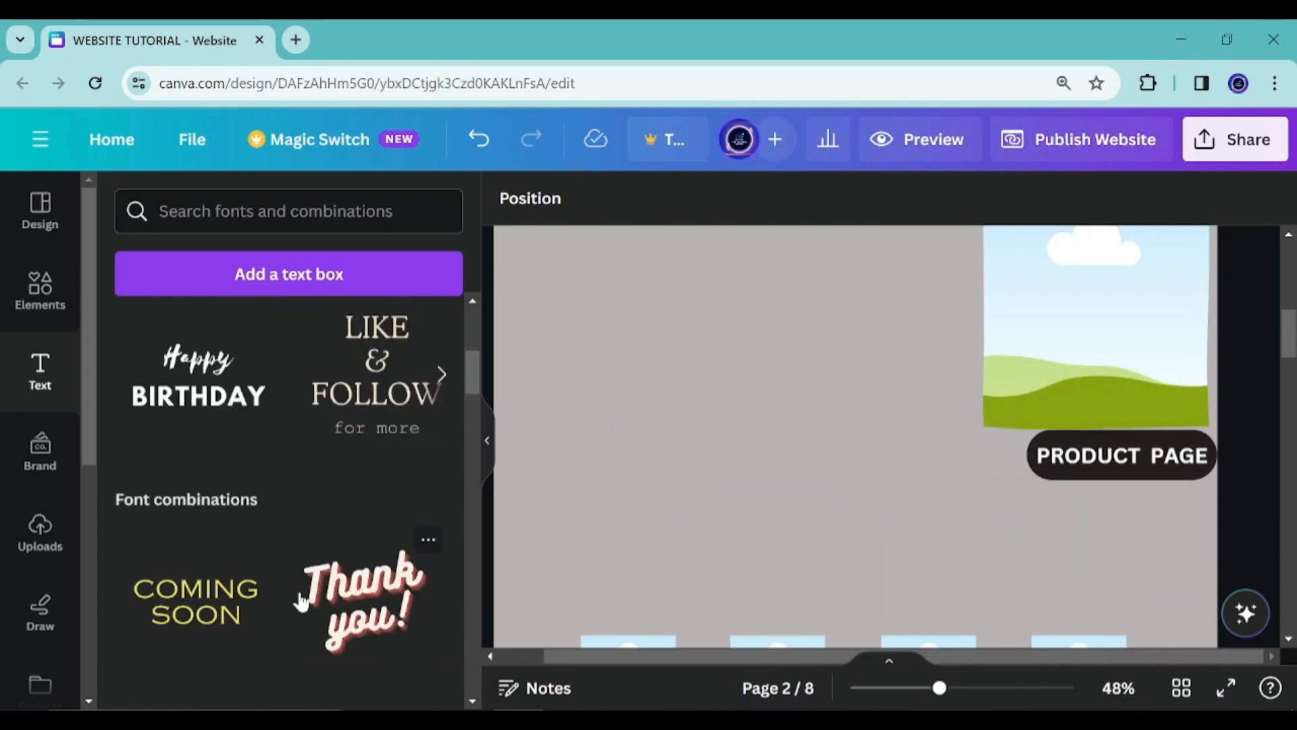
# Browse the font combinations in the text panel
pyautogui.scroll(-5, 297, 601)
pyautogui.scroll(-3, 574, 560)
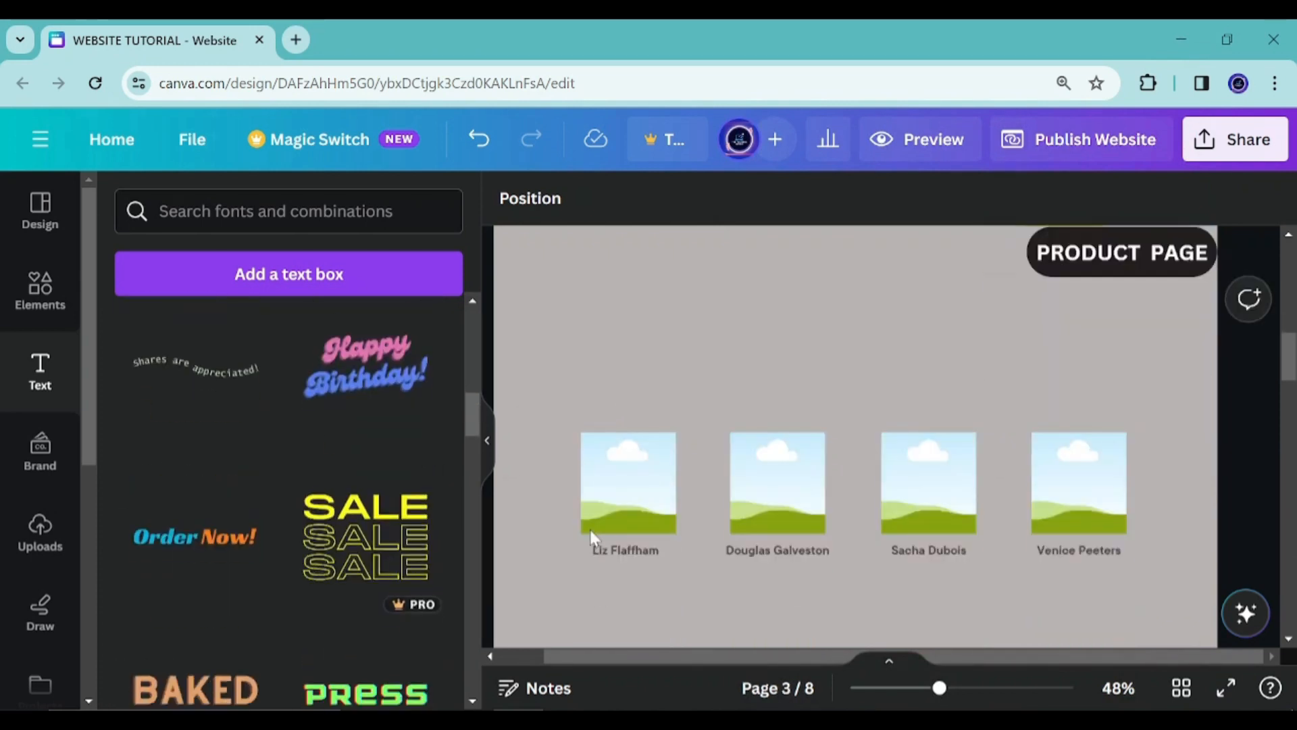
pyautogui.scroll(-3, 257, 616)
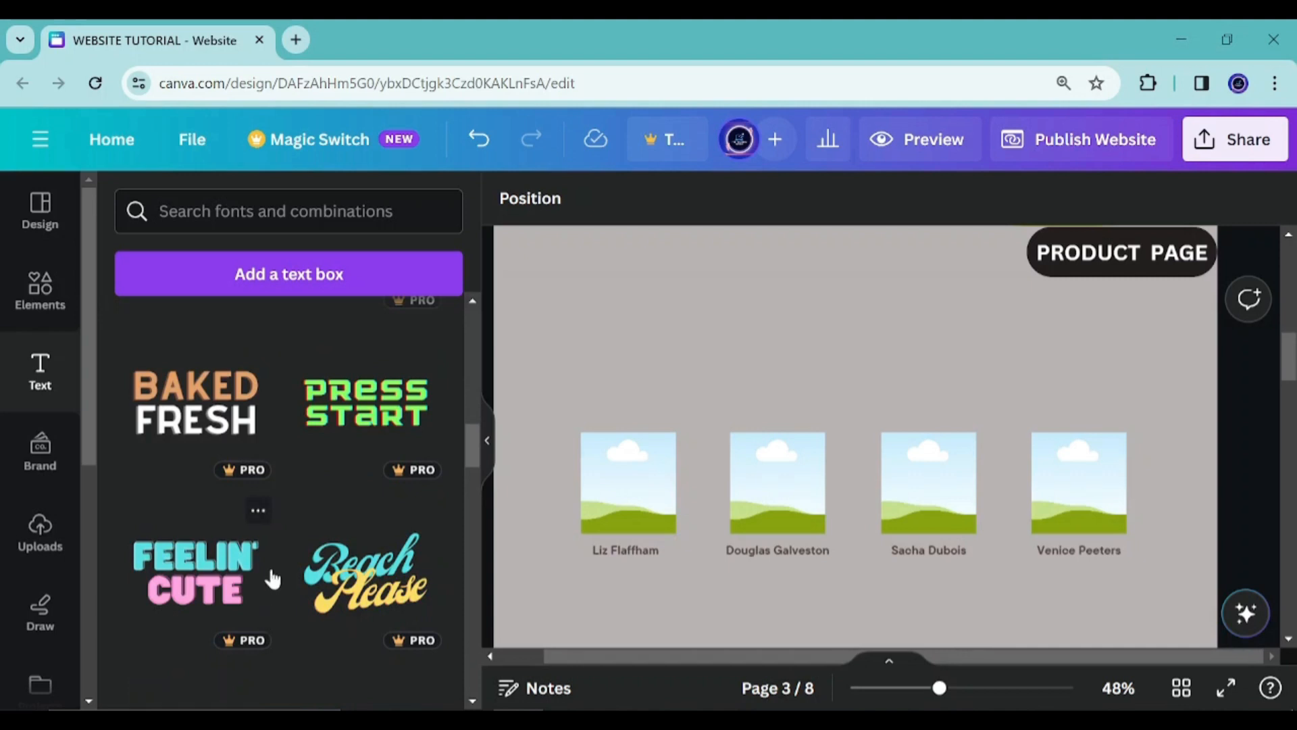
pyautogui.scroll(10, 278, 561)
pyautogui.scroll(3, 278, 553)
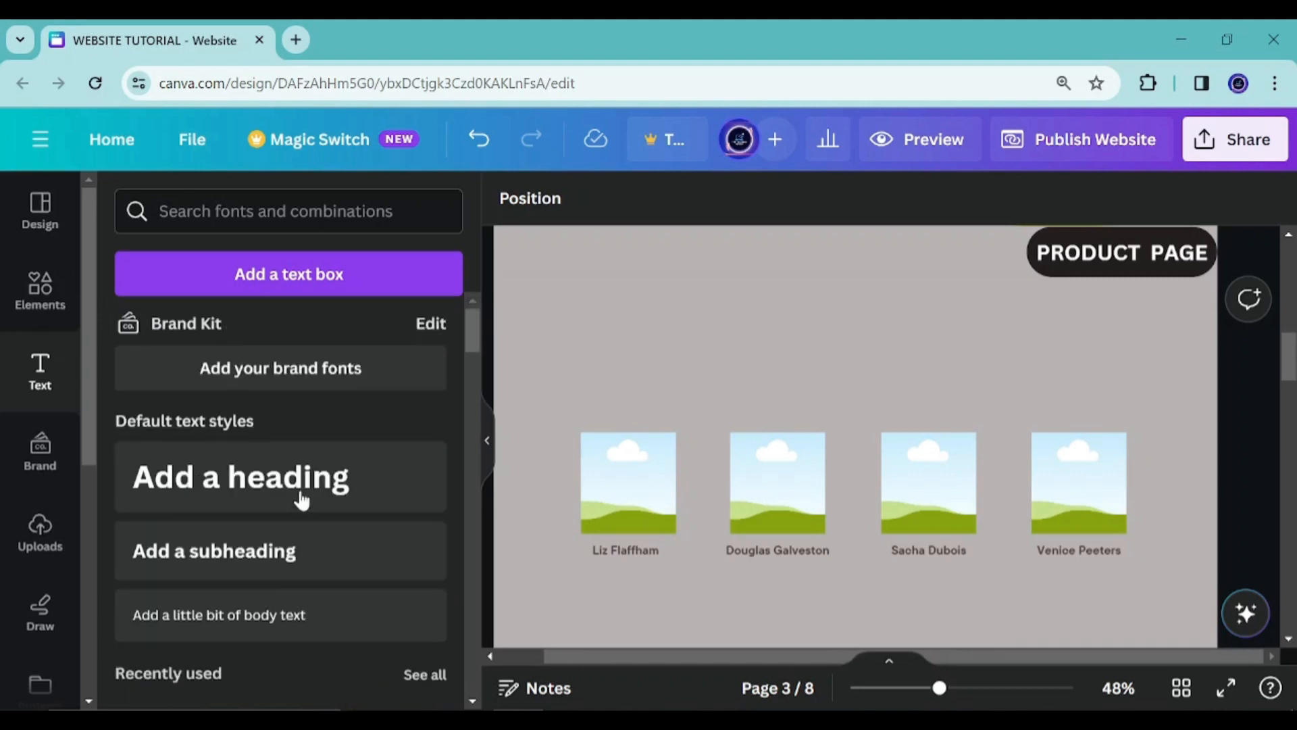
pyautogui.scroll(-6, 307, 510)
pyautogui.scroll(-10, 297, 517)
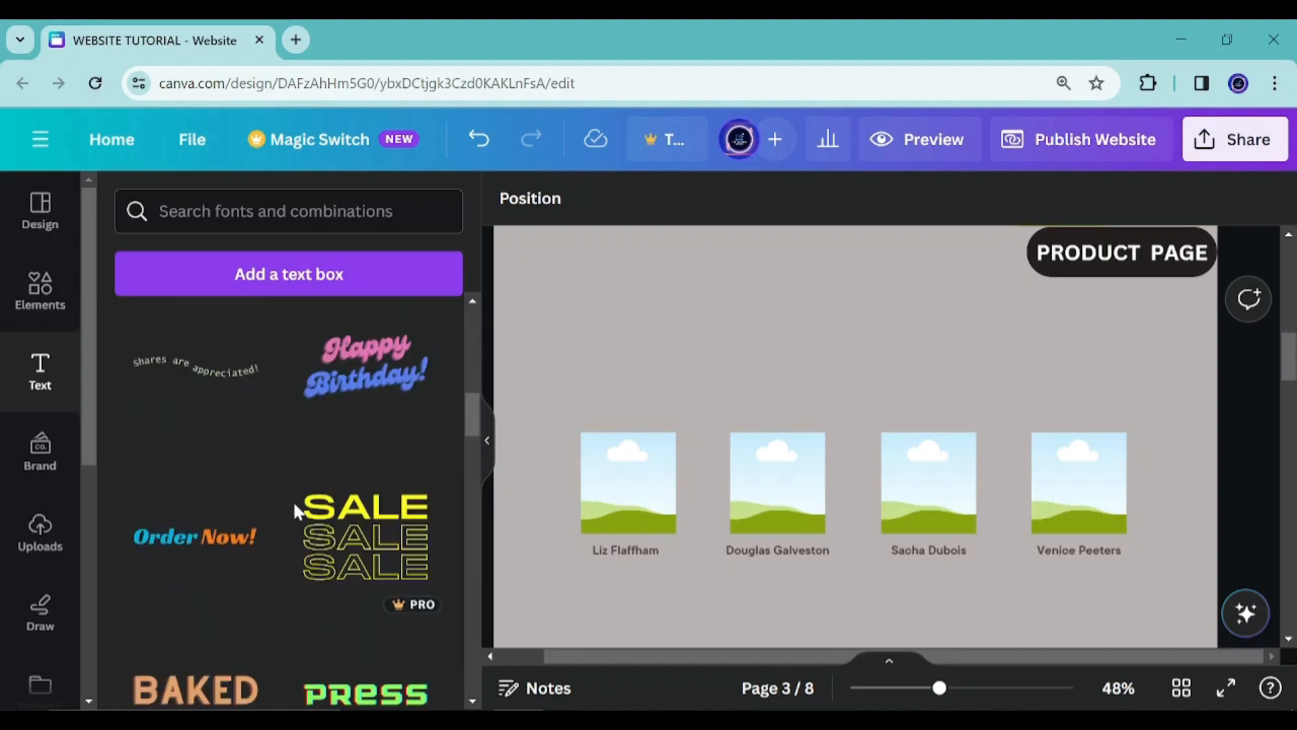
pyautogui.scroll(4, 296, 520)
pyautogui.scroll(-10, 294, 521)
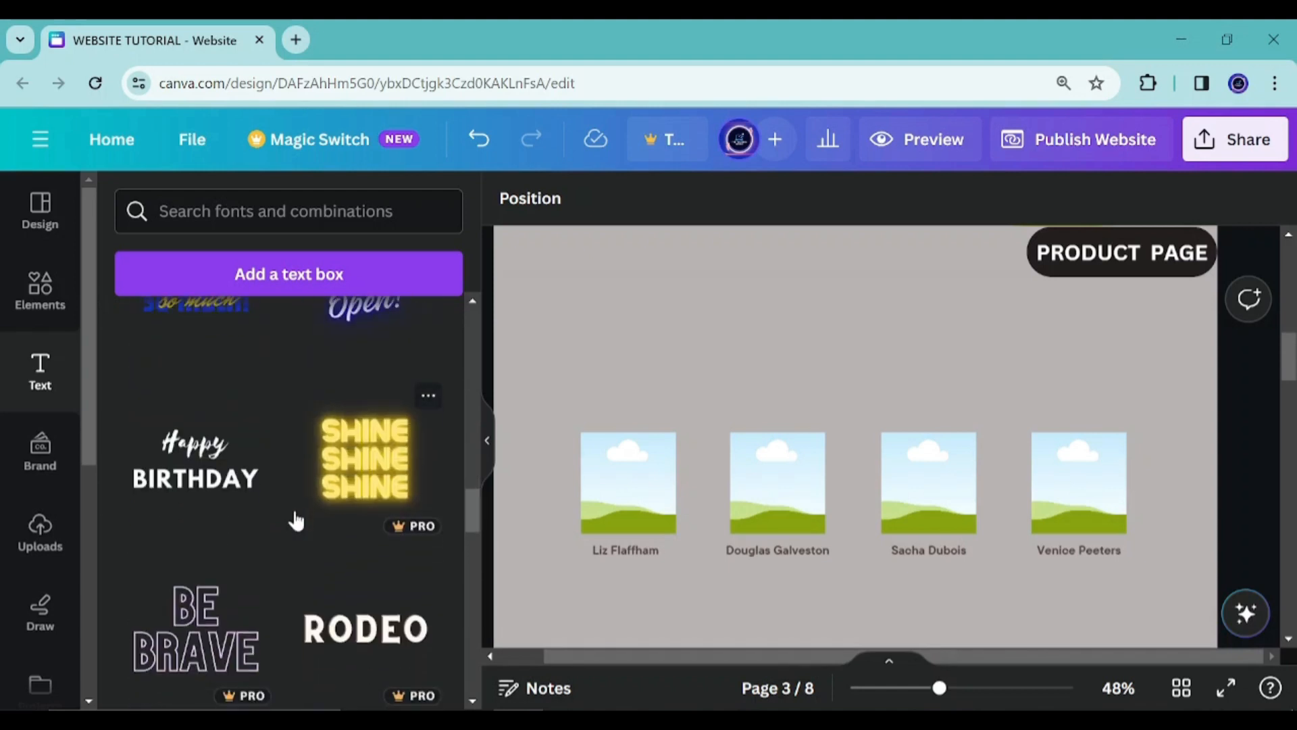
pyautogui.scroll(-5, 296, 524)
pyautogui.scroll(1, 297, 525)
pyautogui.scroll(-4, 297, 524)
pyautogui.scroll(6, 300, 525)
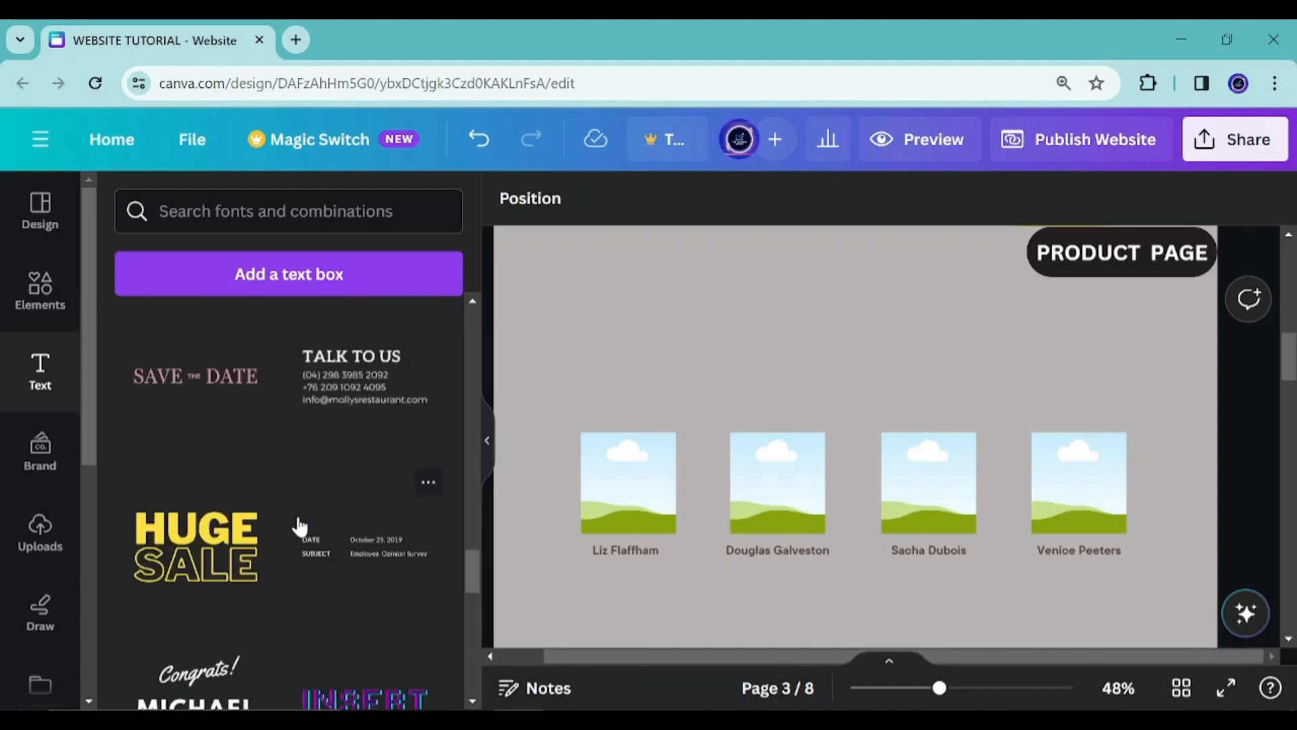
# Add the HUGE SALE text combination, ungroup it and delete the SALE word
pyautogui.click(211, 573)
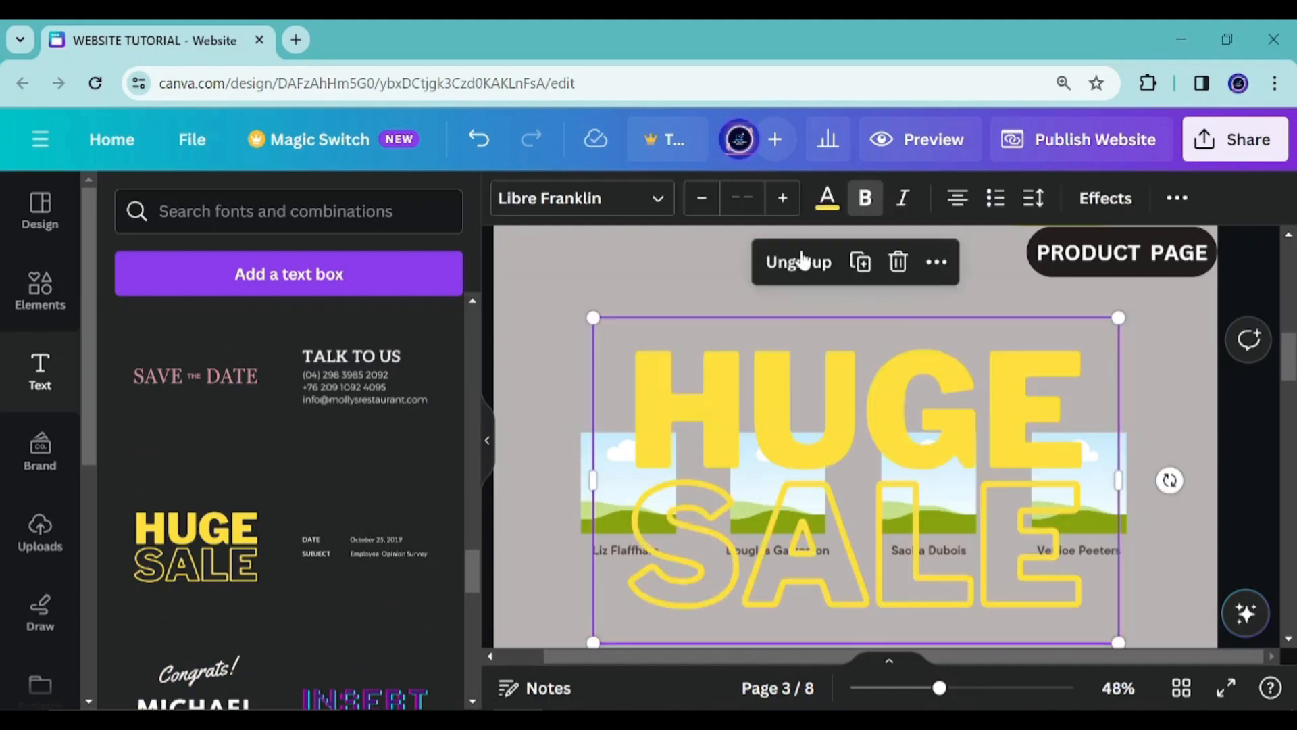
pyautogui.click(803, 261)
pyautogui.click(1236, 393)
pyautogui.click(966, 522)
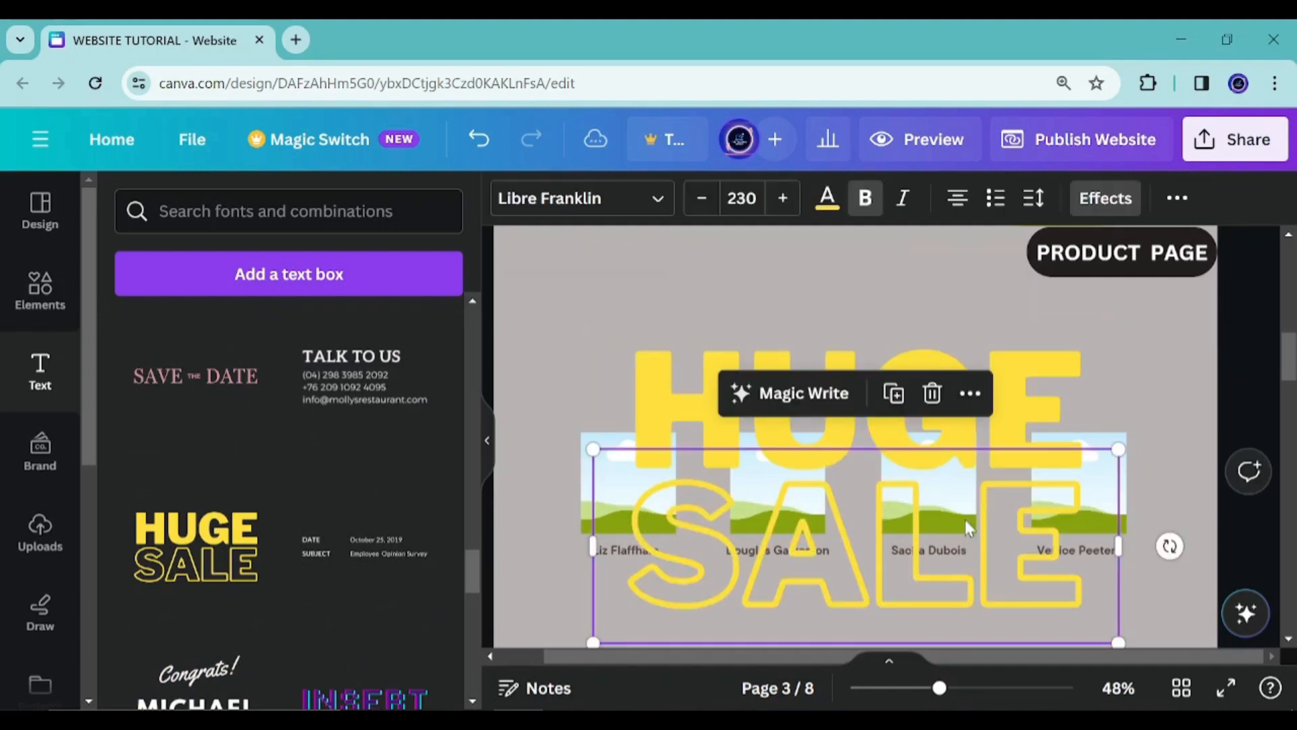
pyautogui.click(932, 397)
pyautogui.click(930, 415)
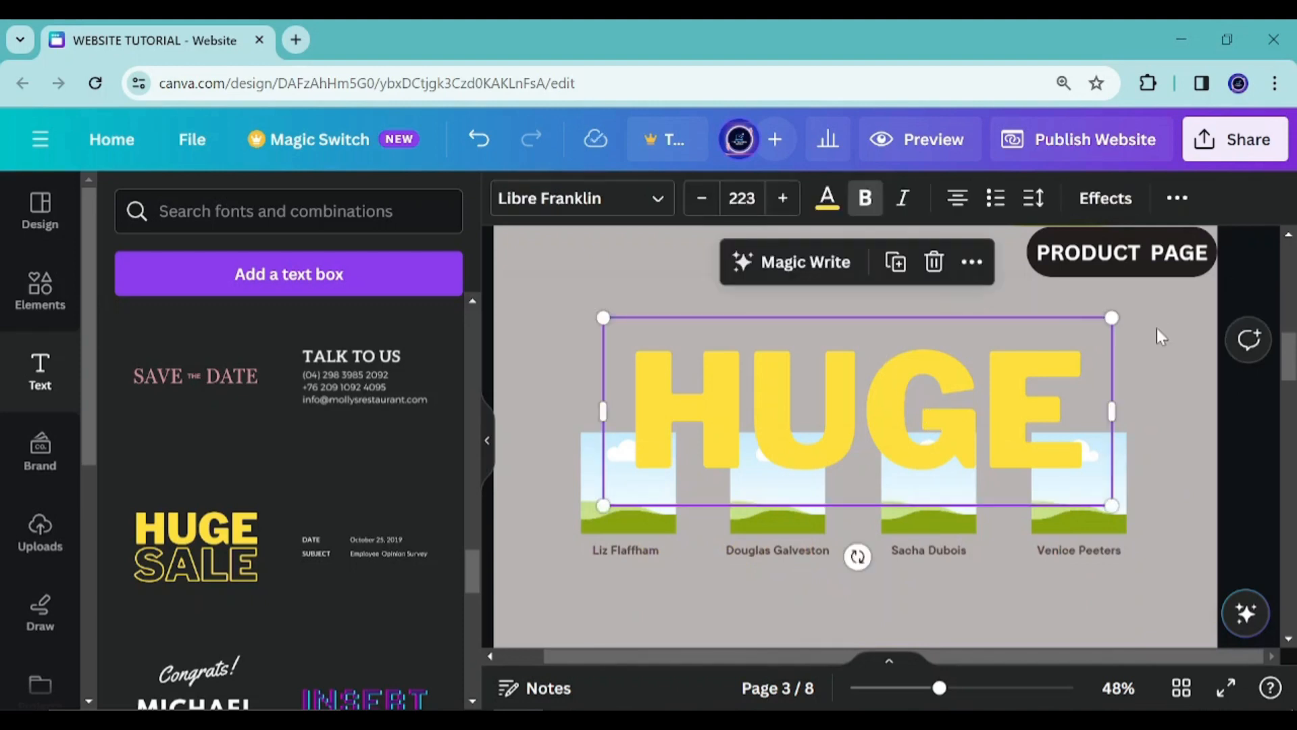
# Shrink the HUGE heading, move it to the page's upper left, retype it as PROGRAMS and widen it to one line
pyautogui.moveTo(1115, 319); pyautogui.dragTo(773, 435)
pyautogui.moveTo(703, 556); pyautogui.dragTo(646, 392)
pyautogui.click(853, 331)
pyautogui.click(646, 316)
pyautogui.moveTo(646, 316); pyautogui.dragTo(616, 312)
pyautogui.doubleClick(643, 325)
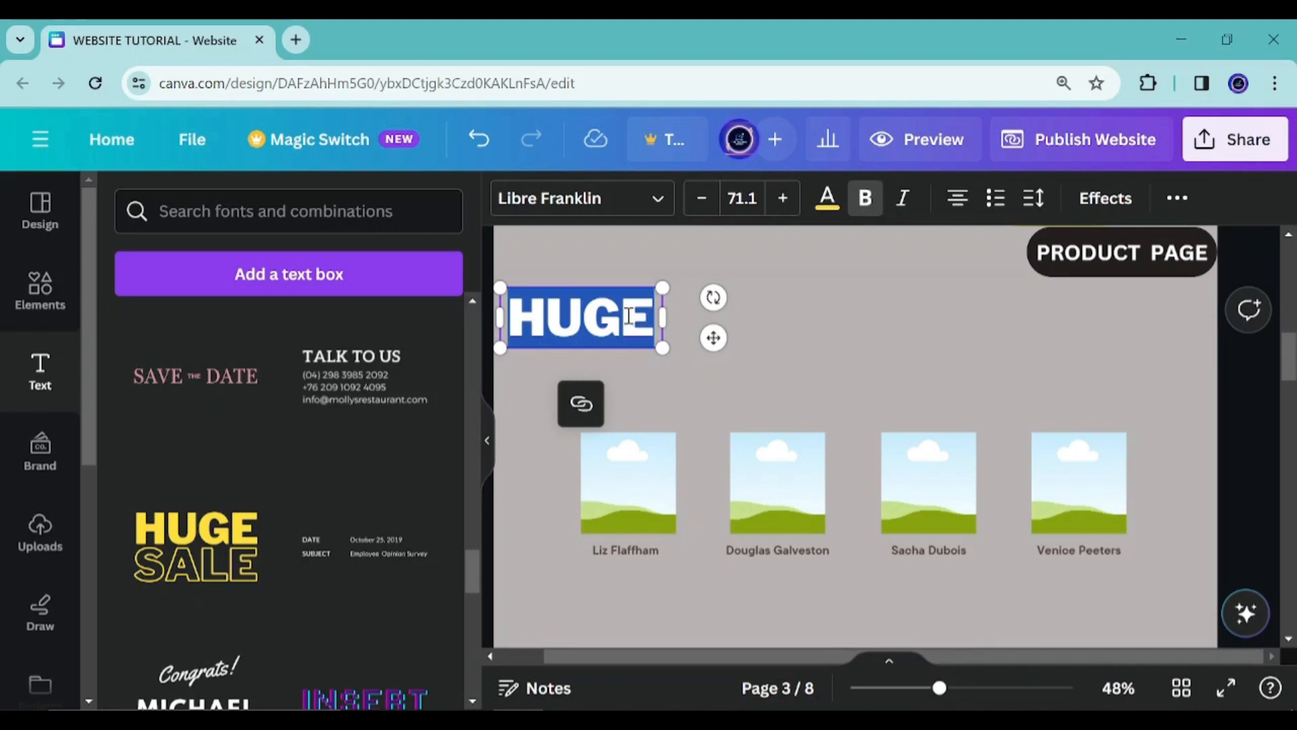
pyautogui.write('PROGRAMS')
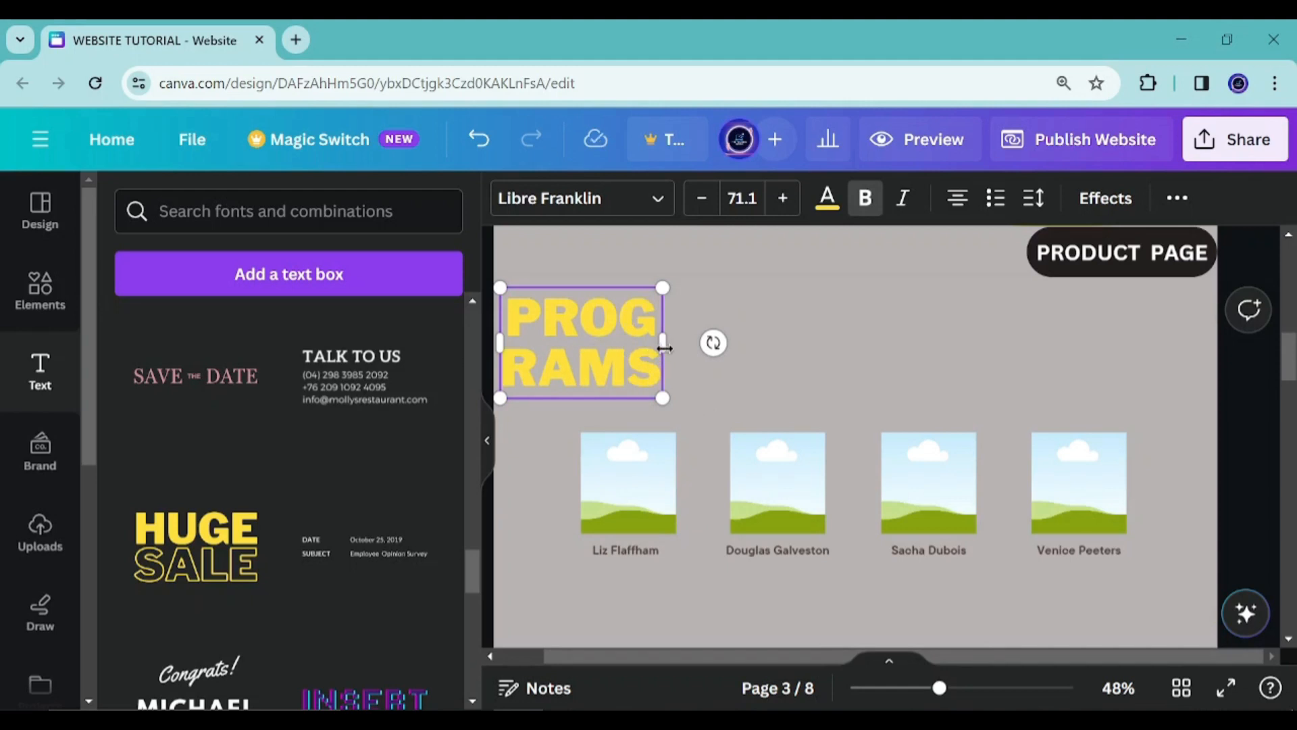
pyautogui.moveTo(664, 343); pyautogui.dragTo(756, 300)
pyautogui.moveTo(806, 344); pyautogui.dragTo(802, 319)
# Move the four frames up into an evenly spaced row below the PROGRAMS heading, along with the first name label
pyautogui.click(629, 469)
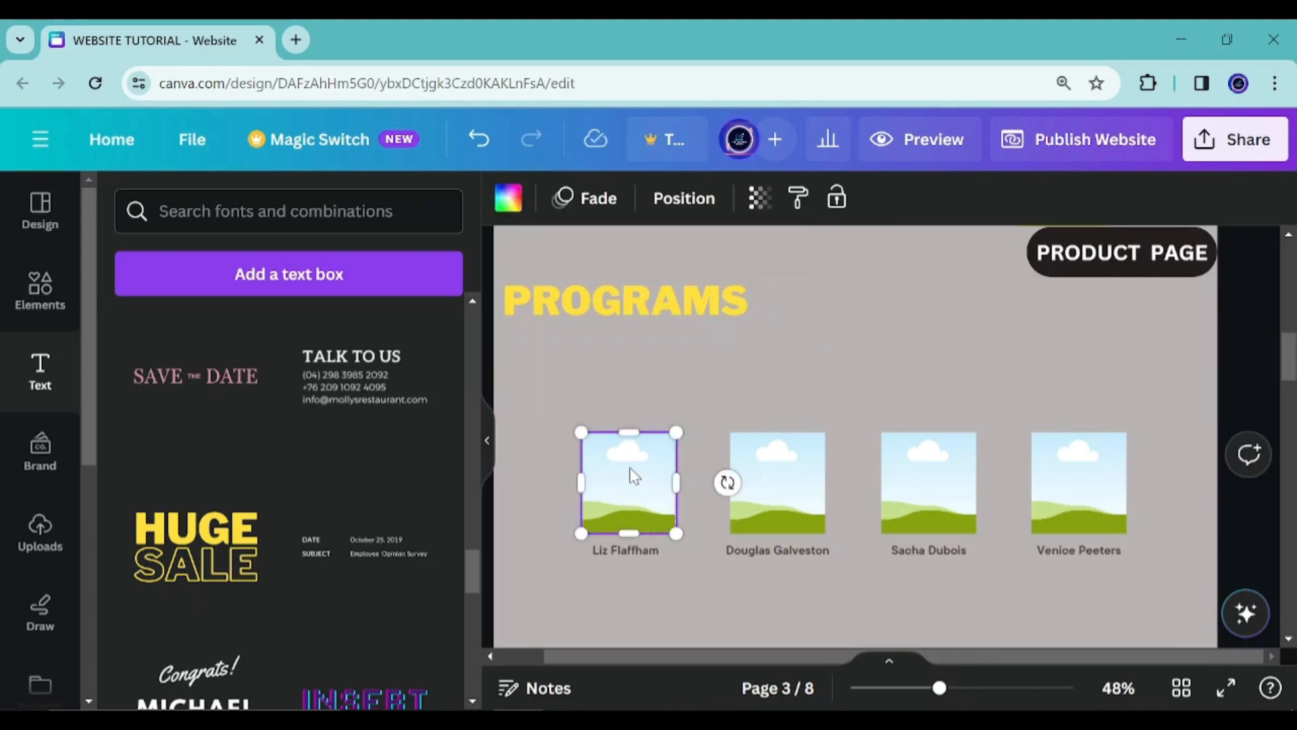
pyautogui.moveTo(630, 468); pyautogui.dragTo(579, 366)
pyautogui.click(630, 546)
pyautogui.moveTo(643, 605); pyautogui.dragTo(601, 505)
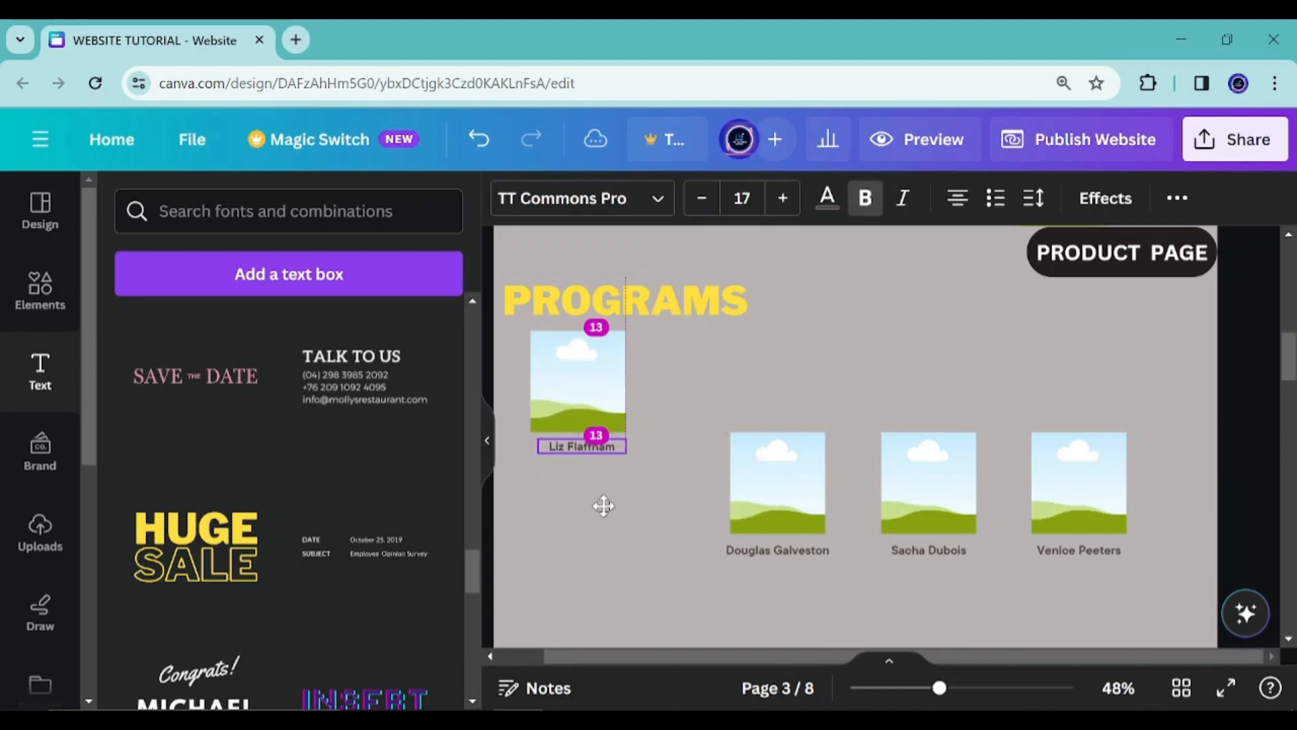
pyautogui.click(774, 487)
pyautogui.moveTo(773, 486); pyautogui.dragTo(748, 384)
pyautogui.moveTo(918, 486); pyautogui.dragTo(939, 385)
pyautogui.click(1100, 468)
pyautogui.moveTo(1099, 468); pyautogui.dragTo(1161, 368)
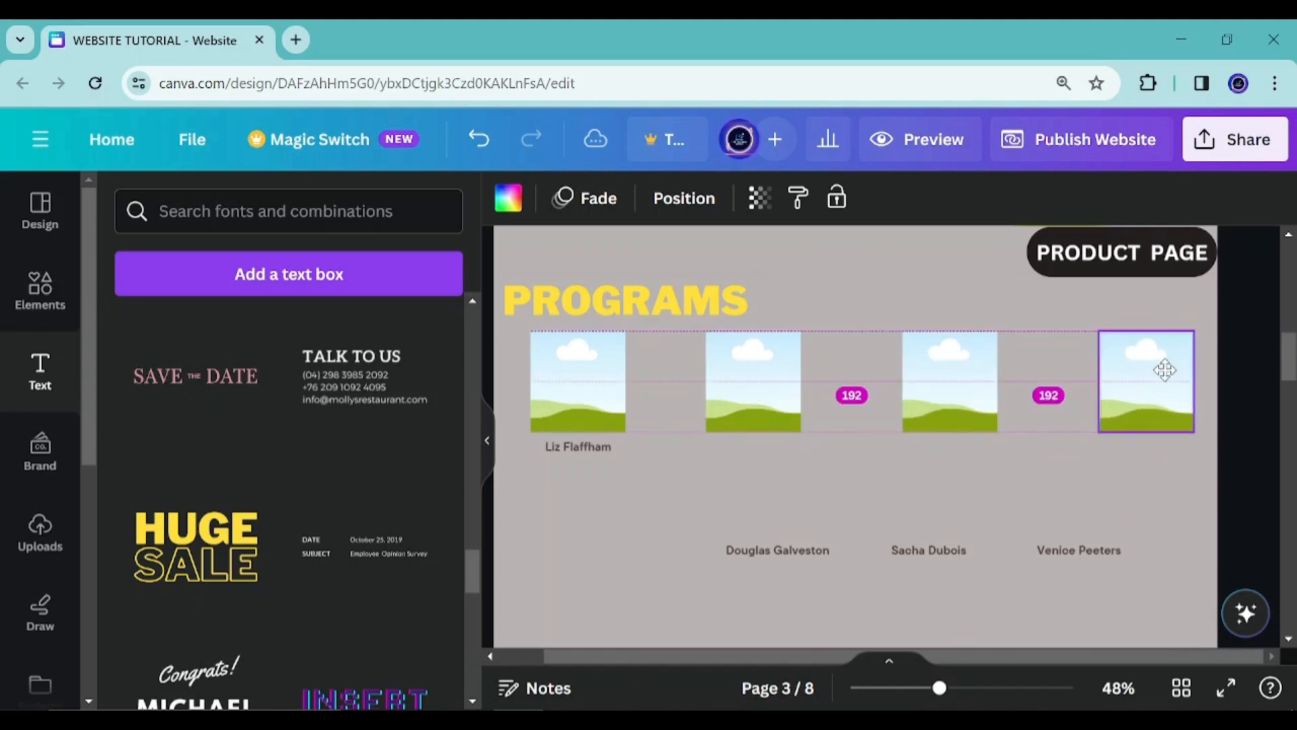
# Move the remaining three name labels up beneath their frames
pyautogui.click(1096, 550)
pyautogui.moveTo(1108, 607); pyautogui.dragTo(1168, 514)
pyautogui.click(777, 550)
pyautogui.moveTo(795, 604); pyautogui.dragTo(767, 511)
pyautogui.click(929, 550)
pyautogui.moveTo(949, 606); pyautogui.dragTo(973, 511)
# Copy French Romance Workshop from Notepad into the first label and trim it to French Romance
pyautogui.scroll(-2, 804, 473)
pyautogui.click(573, 345)
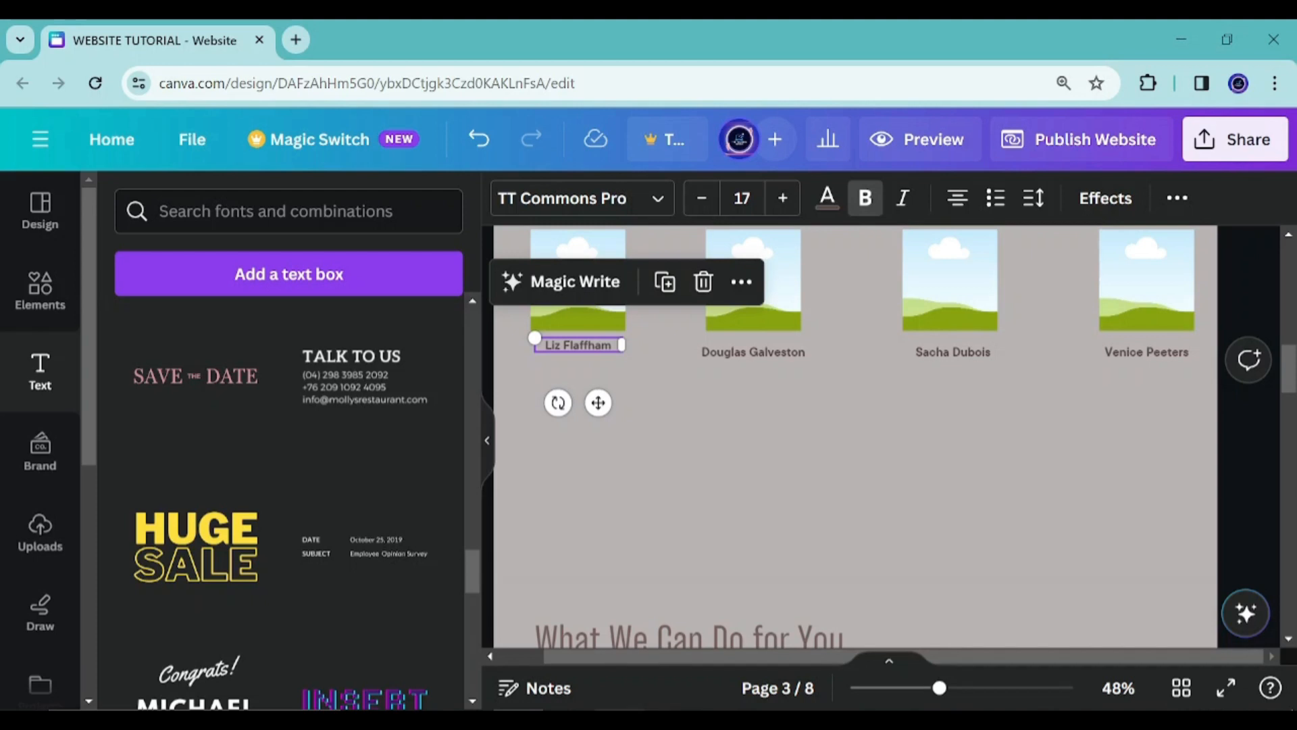
pyautogui.click(669, 719)
pyautogui.moveTo(747, 217)
pyautogui.mouseDown()
pyautogui.moveTo(812, 217)
pyautogui.moveTo(725, 219)
pyautogui.mouseUp()
pyautogui.moveTo(1174, 222); pyautogui.dragTo(738, 224)
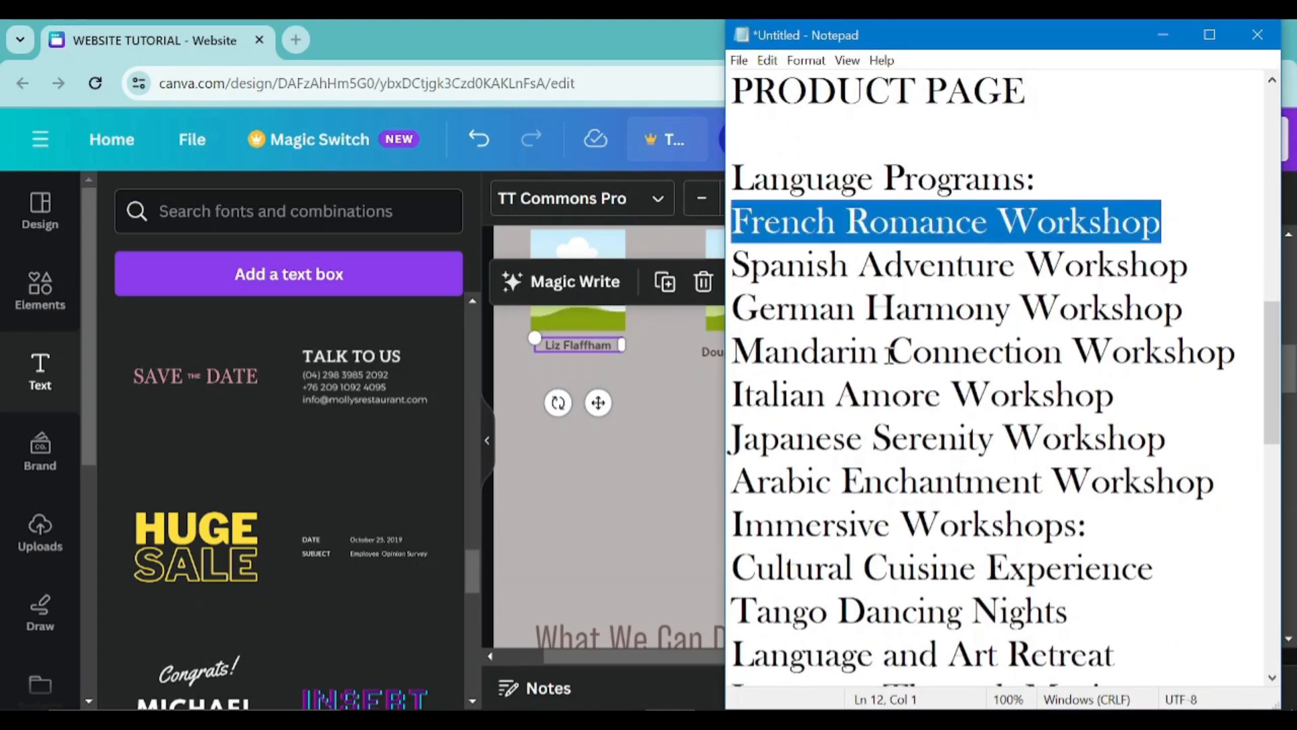
pyautogui.scroll(1, 887, 358)
pyautogui.hotkey('ctrl', 'c')
pyautogui.click(602, 344)
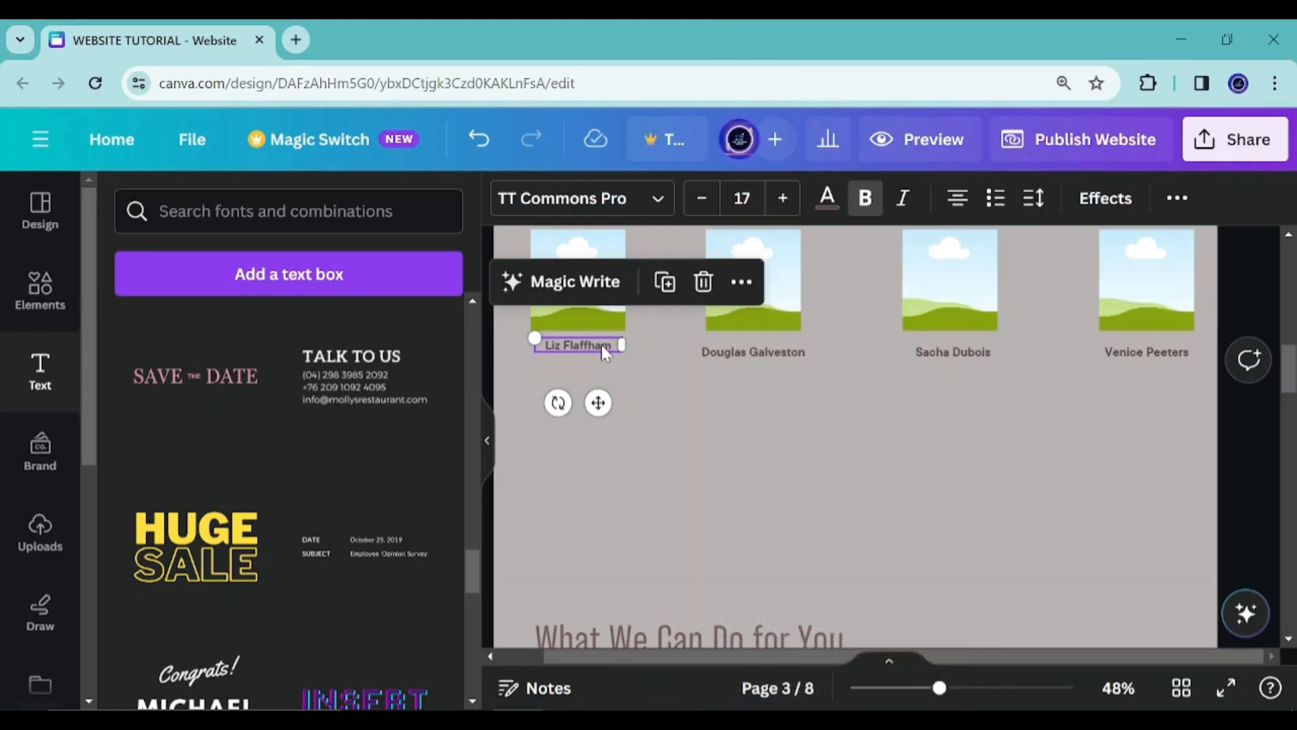
pyautogui.doubleClick(601, 345)
pyautogui.hotkey('ctrl', 'v')
pyautogui.moveTo(610, 376); pyautogui.dragTo(551, 372)
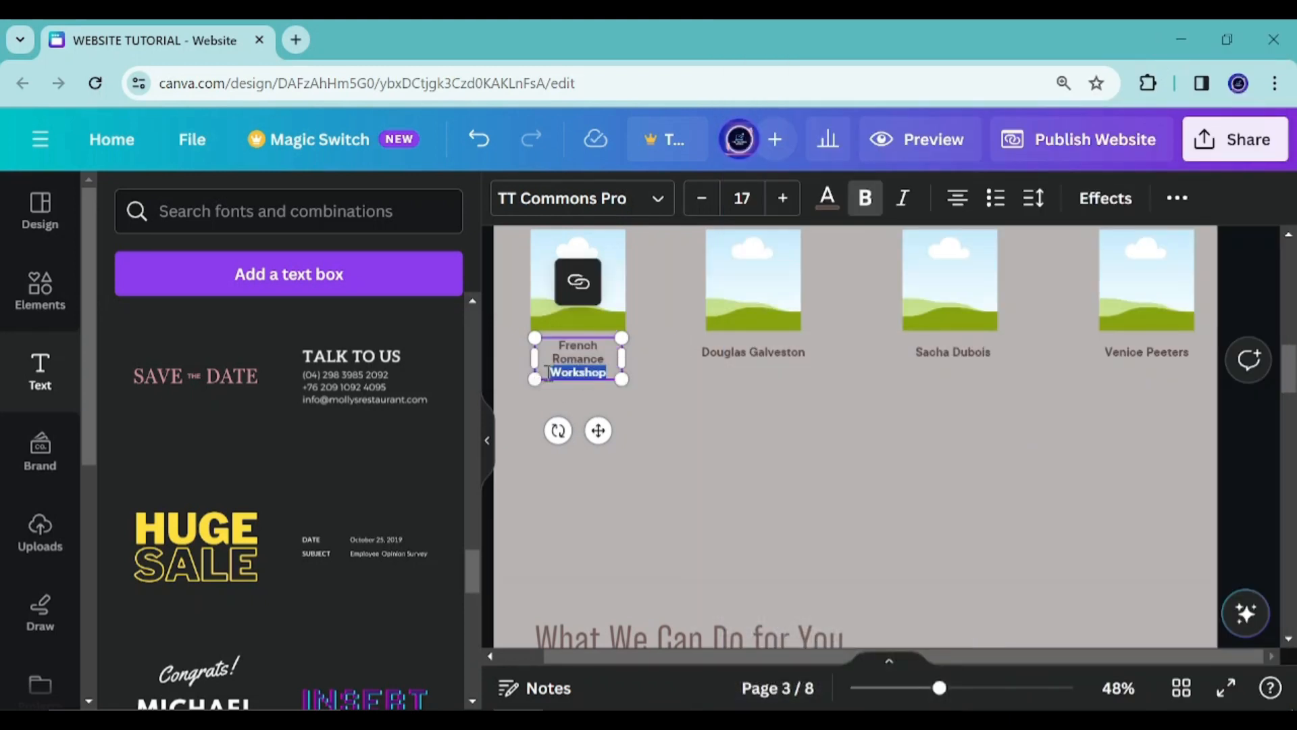
pyautogui.press('BackSpace')
# Replace the second label's text with Spanish Adventure copied from Notepad
pyautogui.click(670, 716)
pyautogui.moveTo(1017, 399); pyautogui.dragTo(730, 397)
pyautogui.click(696, 428)
pyautogui.doubleClick(766, 354)
pyautogui.hotkey('ctrl', 'v')
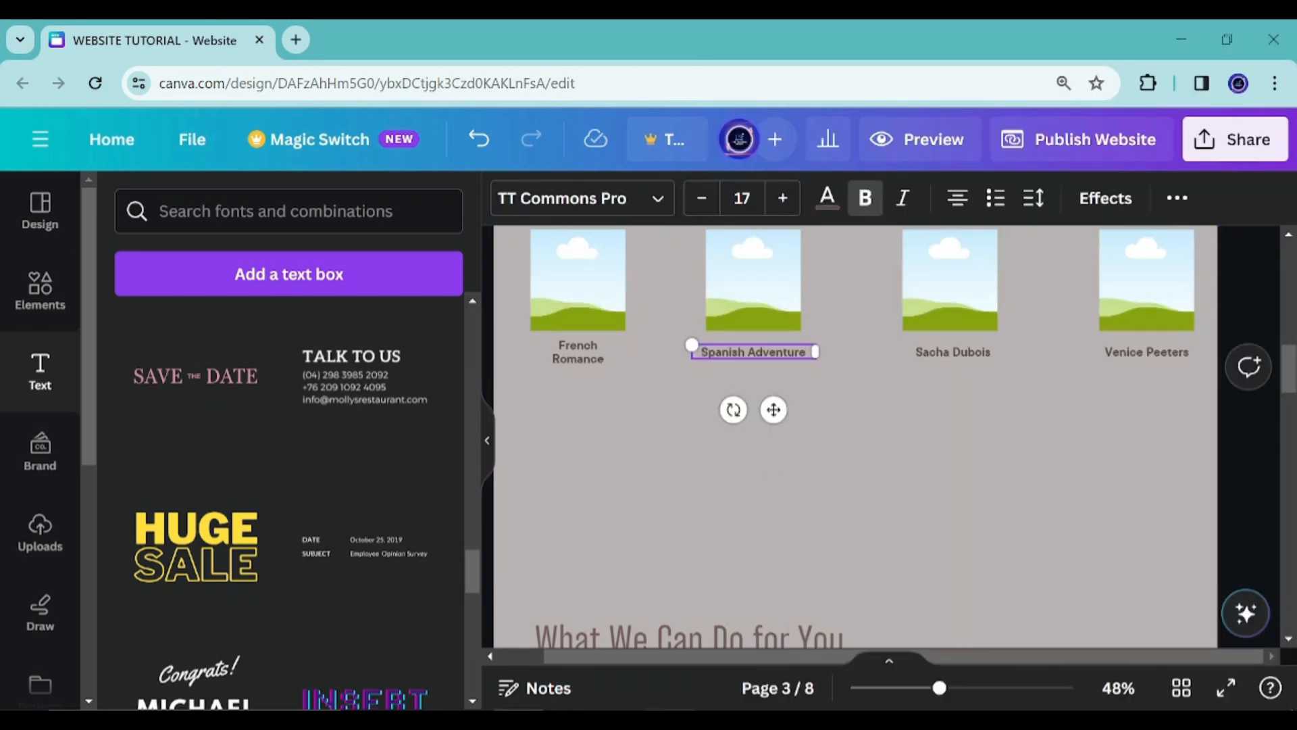
# Replace the third label's text with German Harmony copied from Notepad
pyautogui.click(670, 716)
pyautogui.moveTo(1022, 443); pyautogui.dragTo(714, 451)
pyautogui.hotkey('ctrl', 'c')
pyautogui.click(713, 451)
pyautogui.doubleClick(903, 350)
pyautogui.hotkey('ctrl', 'v')
# Replace the fourth label's text with Mandarin Connection copied from Notepad
pyautogui.click(670, 716)
pyautogui.scroll(-1, 813, 587)
pyautogui.moveTo(1058, 357); pyautogui.dragTo(711, 358)
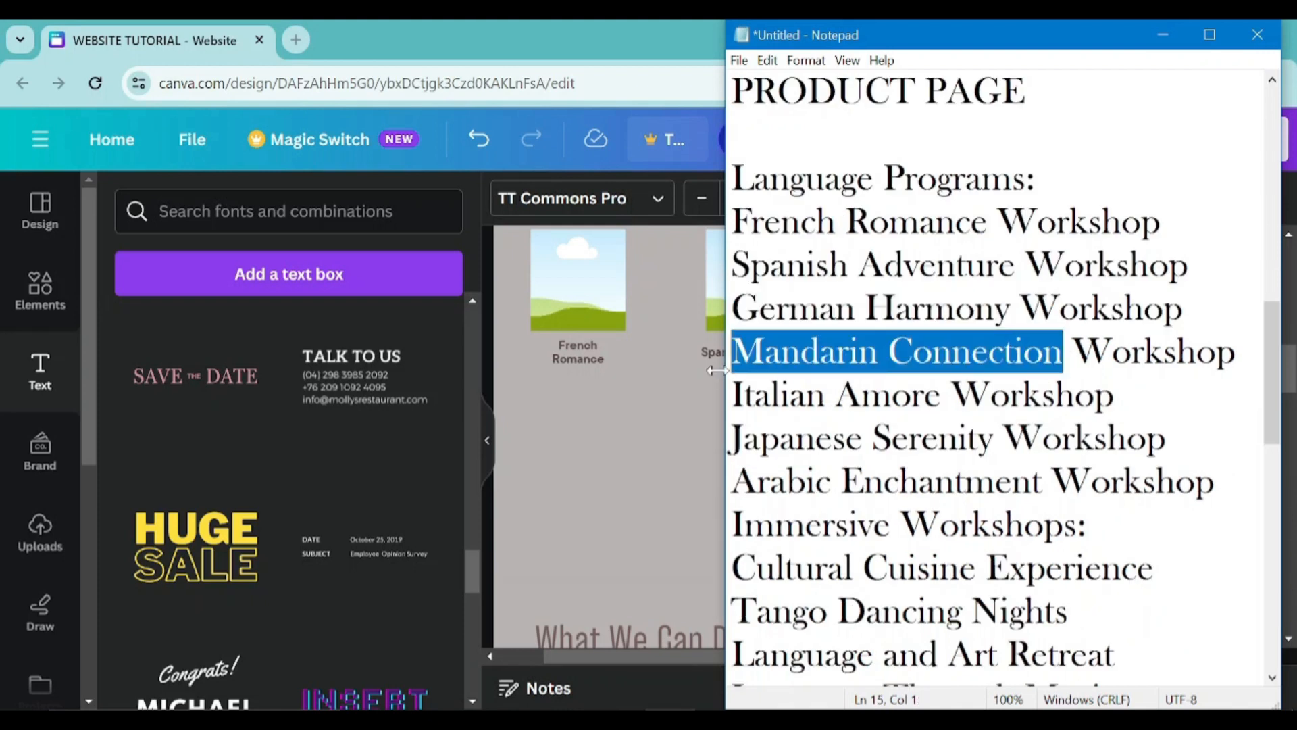
pyautogui.hotkey('ctrl', 'c')
pyautogui.click(710, 362)
pyautogui.click(967, 354)
pyautogui.click(670, 714)
pyautogui.click(670, 715)
pyautogui.doubleClick(1138, 357)
pyautogui.hotkey('ctrl', 'v')
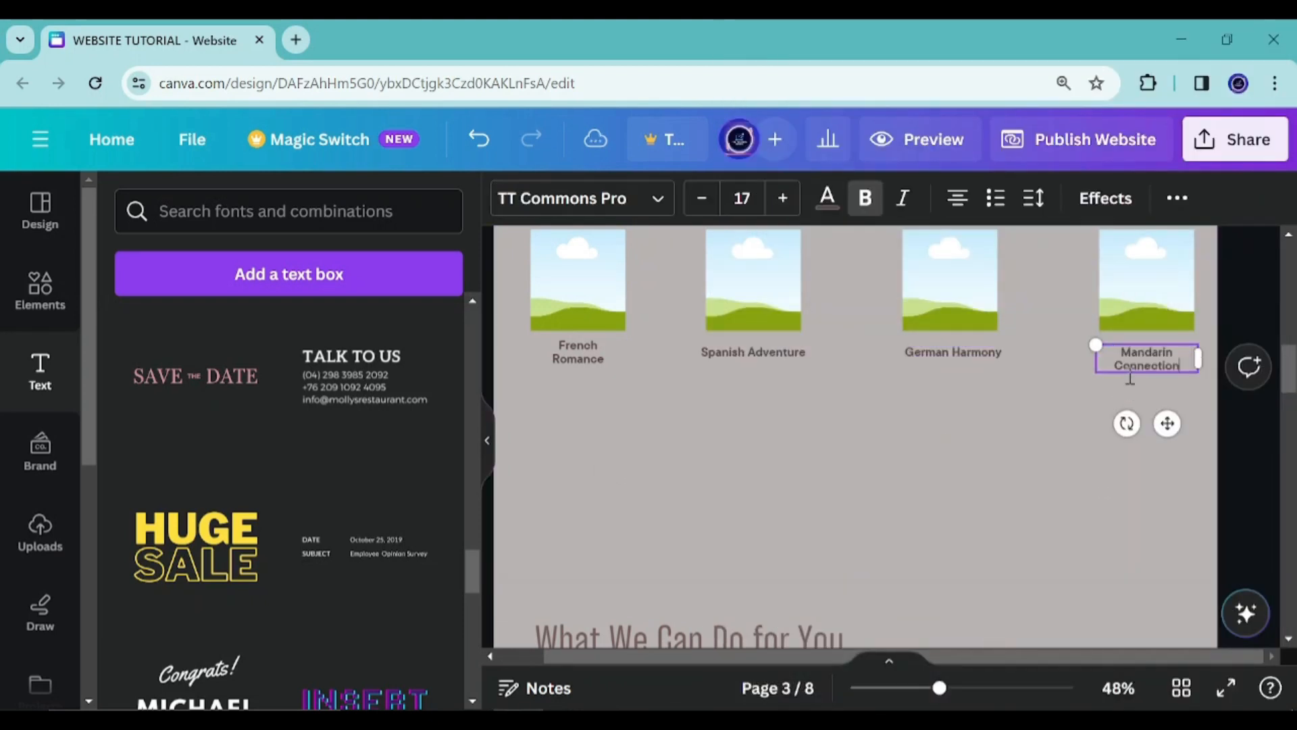
# Duplicate the frame and paste copies to form a second row of four frames beneath the first
pyautogui.click(1254, 431)
pyautogui.click(605, 301)
pyautogui.scroll(2, 595, 379)
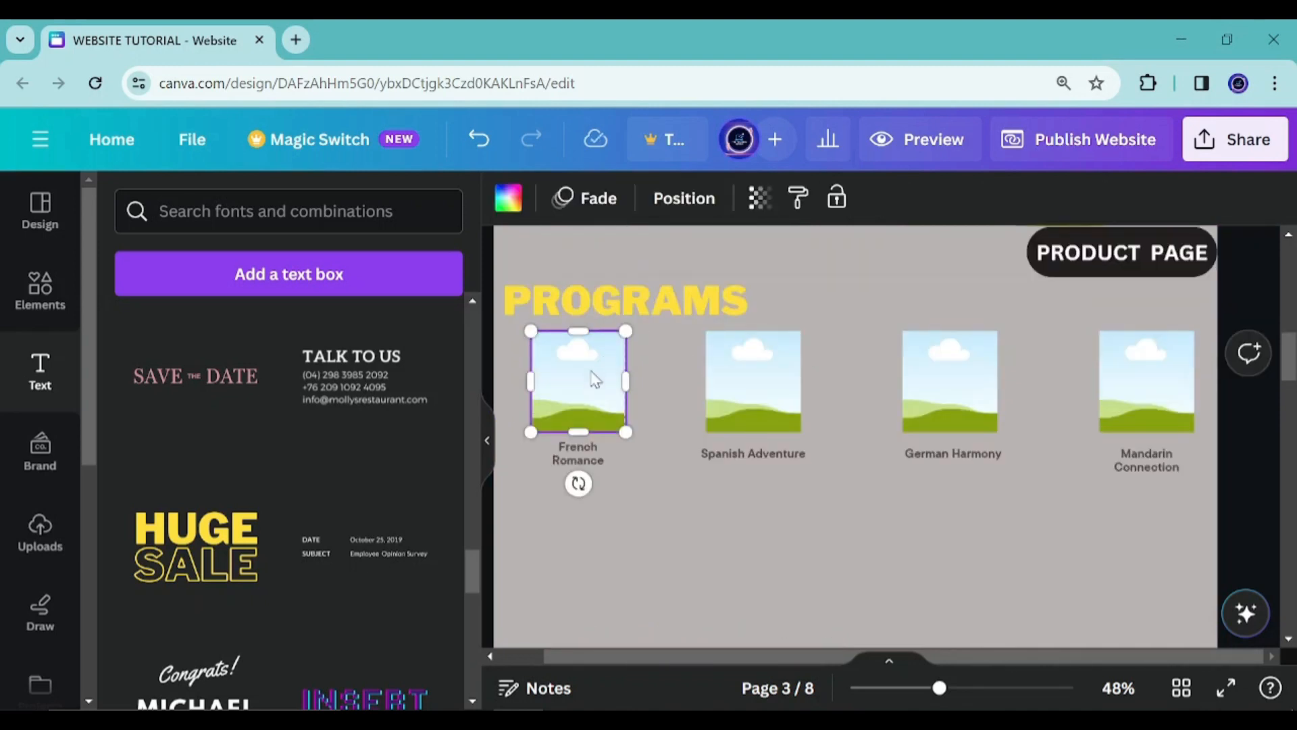
pyautogui.hotkey('ctrl', 'd')
pyautogui.moveTo(602, 382); pyautogui.dragTo(593, 425)
pyautogui.scroll(-1, 607, 527)
pyautogui.click(667, 458)
pyautogui.click(600, 448)
pyautogui.hotkey('ctrl', 'v')
pyautogui.moveTo(594, 292); pyautogui.dragTo(760, 432)
pyautogui.hotkey('ctrl', 'v')
pyautogui.moveTo(609, 296); pyautogui.dragTo(971, 446)
pyautogui.hotkey('ctrl', 'v')
pyautogui.moveTo(596, 271); pyautogui.dragTo(1158, 416)
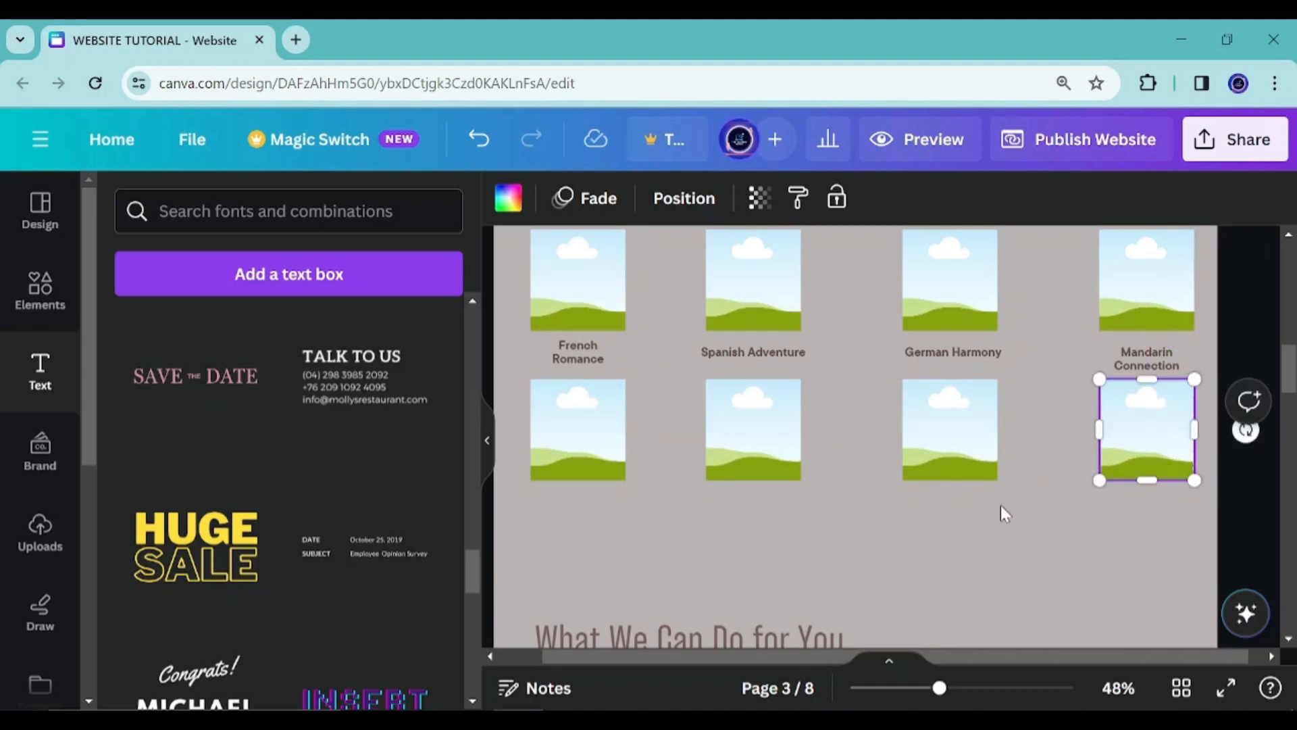
# Duplicate the name labels and place a copy under each frame of the second row
pyautogui.click(605, 358)
pyautogui.click(594, 461)
pyautogui.click(597, 357)
pyautogui.click(664, 283)
pyautogui.moveTo(606, 425); pyautogui.dragTo(595, 566)
pyautogui.click(752, 350)
pyautogui.click(790, 289)
pyautogui.moveTo(781, 417); pyautogui.dragTo(970, 557)
pyautogui.click(790, 426)
pyautogui.hotkey('ctrl', 'd')
# Replace the first second-row label with Italian Amore copied from Notepad
pyautogui.hotkey('alt', 'Tab')
pyautogui.moveTo(943, 405); pyautogui.dragTo(722, 415)
pyautogui.doubleClick(578, 502)
pyautogui.hotkey('ctrl', 'v')
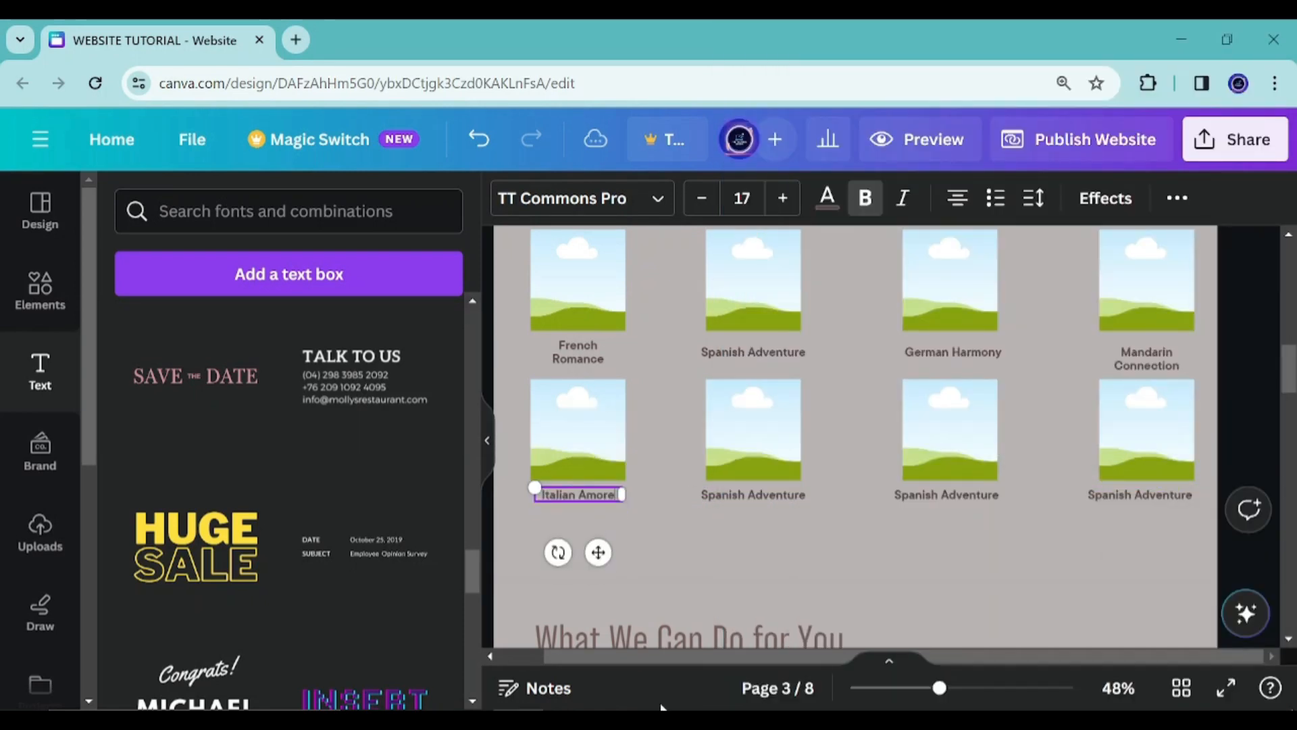
# Replace the second second-row label with Japanese Serenity copied from Notepad
pyautogui.click(667, 715)
pyautogui.click(1004, 439)
pyautogui.moveTo(1003, 439); pyautogui.dragTo(700, 460)
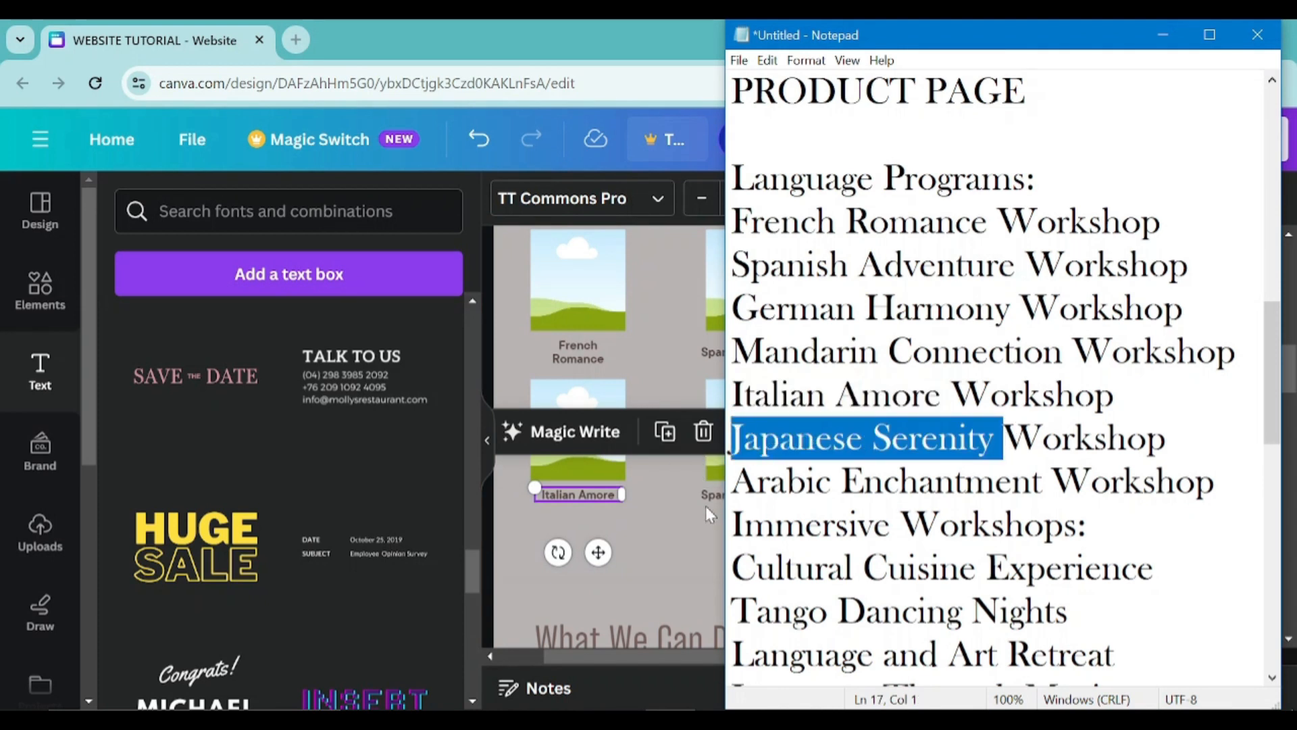
pyautogui.hotkey('ctrl', 'c')
pyautogui.click(692, 554)
pyautogui.doubleClick(758, 490)
pyautogui.hotkey('ctrl', 'v')
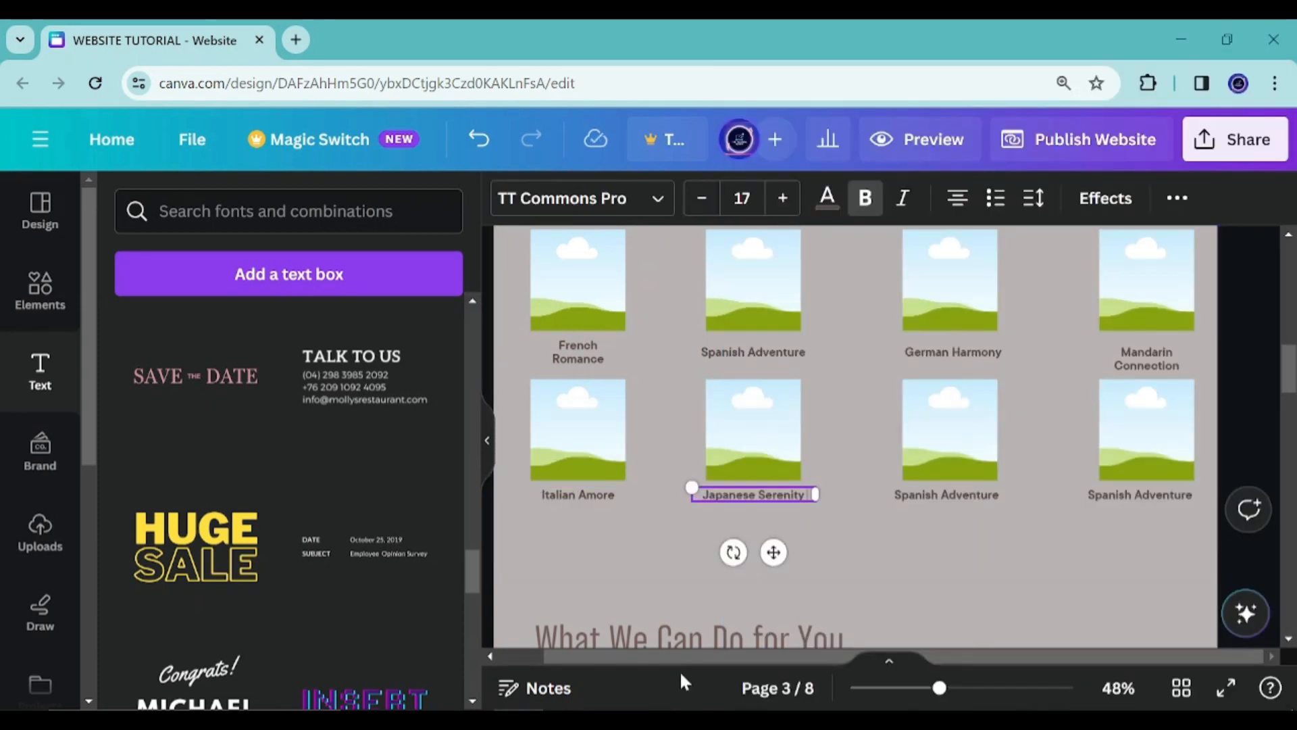
# Replace the third second-row label with Arabic Enchantment copied from Notepad
pyautogui.click(684, 715)
pyautogui.moveTo(1046, 481); pyautogui.dragTo(731, 481)
pyautogui.hotkey('ctrl', 'c')
pyautogui.click(696, 569)
pyautogui.doubleClick(947, 494)
pyautogui.hotkey('ctrl', 'v')
# Delete the fourth frame and its label from the second row
pyautogui.click(1146, 505)
pyautogui.click(1146, 503)
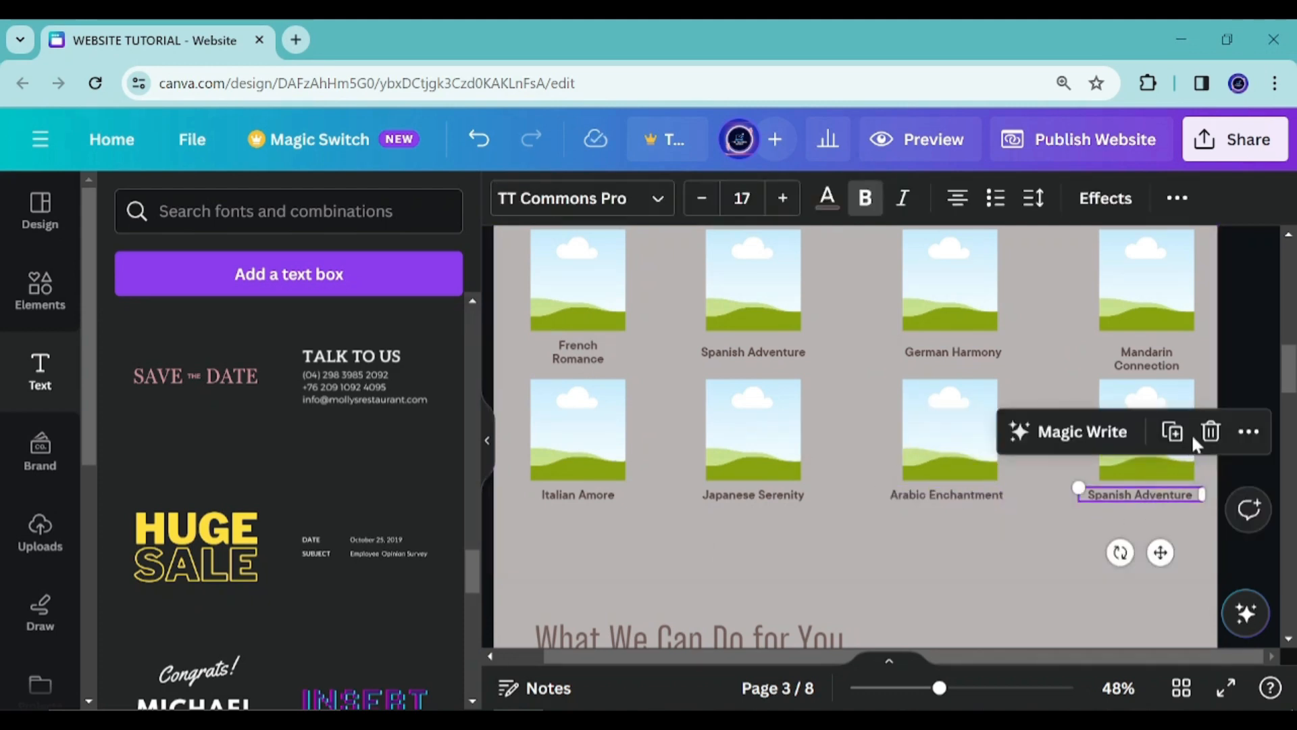
pyautogui.press('Delete')
pyautogui.click(1149, 433)
pyautogui.press('Delete')
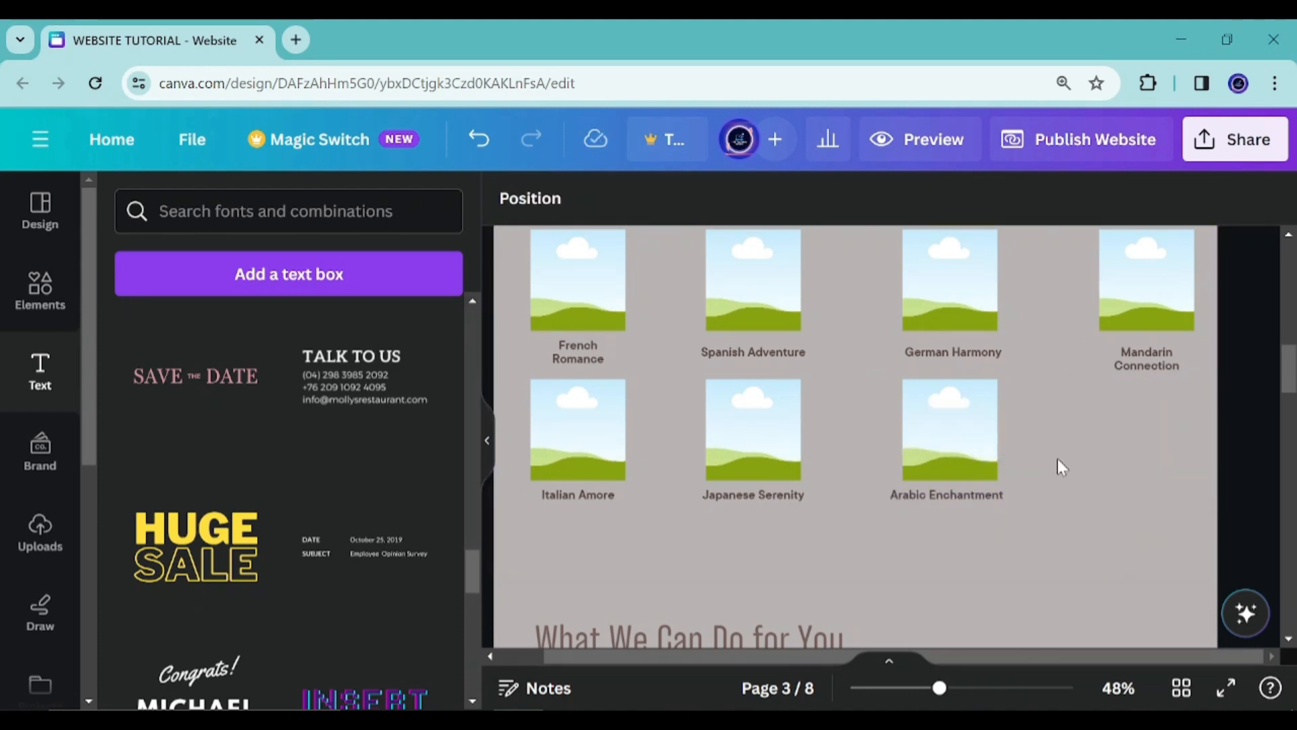
# Move the Arabic Enchantment label lower beneath its frame and enlarge its font size
pyautogui.scroll(2, 1056, 459)
pyautogui.scroll(-4, 1013, 419)
pyautogui.click(963, 392)
pyautogui.moveTo(963, 393); pyautogui.dragTo(968, 488)
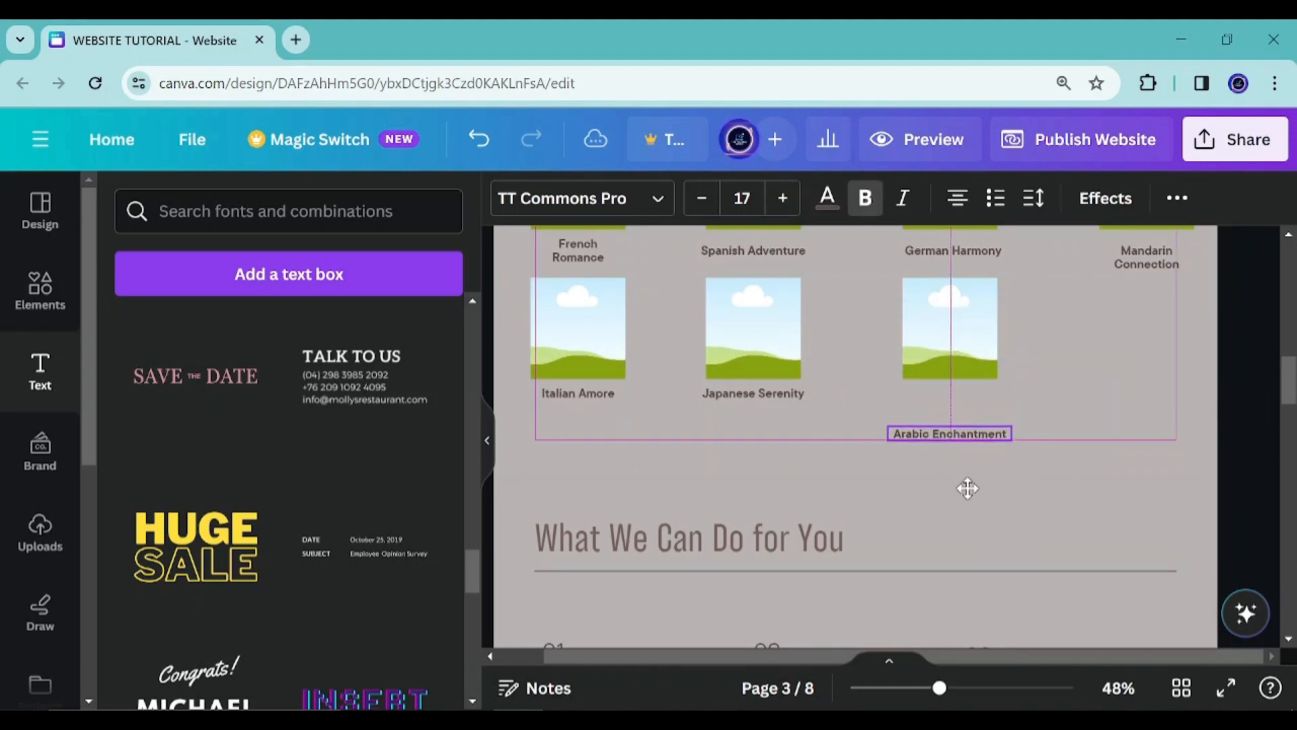
pyautogui.hotkey('ctrl', 'shift', '.')
pyautogui.hotkey('ctrl', 'shift', '.')
pyautogui.hotkey('ctrl', 'shift', '.')
pyautogui.hotkey('ctrl', 'shift', '.')
# Set the Japanese Serenity and Italian Amore labels to font size 21
pyautogui.click(770, 384)
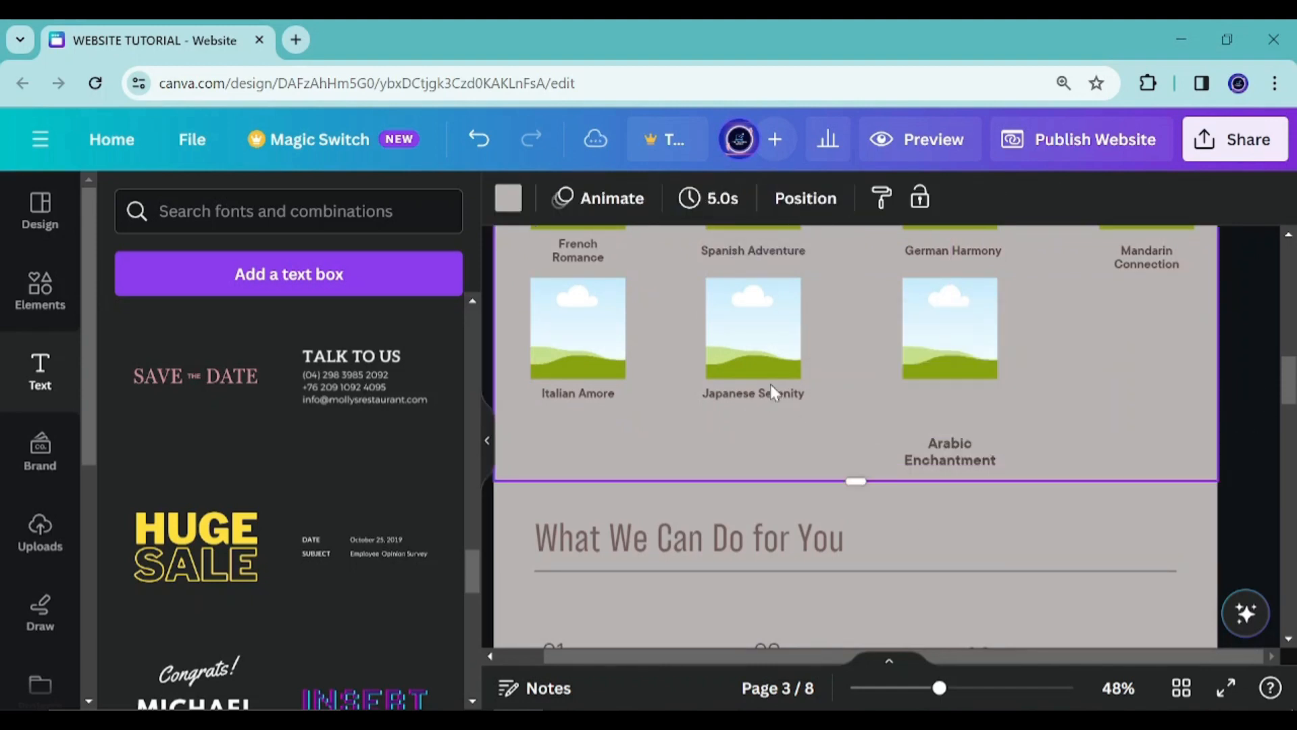
pyautogui.click(770, 384)
pyautogui.click(742, 198)
pyautogui.write('21')
pyautogui.click(579, 392)
pyautogui.click(742, 198)
pyautogui.write('21')
# Set the Mandarin Connection, German Harmony, Spanish Adventure and French Romance labels to font size 21
pyautogui.click(1142, 422)
pyautogui.scroll(2, 1149, 405)
pyautogui.click(1162, 355)
pyautogui.click(747, 198)
pyautogui.write('21')
pyautogui.click(946, 353)
pyautogui.click(742, 198)
pyautogui.write('21')
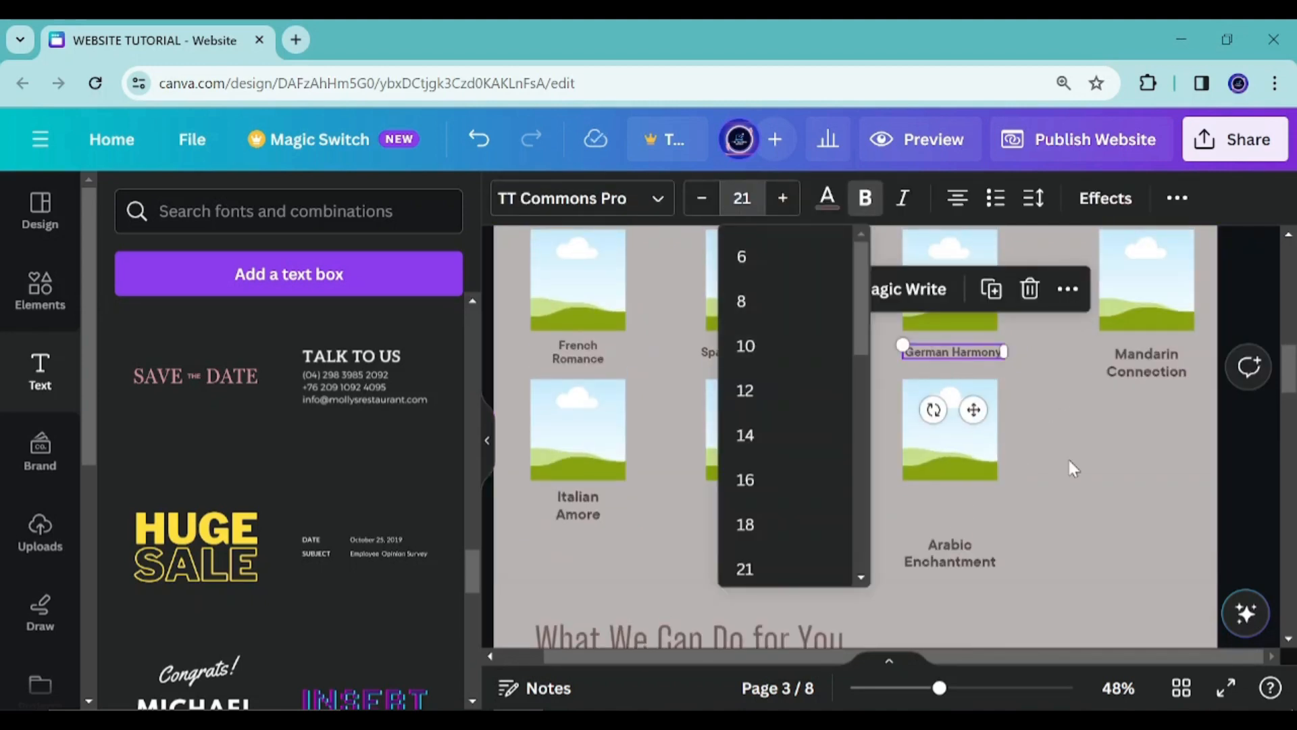
pyautogui.click(1074, 468)
pyautogui.click(737, 351)
pyautogui.click(742, 198)
pyautogui.write('21')
pyautogui.click(578, 351)
pyautogui.click(742, 198)
pyautogui.write('21')
pyautogui.click(1106, 464)
# Move the Italian Amore and Japanese Serenity labels lower to line up with Arabic Enchantment
pyautogui.click(569, 509)
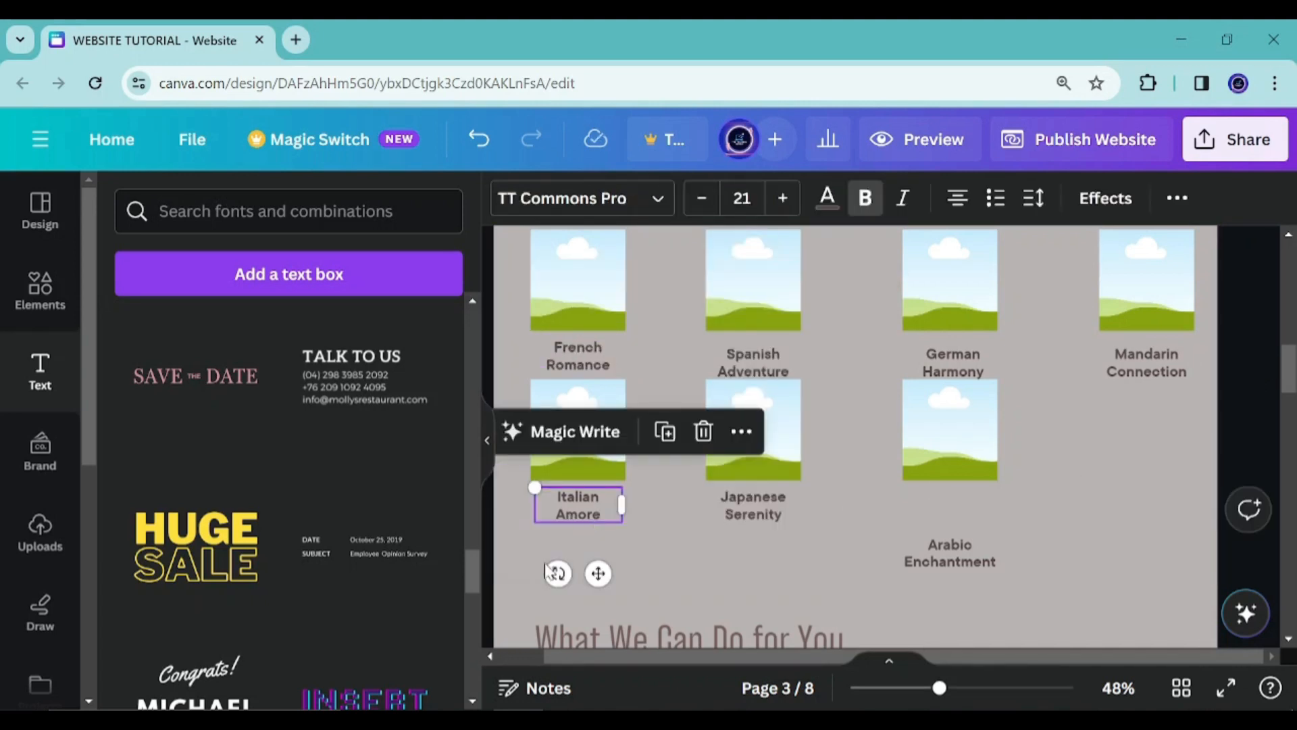
pyautogui.moveTo(604, 576); pyautogui.dragTo(599, 624)
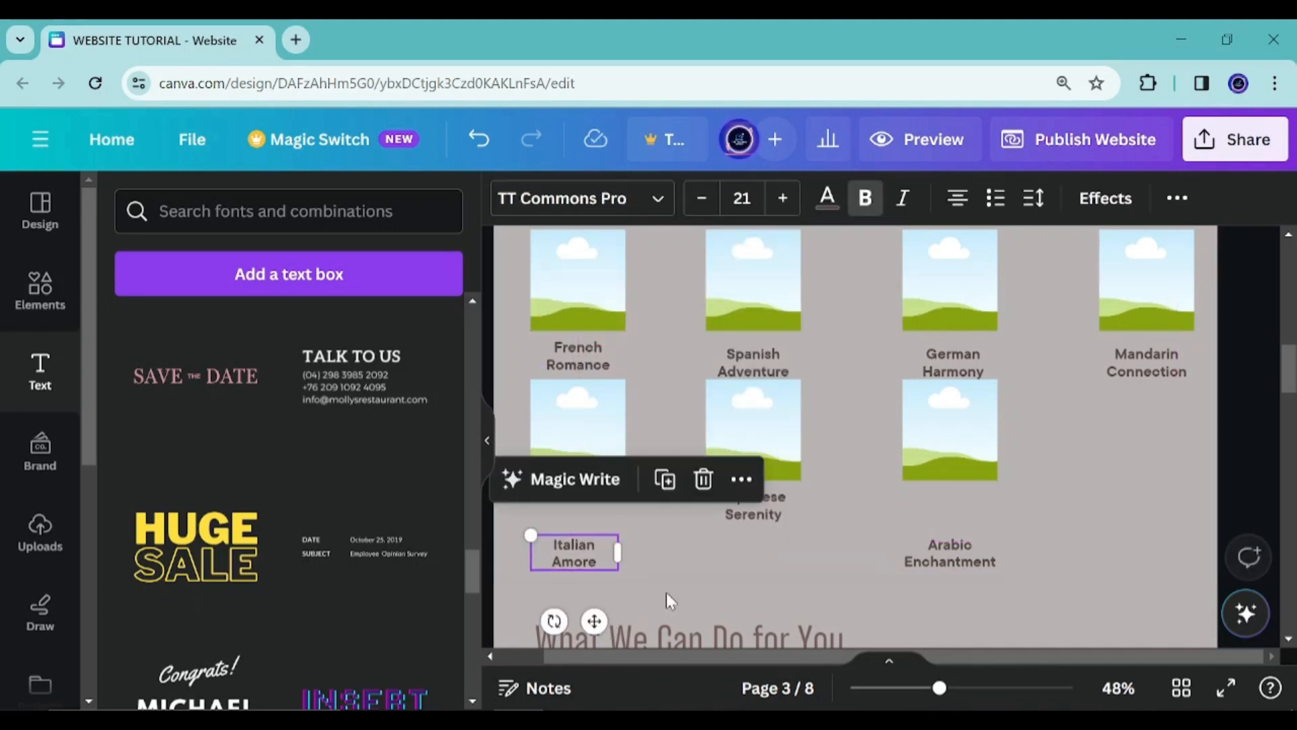
pyautogui.click(757, 514)
pyautogui.moveTo(773, 573); pyautogui.dragTo(780, 627)
# Move the Arabic Enchantment frame down and widen it into a larger square frame
pyautogui.moveTo(931, 443); pyautogui.dragTo(930, 494)
pyautogui.moveTo(904, 432); pyautogui.dragTo(889, 414)
pyautogui.moveTo(999, 415); pyautogui.dragTo(1004, 415)
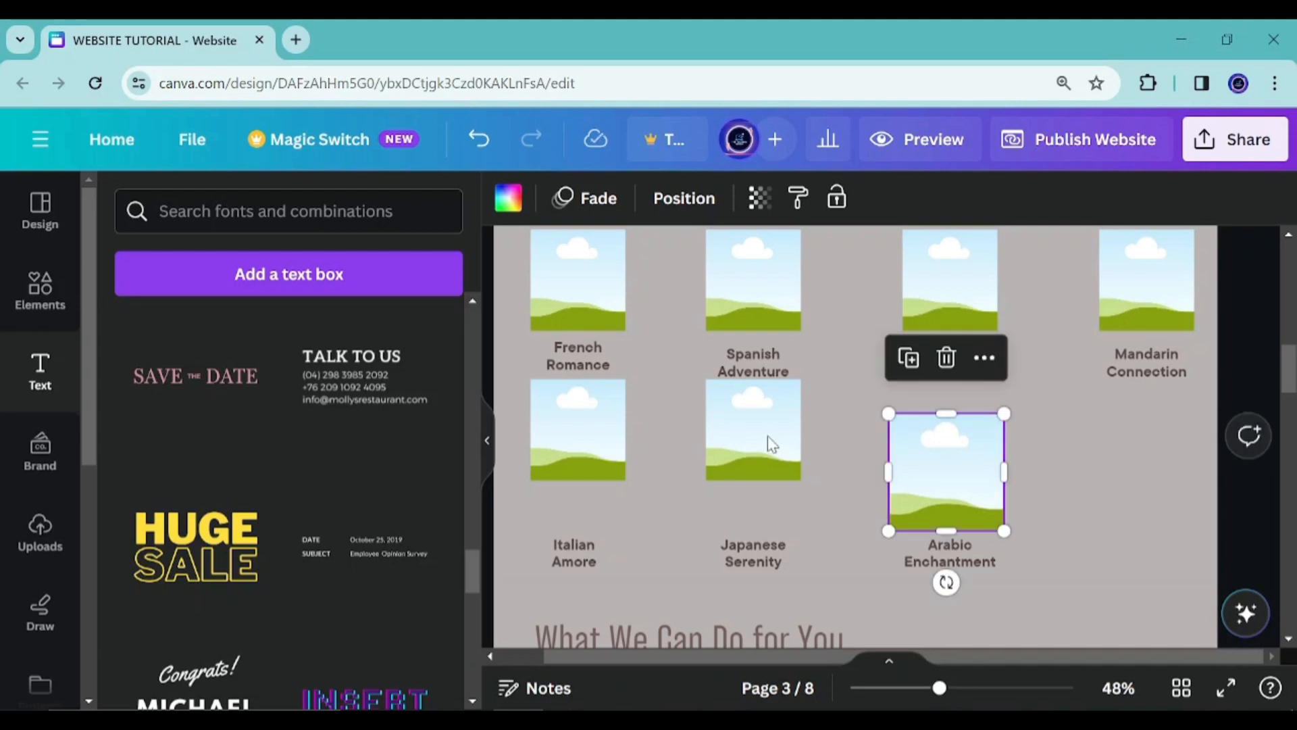
# Delete all the other small frames in both rows, keeping only the enlarged Arabic Enchantment frame
pyautogui.click(767, 429)
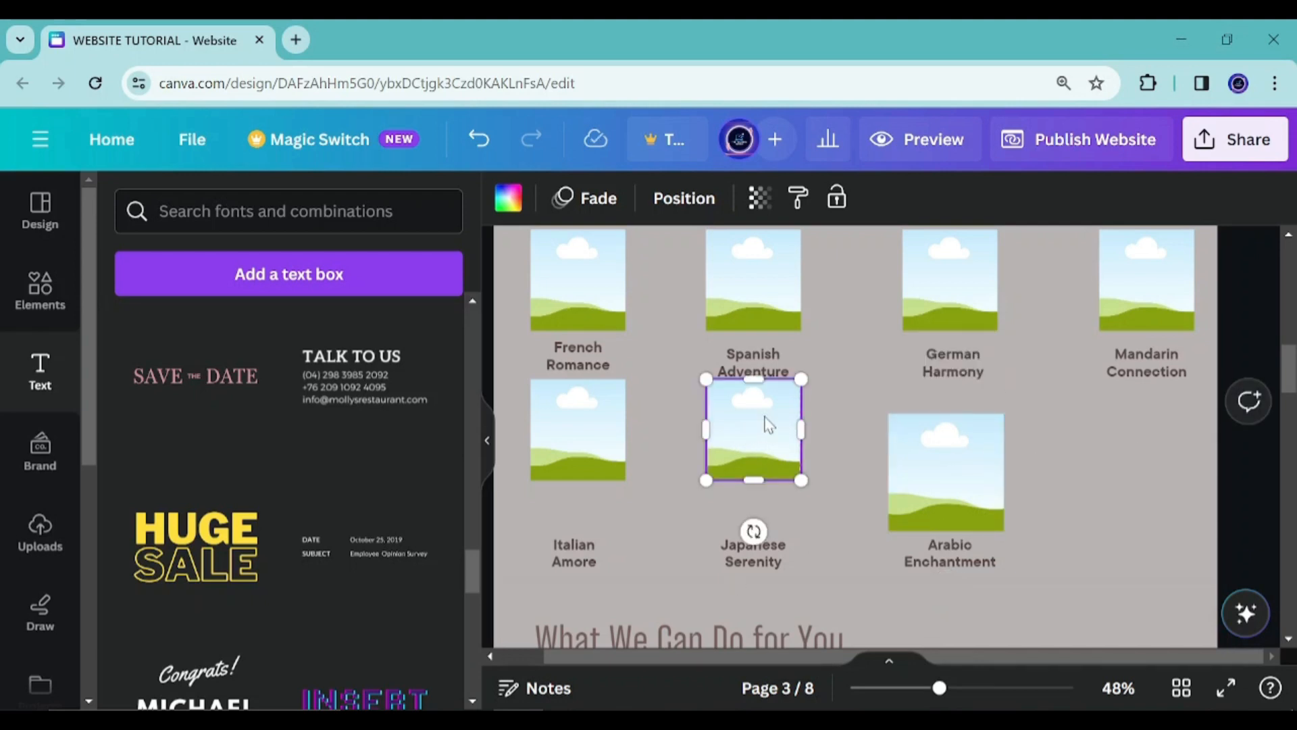
pyautogui.press('Delete')
pyautogui.click(1142, 294)
pyautogui.press('Delete')
pyautogui.click(939, 302)
pyautogui.press('Delete')
pyautogui.click(742, 298)
pyautogui.press('Delete')
pyautogui.click(585, 295)
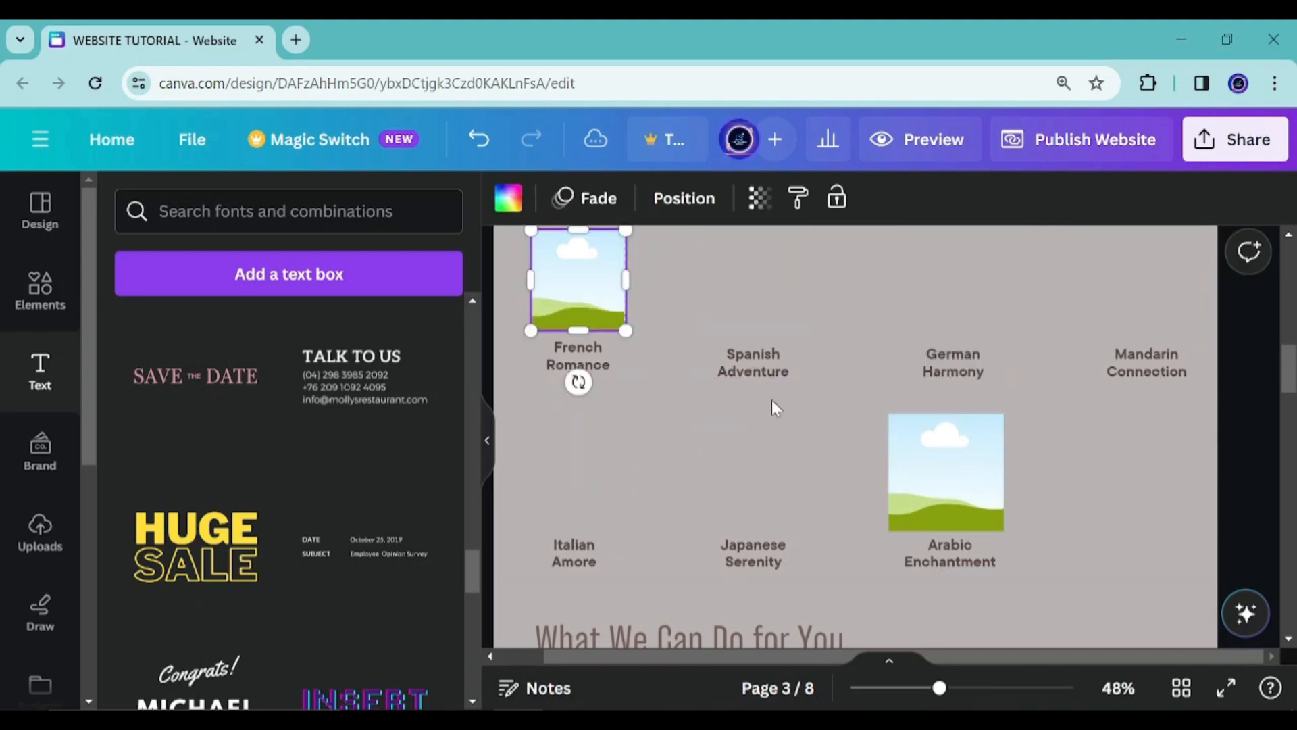
pyautogui.press('Delete')
# Paste copies of the enlarged frame above the Japanese Serenity, Italian Amore and Mandarin Connection labels
pyautogui.click(964, 418)
pyautogui.hotkey('ctrl', 'v')
pyautogui.moveTo(946, 483); pyautogui.dragTo(748, 477)
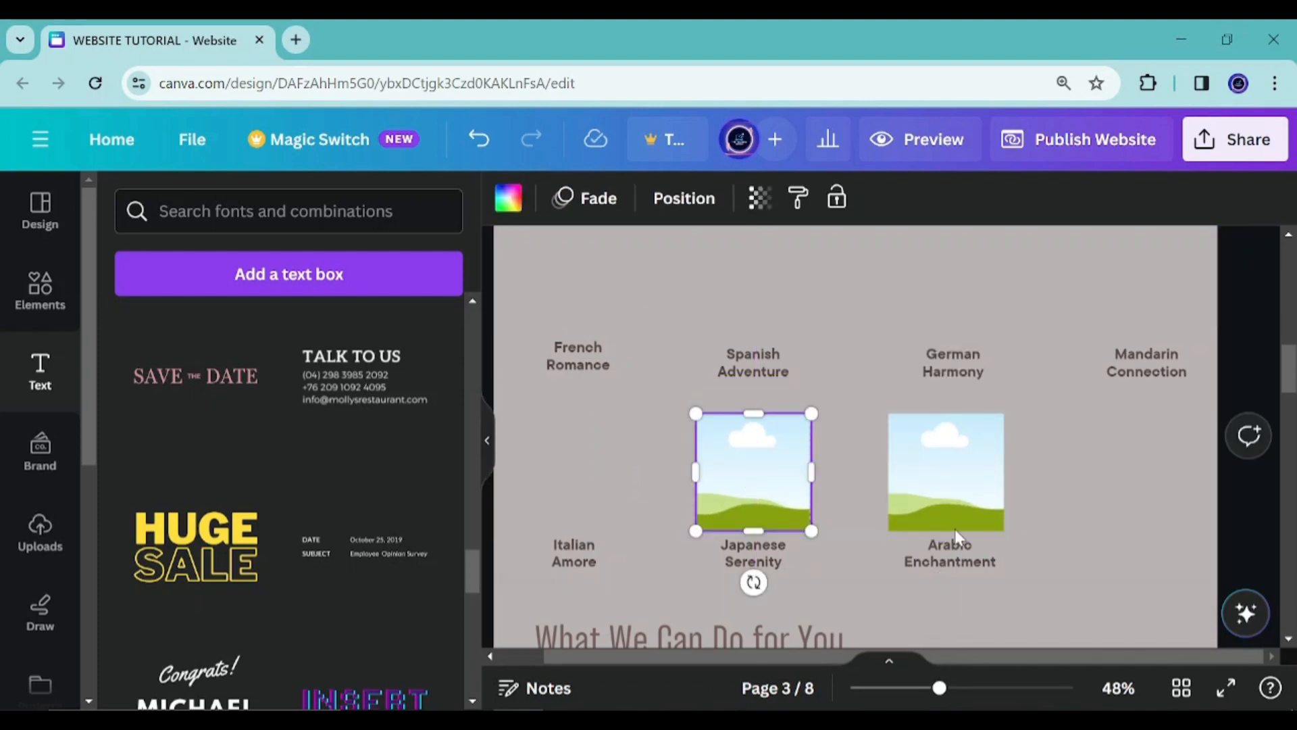
pyautogui.hotkey('ctrl', 'v')
pyautogui.moveTo(863, 470); pyautogui.dragTo(565, 476)
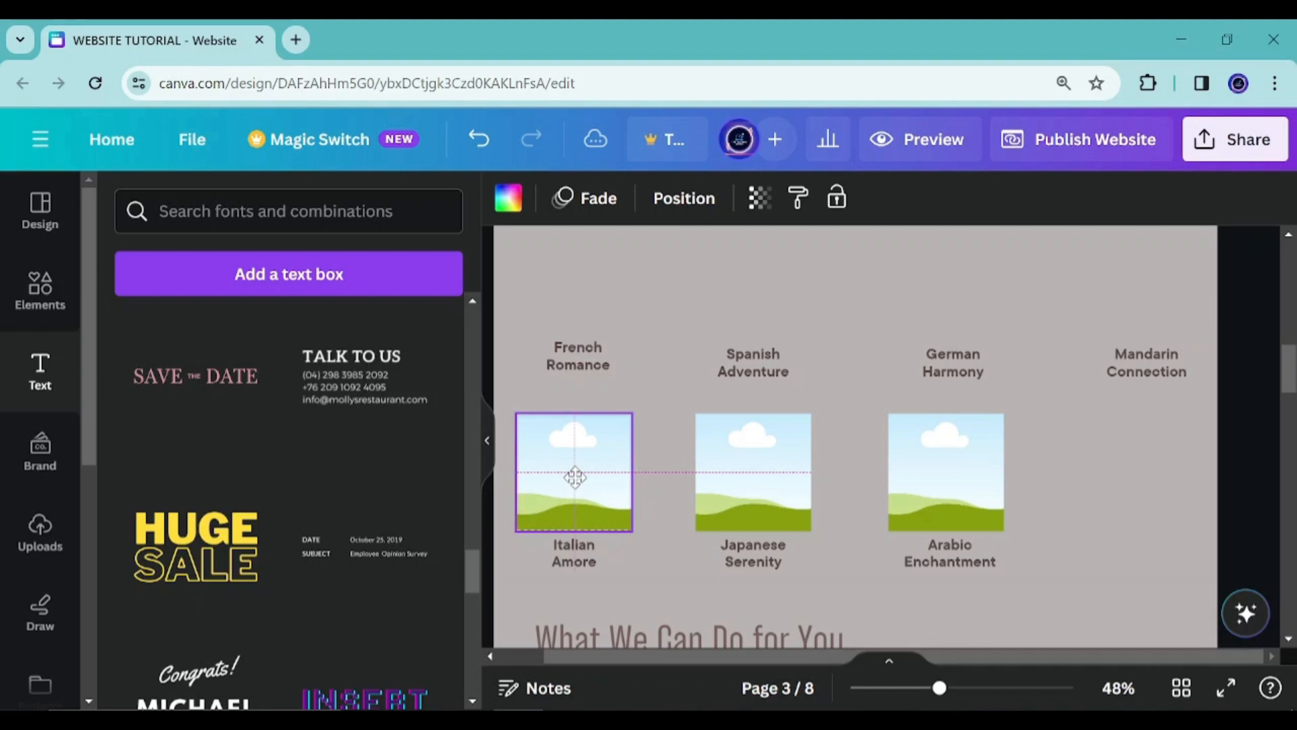
pyautogui.hotkey('ctrl', 'v')
pyautogui.moveTo(971, 492); pyautogui.dragTo(1149, 275)
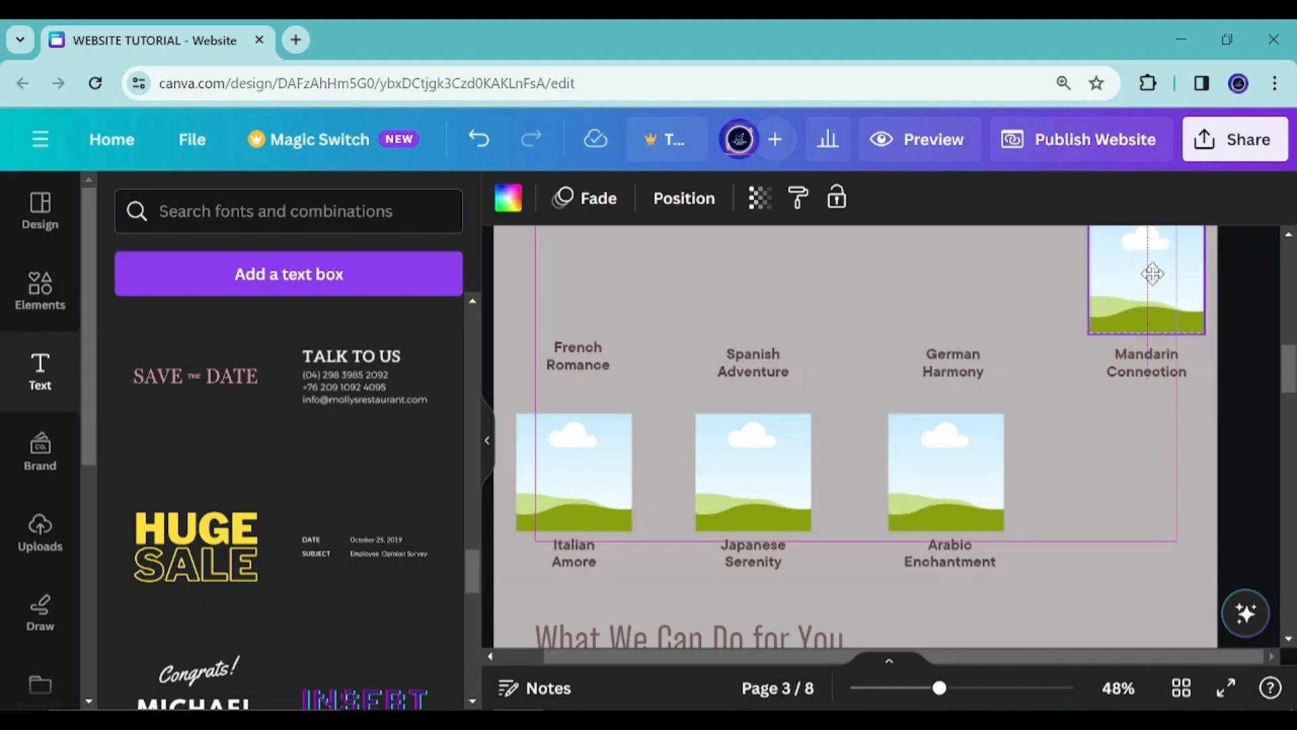
# Place further copies of the enlarged frame above the German Harmony, Spanish Adventure and French Romance labels
pyautogui.scroll(3, 1145, 481)
pyautogui.hotkey('ctrl', 'v')
pyautogui.scroll(-2, 896, 491)
pyautogui.moveTo(973, 560); pyautogui.dragTo(940, 345)
pyautogui.hotkey('ctrl', 'd')
pyautogui.moveTo(942, 597); pyautogui.dragTo(745, 401)
pyautogui.hotkey('ctrl', 'd')
pyautogui.moveTo(946, 574); pyautogui.dragTo(550, 376)
pyautogui.scroll(-5, 743, 503)
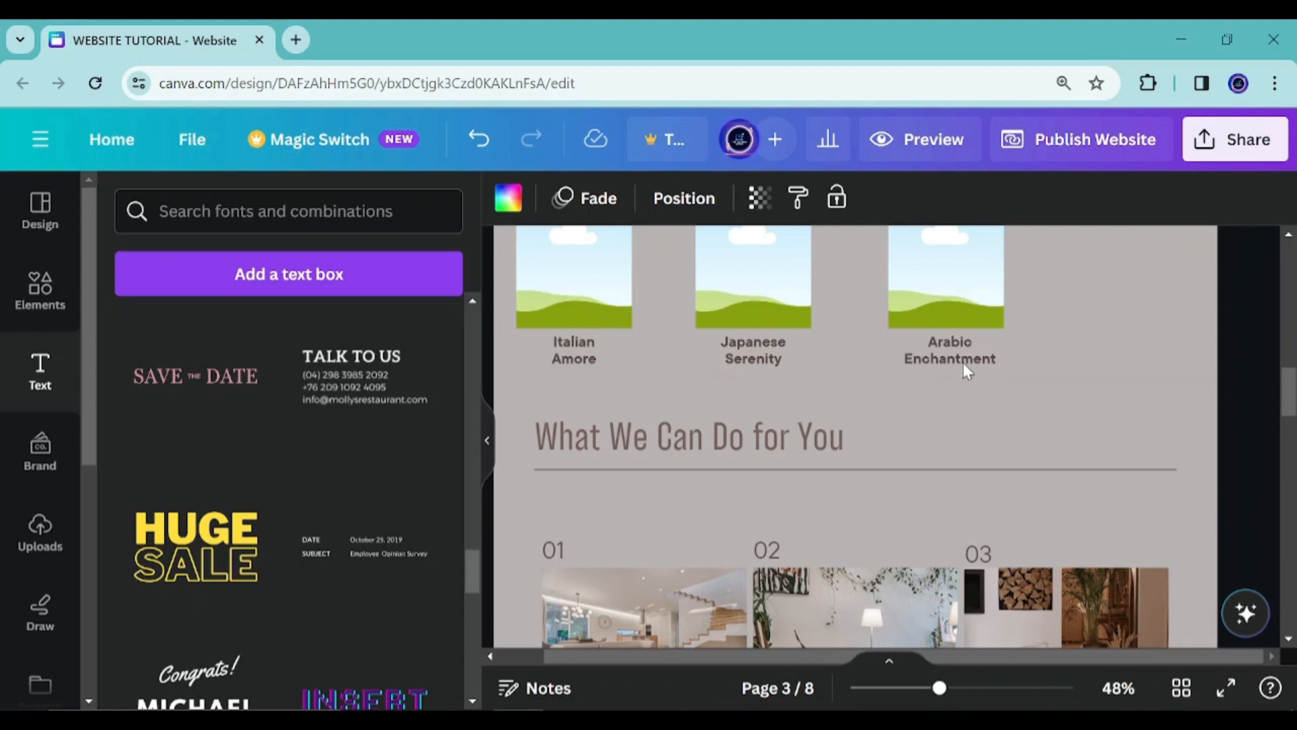
# Nudge the Japanese Serenity and Italian Amore labels down to align with the Arabic Enchantment label
pyautogui.click(963, 362)
pyautogui.moveTo(969, 423); pyautogui.dragTo(970, 423)
pyautogui.click(773, 360)
pyautogui.press('Down')
pyautogui.press('Down')
pyautogui.press('Down')
pyautogui.press('Down')
pyautogui.press('Down')
pyautogui.press('Down')
pyautogui.press('Down')
pyautogui.press('Down')
pyautogui.press('Down')
pyautogui.press('Down')
pyautogui.press('Down')
pyautogui.press('Down')
pyautogui.press('Down')
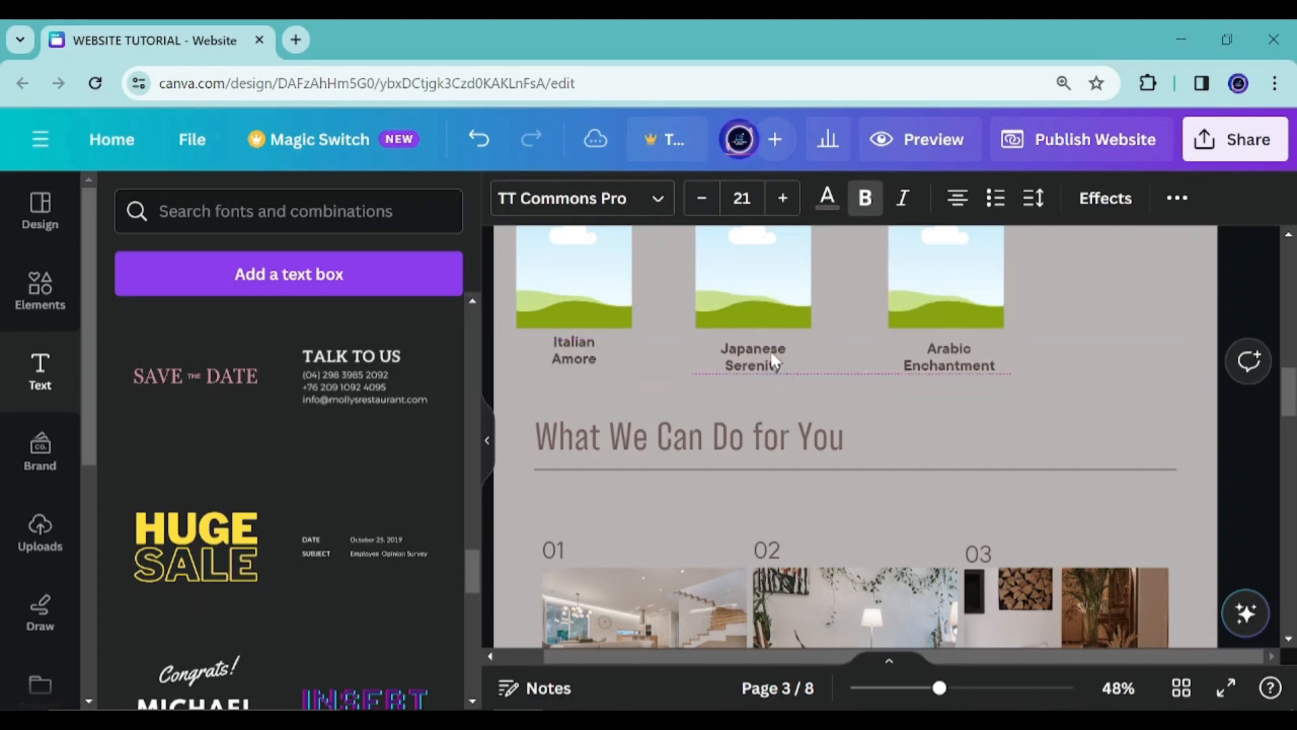
pyautogui.click(580, 364)
pyautogui.press('Down')
pyautogui.press('Down')
pyautogui.press('Down')
pyautogui.press('Down')
pyautogui.press('Down')
pyautogui.press('Down')
pyautogui.press('Down')
pyautogui.press('Down')
pyautogui.press('Down')
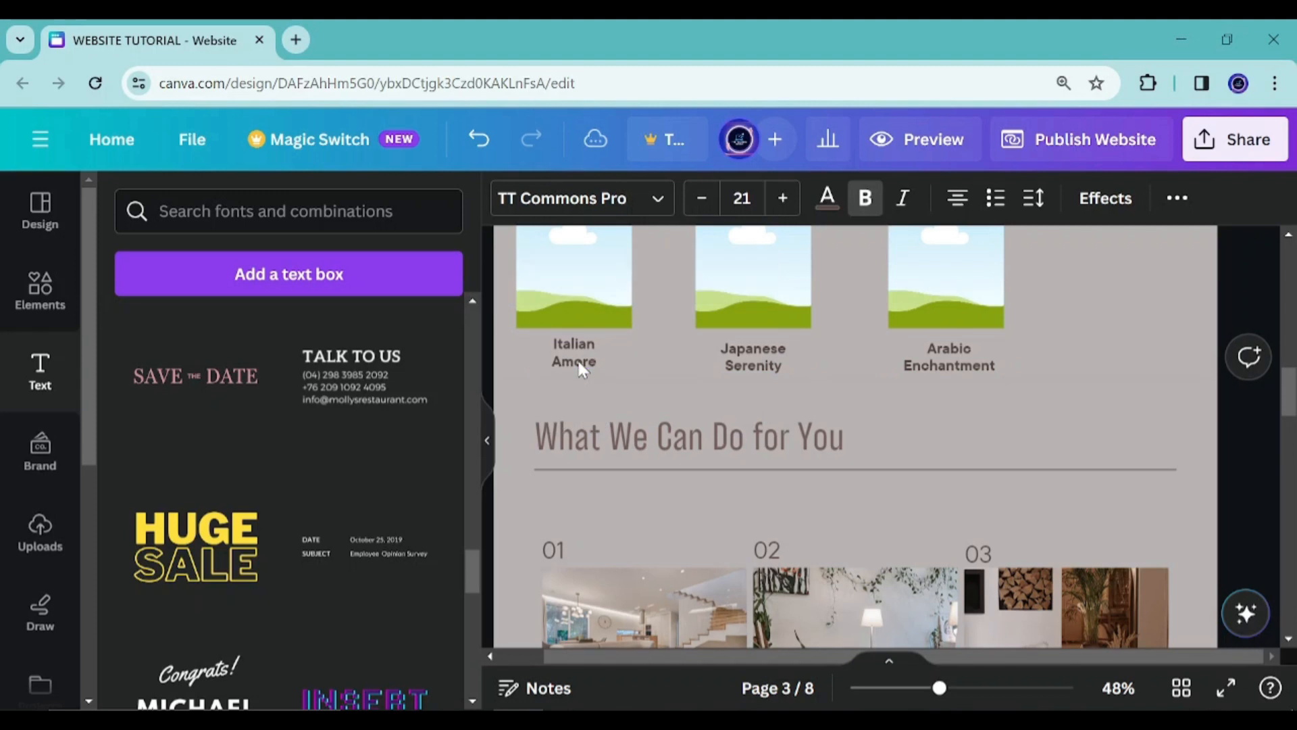
# Nudge the three second-row frames down slightly above their labels
pyautogui.press('Down')
pyautogui.press('Down')
pyautogui.press('Down')
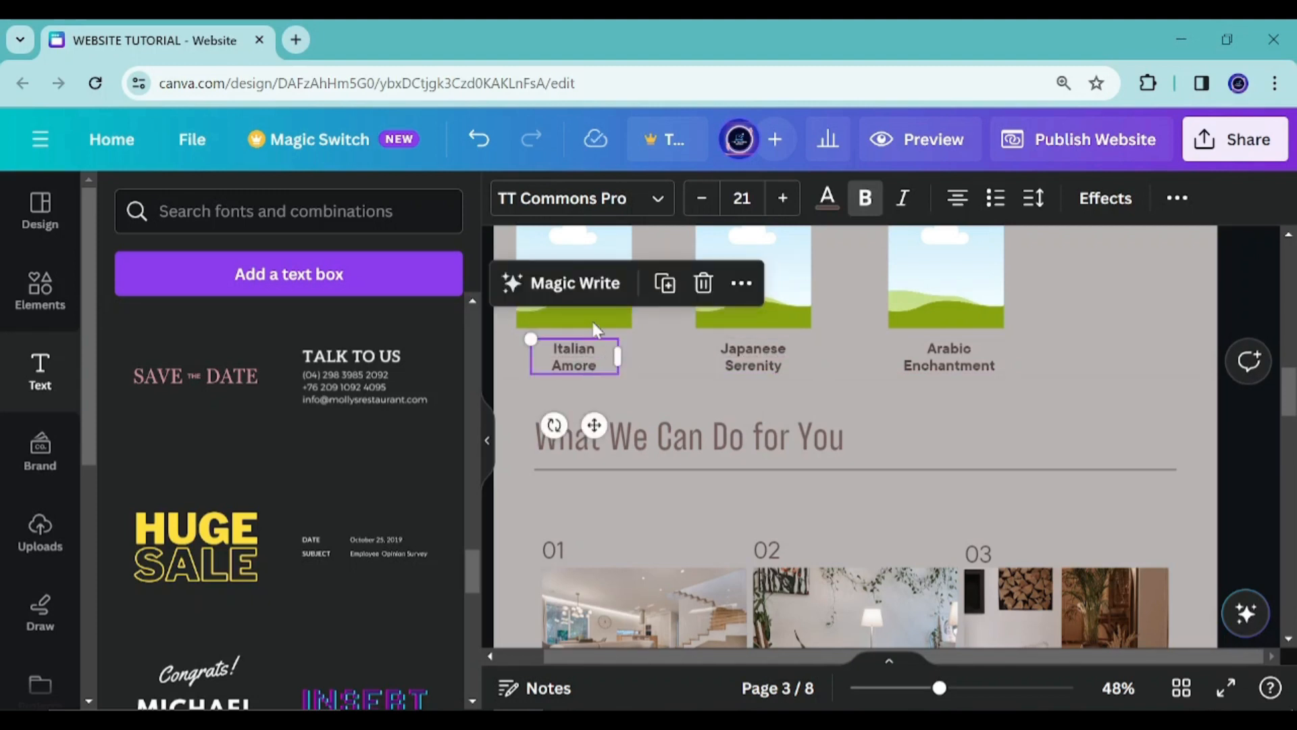
pyautogui.click(591, 319)
pyautogui.scroll(3, 595, 323)
pyautogui.press('Down')
pyautogui.press('Down')
pyautogui.press('Down')
pyautogui.press('Down')
pyautogui.press('Down')
pyautogui.press('Down')
pyautogui.press('Down')
pyautogui.press('Down')
pyautogui.press('Down')
pyautogui.press('Down')
pyautogui.press('Down')
pyautogui.press('Down')
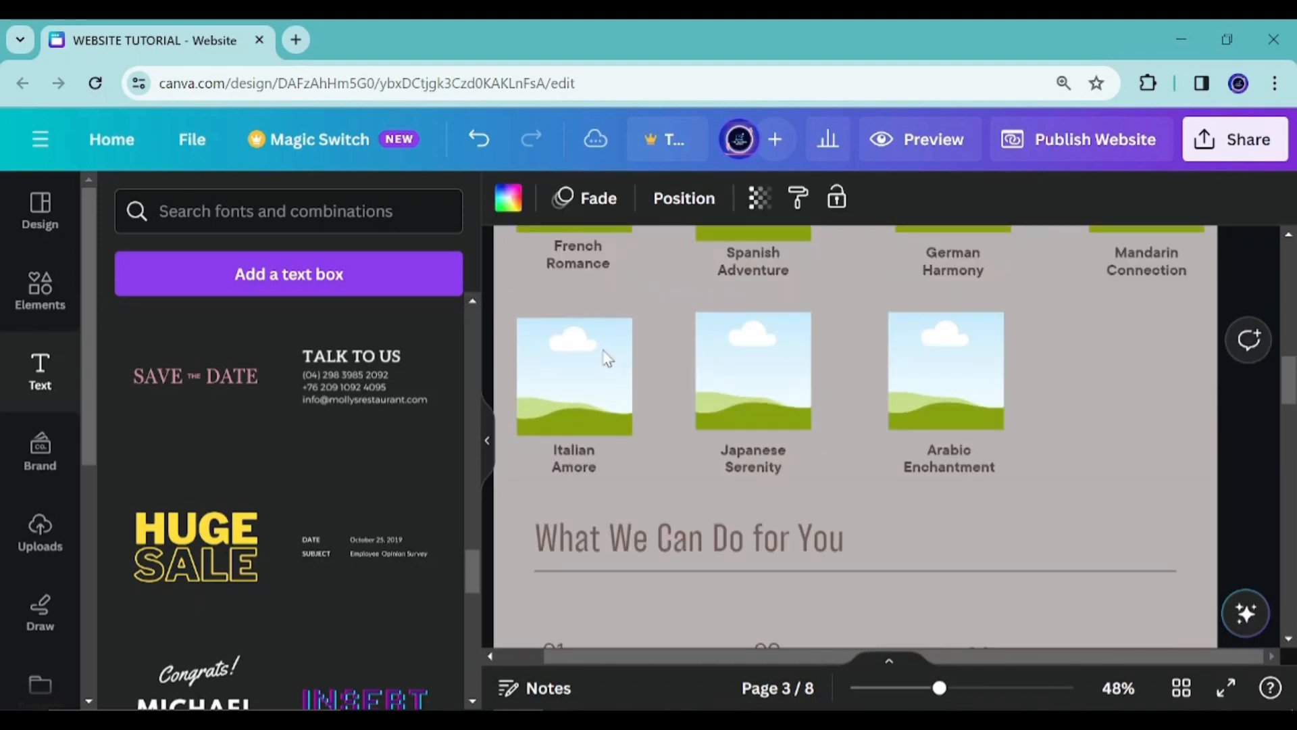
pyautogui.click(792, 362)
pyautogui.press('Down')
pyautogui.press('Down')
pyautogui.press('Down')
pyautogui.press('Down')
pyautogui.press('Down')
pyautogui.press('Down')
pyautogui.press('Down')
pyautogui.press('Down')
pyautogui.press('Down')
pyautogui.press('Down')
pyautogui.press('Down')
pyautogui.press('Down')
pyautogui.click(952, 378)
pyautogui.press('Down')
pyautogui.press('Down')
pyautogui.press('Down')
pyautogui.press('Down')
pyautogui.press('Down')
pyautogui.press('Down')
pyautogui.press('Down')
pyautogui.press('Down')
pyautogui.press('Down')
pyautogui.press('Down')
pyautogui.press('Down')
pyautogui.press('Down')
pyautogui.scroll(5, 1022, 385)
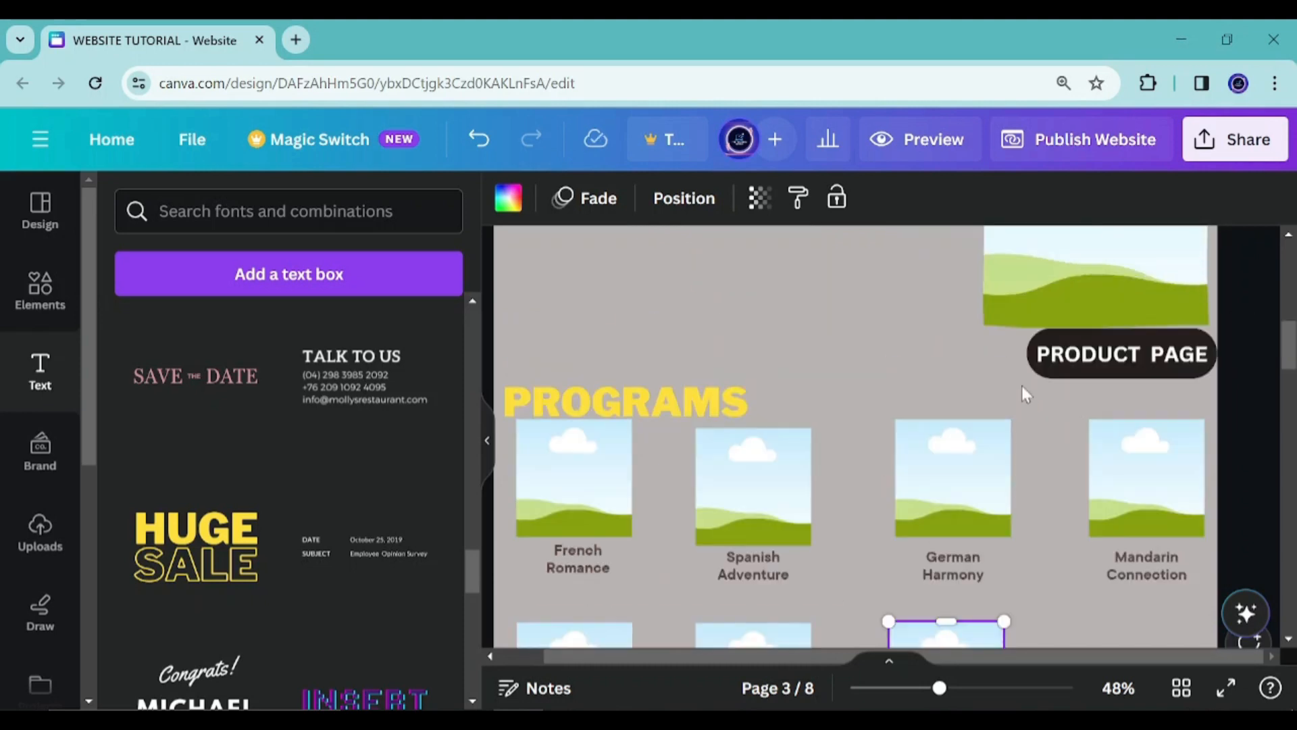
# Move the Mandarin Connection label and its frame lower and slightly left
pyautogui.scroll(-3, 1115, 365)
pyautogui.moveTo(1148, 365); pyautogui.dragTo(1120, 446)
pyautogui.click(1142, 271)
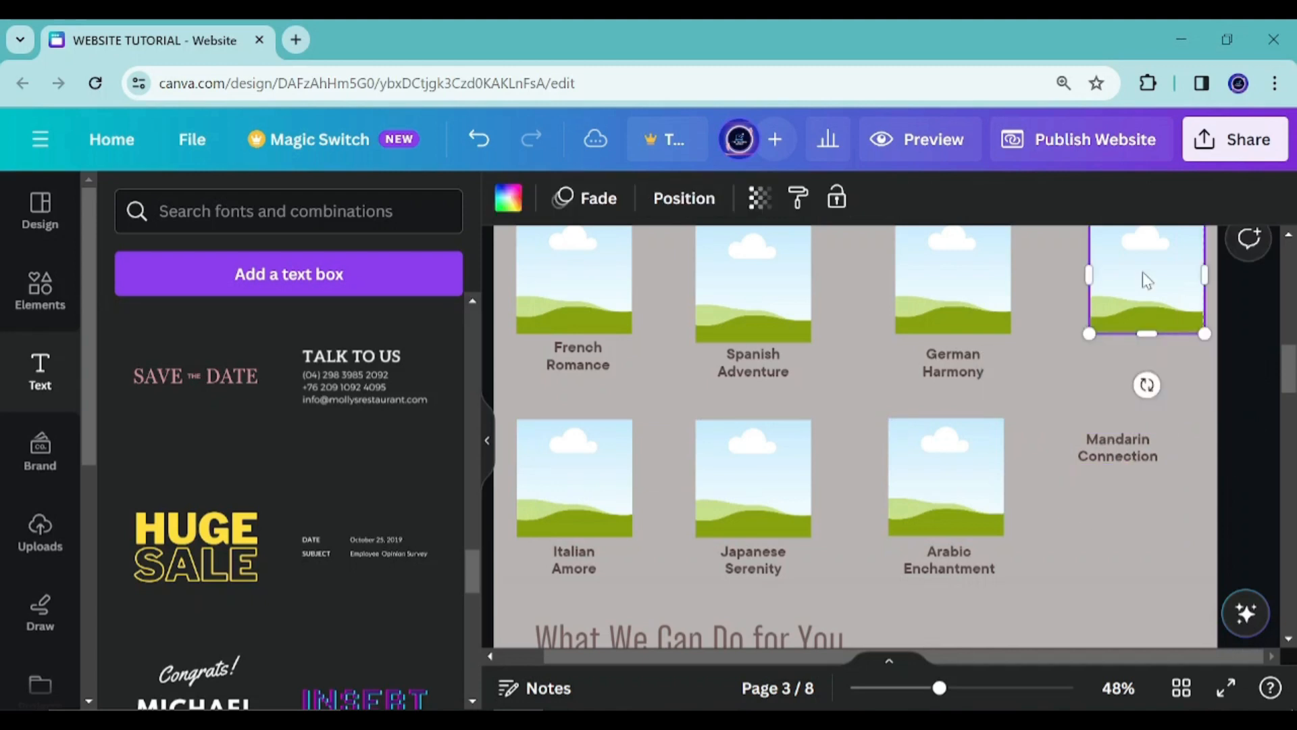
pyautogui.moveTo(1142, 272); pyautogui.dragTo(1116, 358)
# Nudge the German Harmony label down and slightly left under its frame
pyautogui.click(944, 365)
pyautogui.moveTo(943, 368); pyautogui.dragTo(1004, 411)
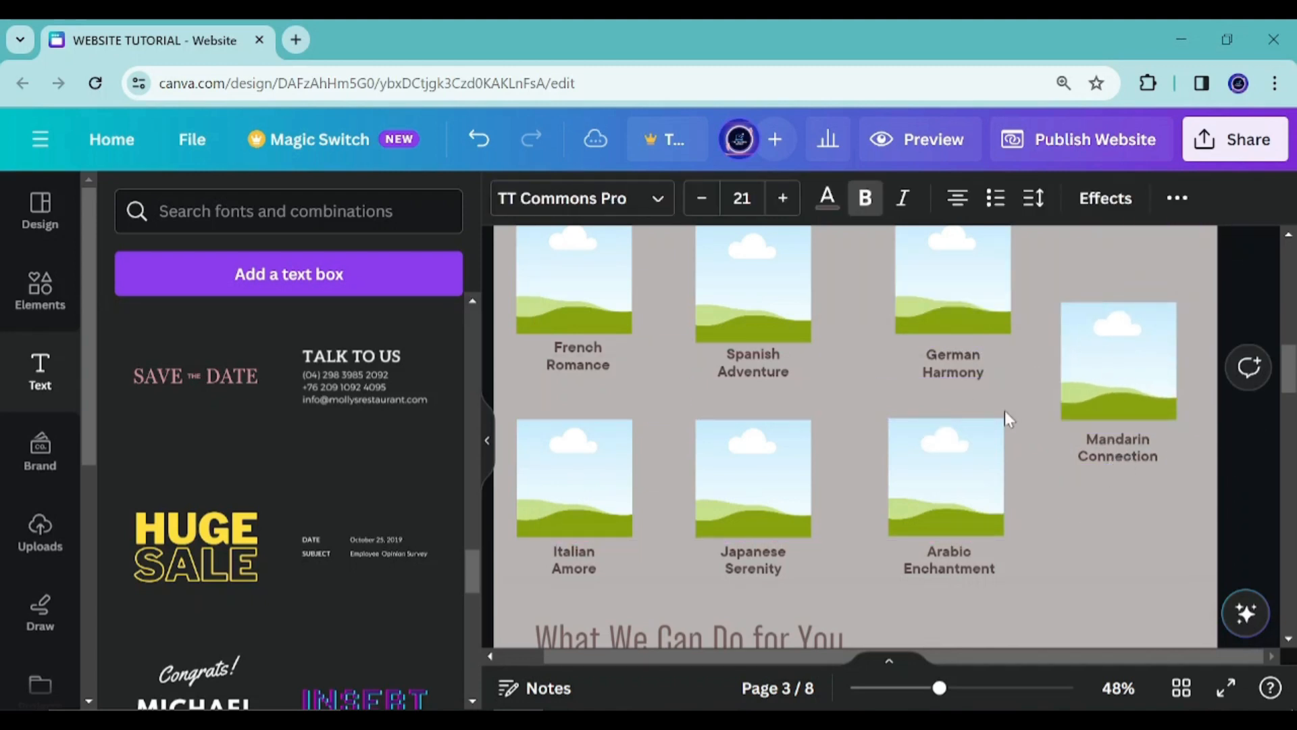
pyautogui.press('Down')
pyautogui.press('Down')
pyautogui.press('Down')
pyautogui.press('Down')
pyautogui.press('Down')
pyautogui.press('Down')
pyautogui.press('Down')
pyautogui.press('Down')
pyautogui.press('Down')
pyautogui.press('Down')
pyautogui.press('Down')
pyautogui.press('Down')
pyautogui.press('Down')
pyautogui.press('Down')
pyautogui.press('Down')
pyautogui.press('Down')
pyautogui.press('Down')
pyautogui.press('Down')
pyautogui.press('Down')
pyautogui.press('Down')
pyautogui.press('Left')
pyautogui.press('Left')
pyautogui.press('Left')
pyautogui.press('Left')
pyautogui.press('Left')
pyautogui.press('Left')
pyautogui.press('Left')
pyautogui.press('Left')
pyautogui.press('Left')
pyautogui.press('Left')
pyautogui.press('Left')
pyautogui.press('Left')
pyautogui.press('Left')
pyautogui.press('Left')
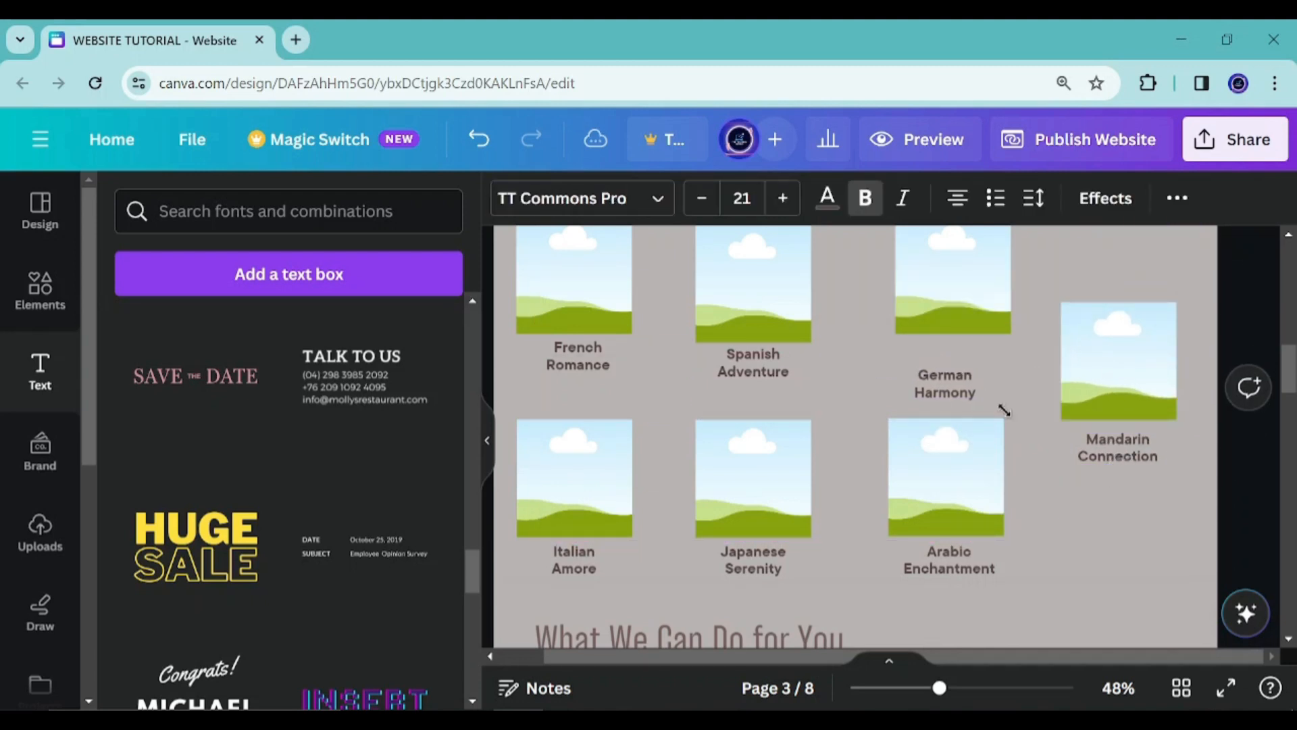
# Nudge the Spanish Adventure and French Romance labels down under their frames
pyautogui.click(769, 366)
pyautogui.press('Down')
pyautogui.press('Down')
pyautogui.press('Down')
pyautogui.press('Down')
pyautogui.press('Down')
pyautogui.press('Down')
pyautogui.press('Down')
pyautogui.press('Down')
pyautogui.press('Down')
pyautogui.press('Down')
pyautogui.press('Down')
pyautogui.press('Down')
pyautogui.press('Down')
pyautogui.press('Down')
pyautogui.press('Down')
pyautogui.press('Down')
pyautogui.press('Down')
pyautogui.press('Down')
pyautogui.press('Down')
pyautogui.press('Down')
pyautogui.press('Left')
pyautogui.press('Left')
pyautogui.press('Left')
pyautogui.press('Right')
pyautogui.press('Right')
pyautogui.press('Right')
pyautogui.click(585, 369)
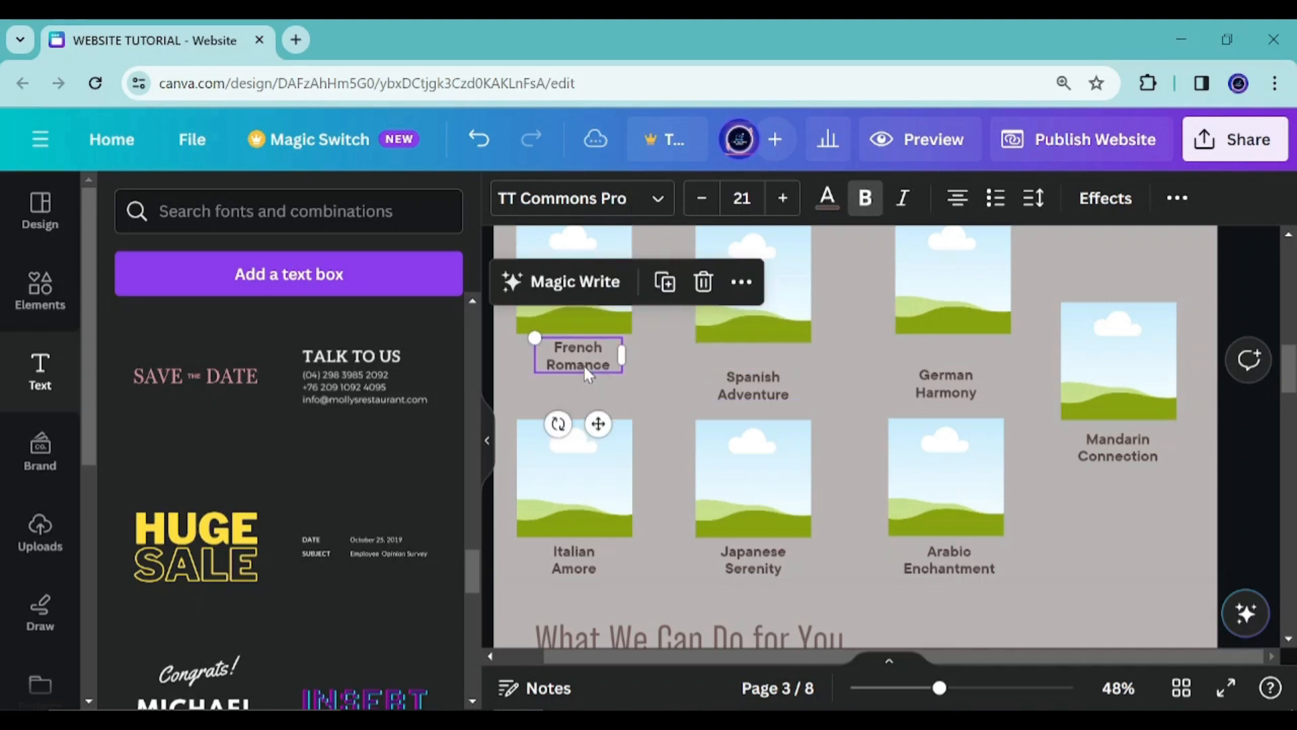
pyautogui.press('Down')
pyautogui.press('Down')
pyautogui.press('Down')
pyautogui.press('Down')
pyautogui.press('Down')
pyautogui.press('Down')
pyautogui.press('Down')
pyautogui.press('Down')
pyautogui.press('Down')
pyautogui.press('Down')
pyautogui.press('Down')
pyautogui.press('Down')
pyautogui.press('Down')
pyautogui.press('Down')
pyautogui.press('Down')
pyautogui.press('Down')
pyautogui.press('Down')
pyautogui.press('Down')
pyautogui.press('Down')
pyautogui.press('Down')
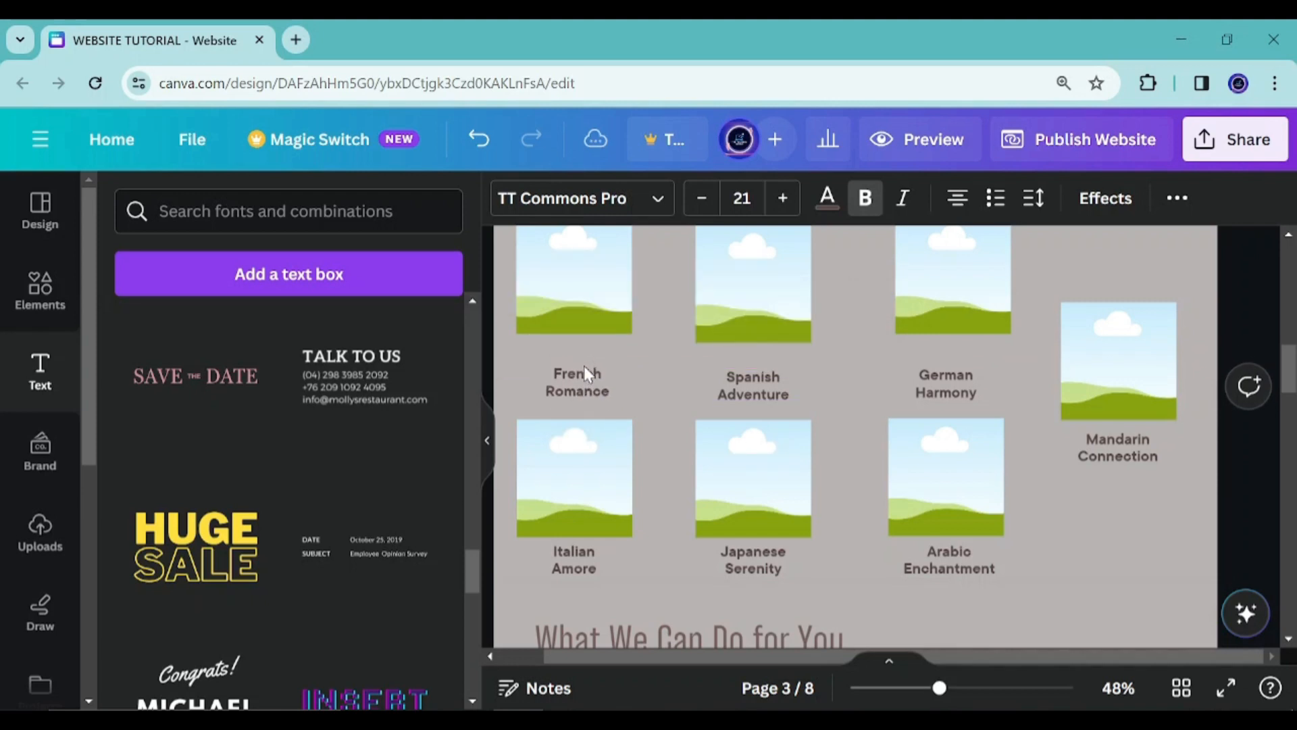
pyautogui.press('Down')
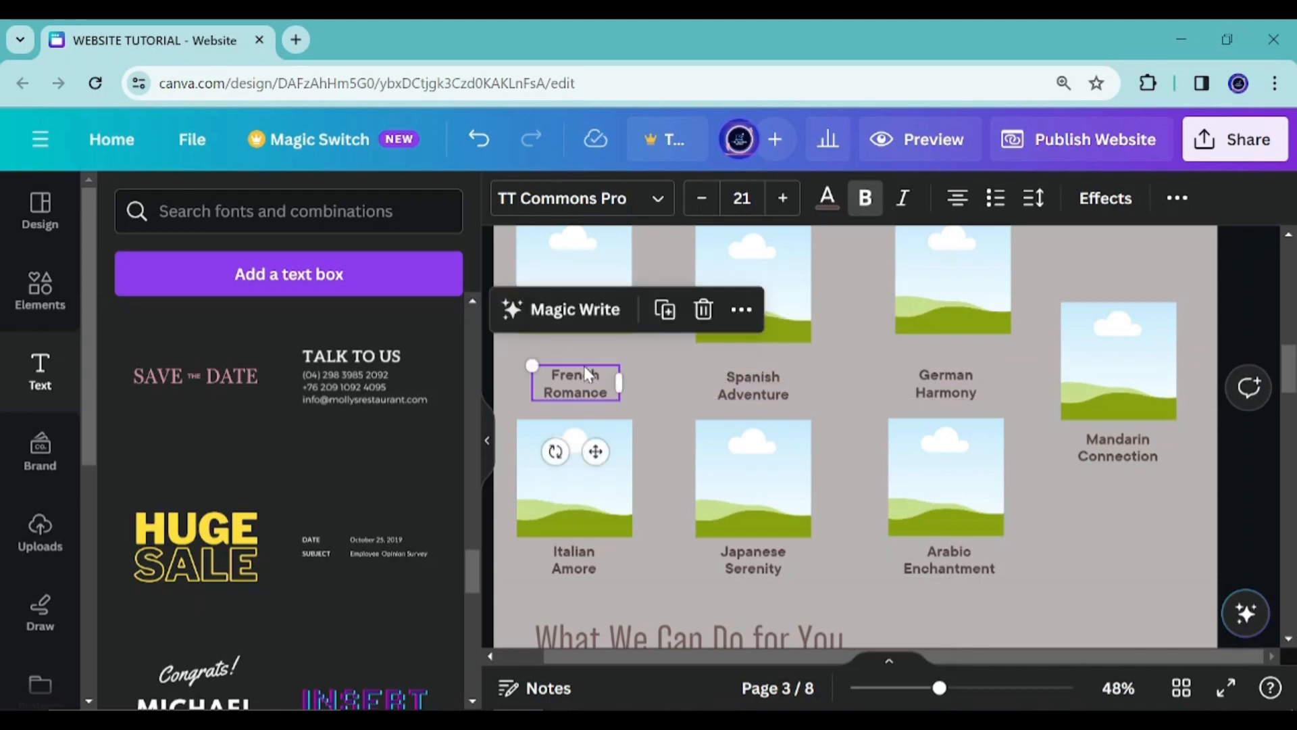
# Fine-tune the positions of the French Romance label and the German Harmony and Mandarin Connection frames
pyautogui.scroll(3, 584, 366)
pyautogui.click(592, 387)
pyautogui.moveTo(617, 409); pyautogui.dragTo(576, 388)
pyautogui.moveTo(752, 396); pyautogui.dragTo(755, 399)
pyautogui.moveTo(951, 371); pyautogui.dragTo(948, 389)
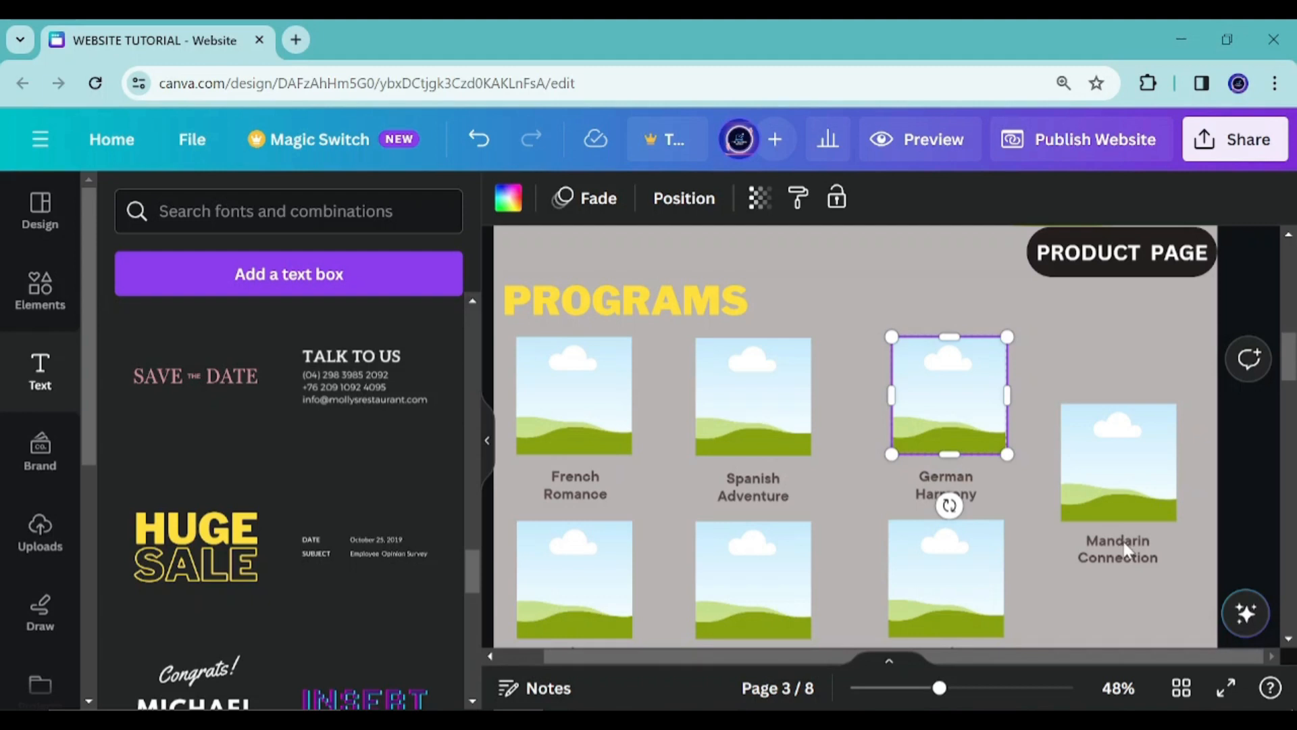
pyautogui.click(1122, 546)
pyautogui.scroll(-2, 1125, 540)
pyautogui.moveTo(1140, 413); pyautogui.dragTo(1140, 426)
pyautogui.scroll(1, 1127, 420)
pyautogui.moveTo(1115, 340); pyautogui.dragTo(1119, 357)
pyautogui.scroll(3, 799, 372)
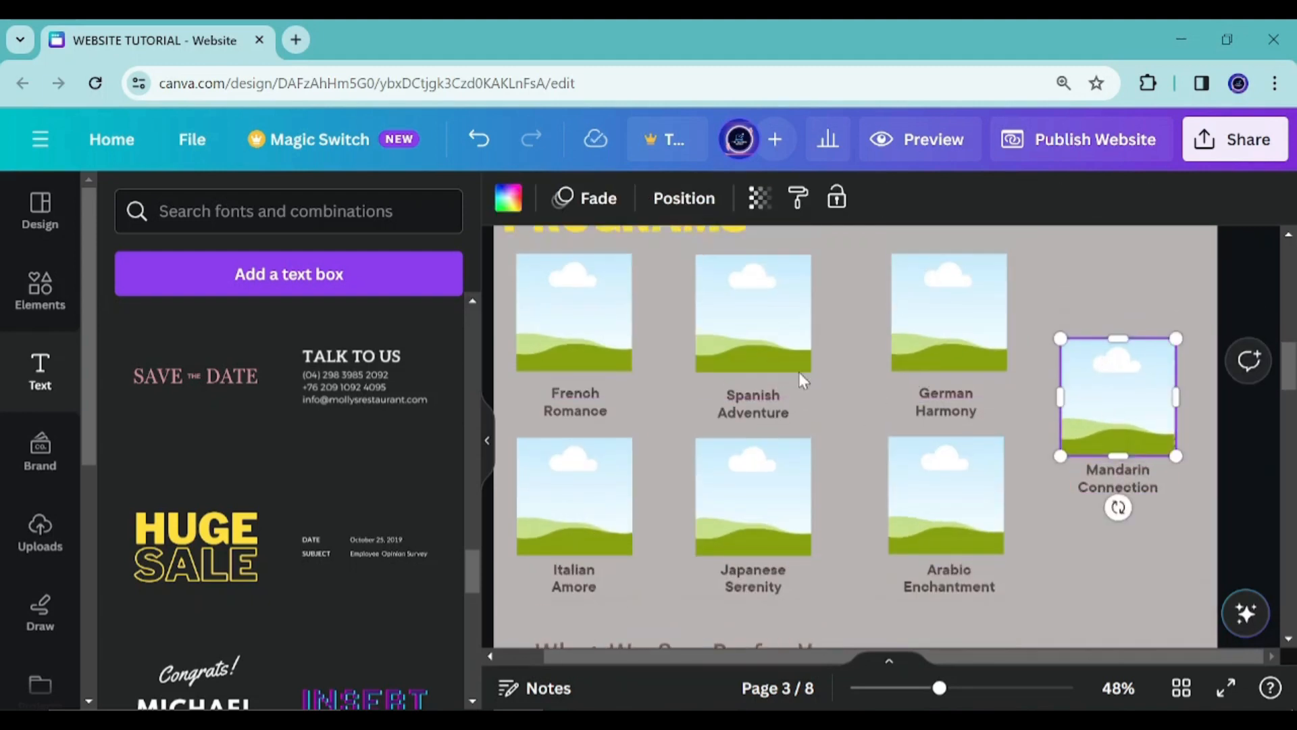
# Duplicate the PROGRAMS page
pyautogui.click(615, 310)
pyautogui.scroll(-3, 773, 402)
pyautogui.scroll(-2, 773, 401)
pyautogui.scroll(3, 763, 451)
pyautogui.scroll(-3, 765, 450)
pyautogui.scroll(3, 768, 436)
pyautogui.click(1198, 392)
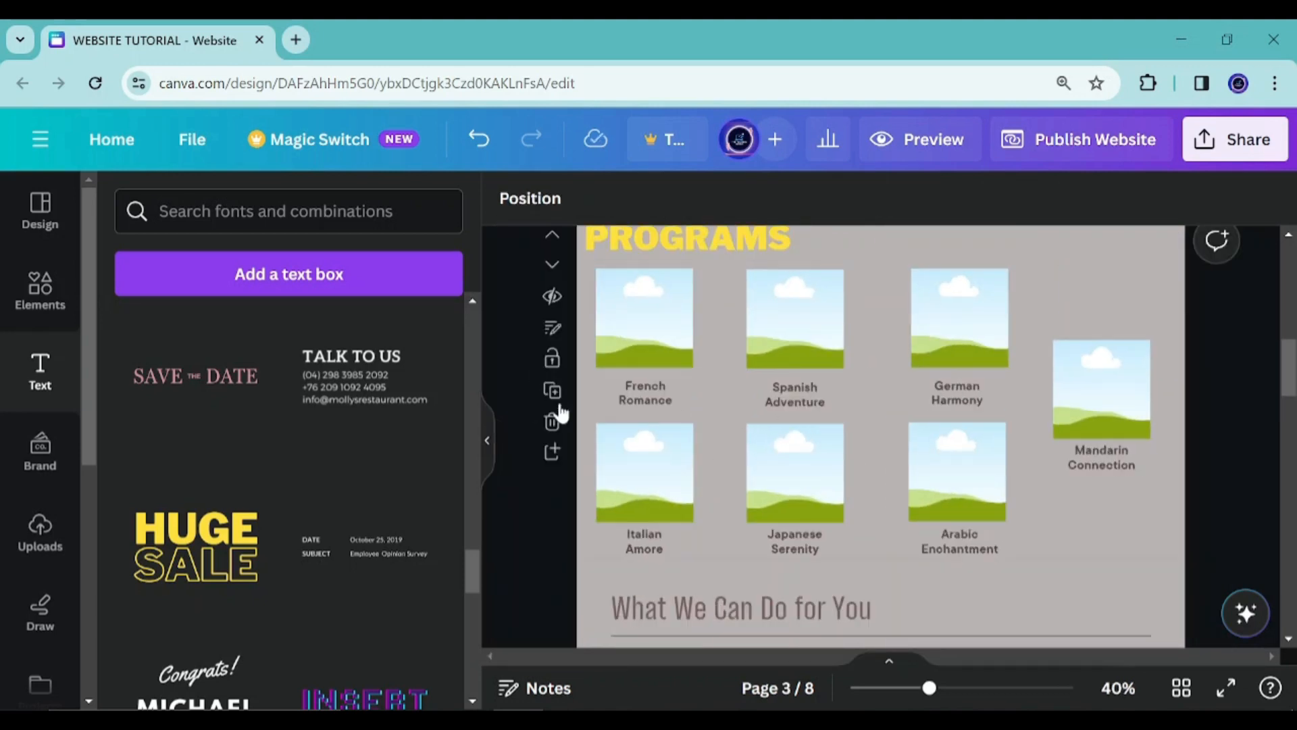
pyautogui.click(552, 390)
# Change the duplicated page's heading from PROGRAMS to WORKSHOP
pyautogui.doubleClick(711, 240)
pyautogui.write('WP=')
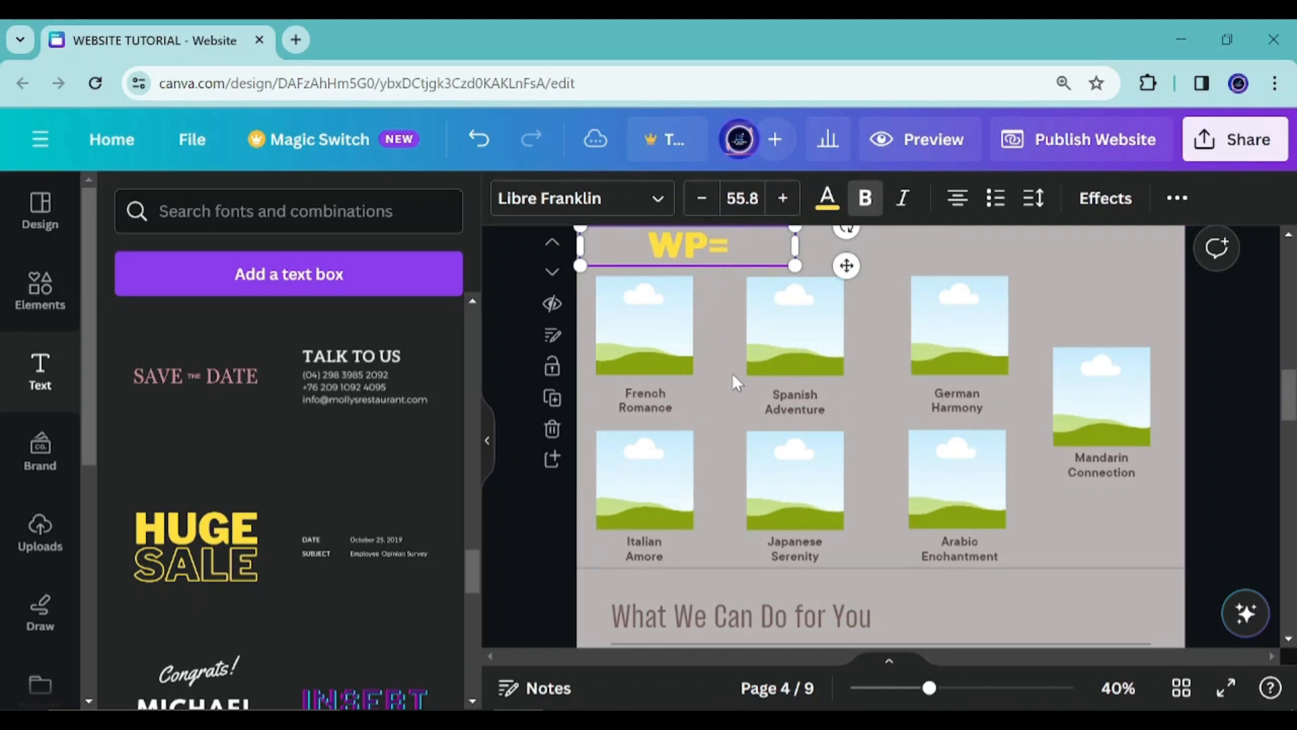
pyautogui.press('BackSpace')
pyautogui.press('BackSpace')
pyautogui.write('ORKSHOP')
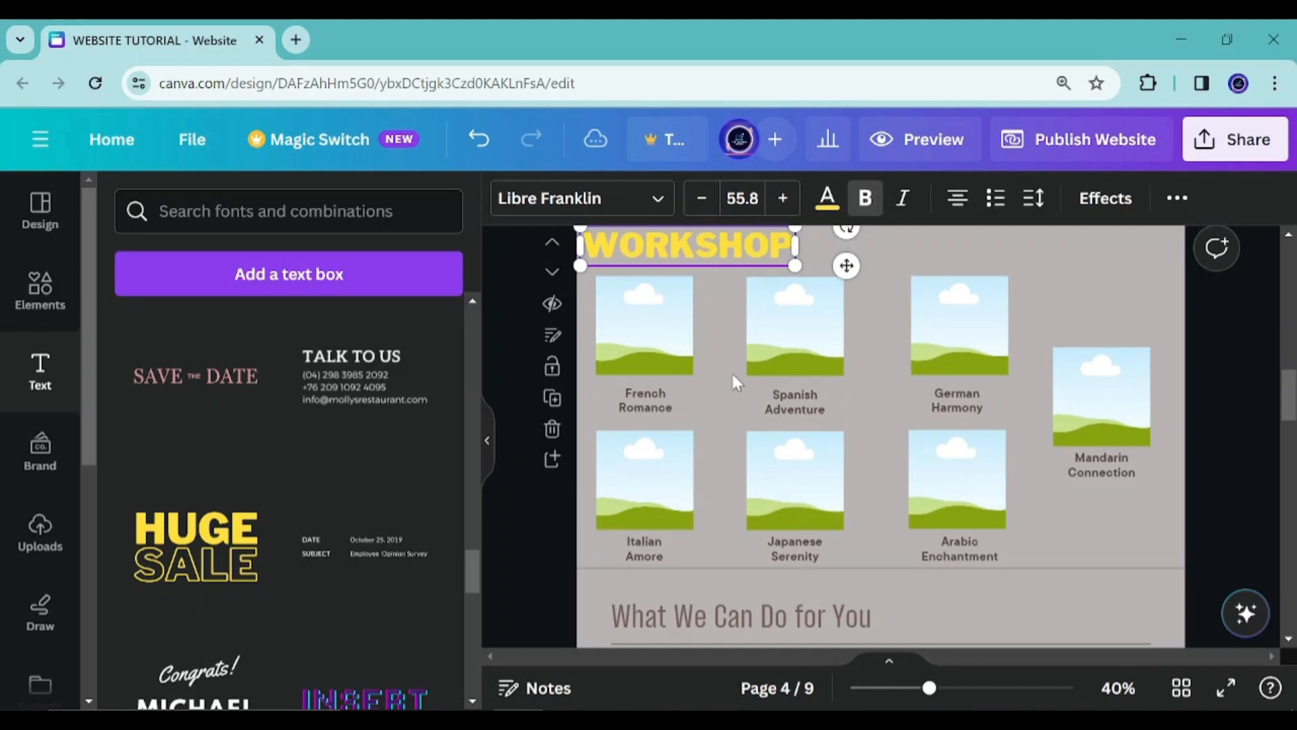
# Recolor the WORKSHOP heading with a brown photo color
pyautogui.hotkey('ctrl', 'a')
pyautogui.click(827, 197)
pyautogui.scroll(-3, 334, 468)
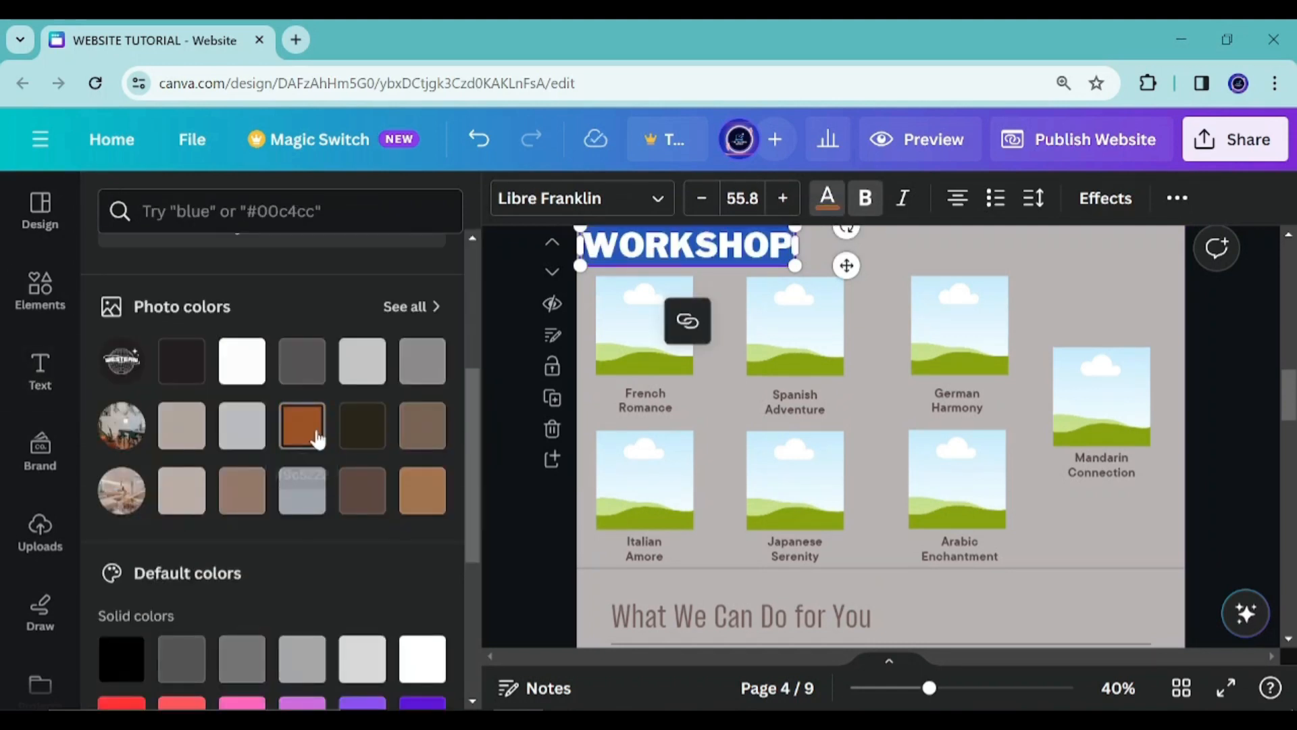
pyautogui.click(310, 429)
pyautogui.click(522, 431)
pyautogui.scroll(-2, 705, 351)
pyautogui.scroll(1, 704, 351)
pyautogui.scroll(3, 947, 471)
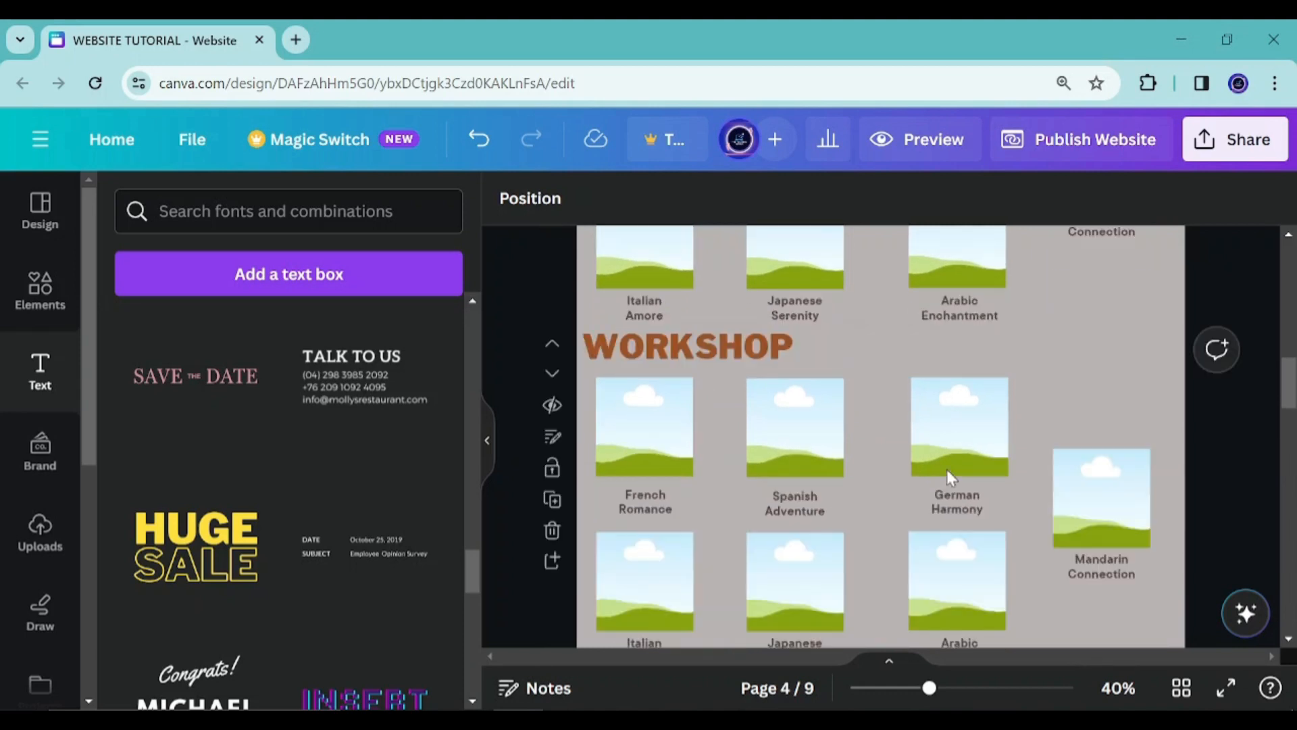
pyautogui.scroll(-2, 946, 471)
# Copy "Cultural Cuisine Experience" from the notes into the first WORKSHOP frame's label and adjust its box
pyautogui.click(671, 720)
pyautogui.scroll(-1, 861, 465)
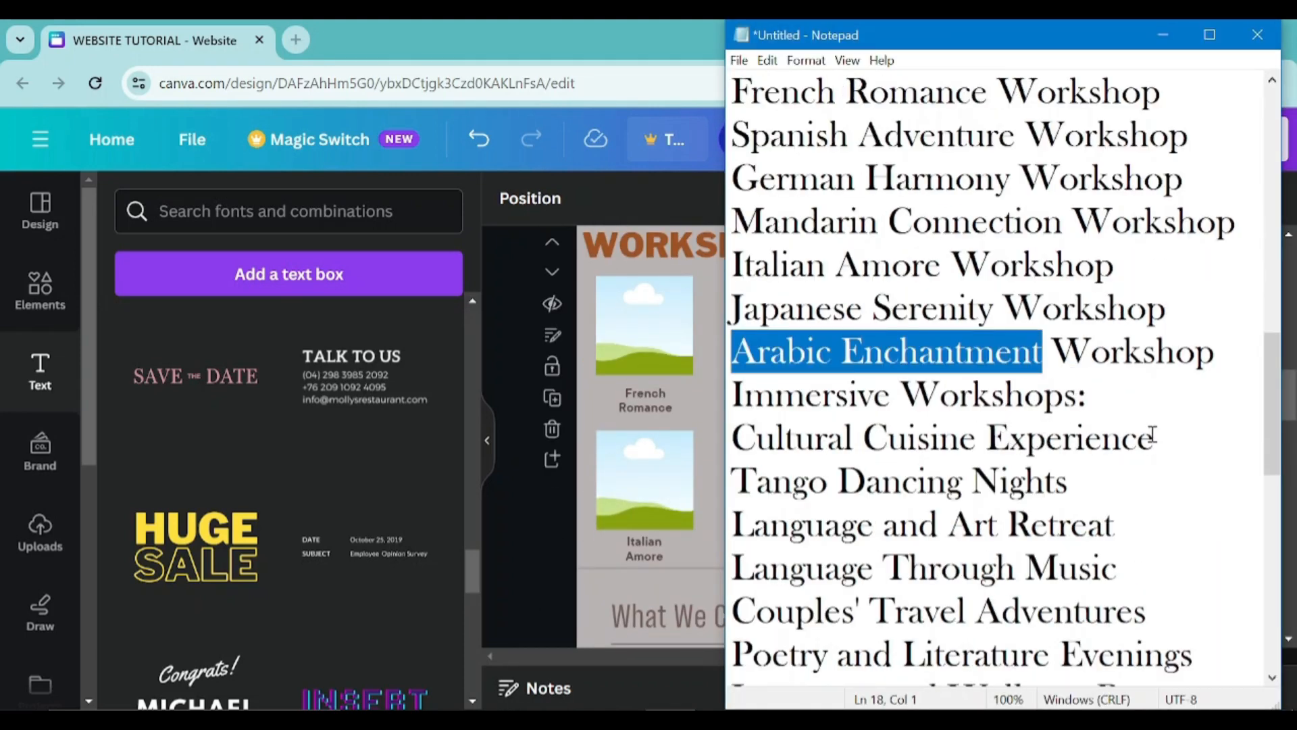
pyautogui.moveTo(1154, 434); pyautogui.dragTo(727, 442)
pyautogui.hotkey('ctrl', 'c')
pyautogui.click(645, 400)
pyautogui.doubleClick(645, 401)
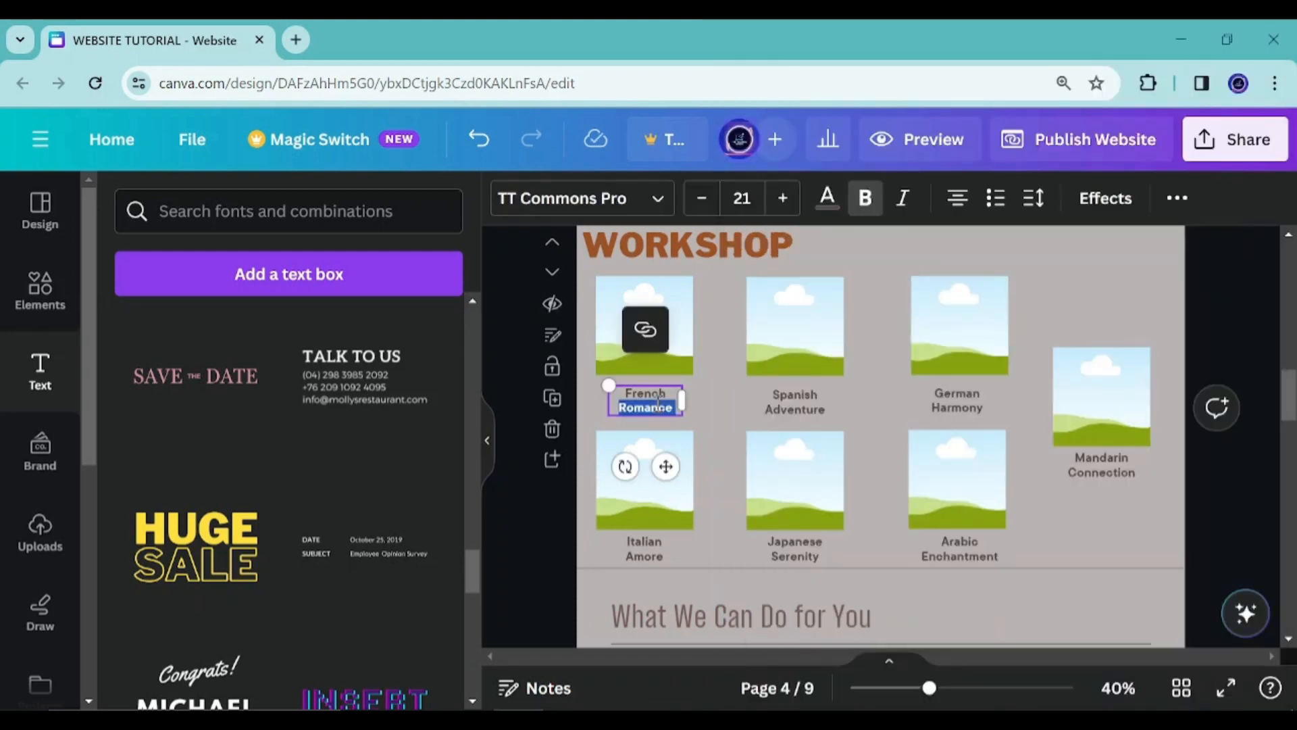
pyautogui.hotkey('ctrl', 'v')
pyautogui.click(733, 483)
pyautogui.moveTo(648, 407); pyautogui.dragTo(648, 404)
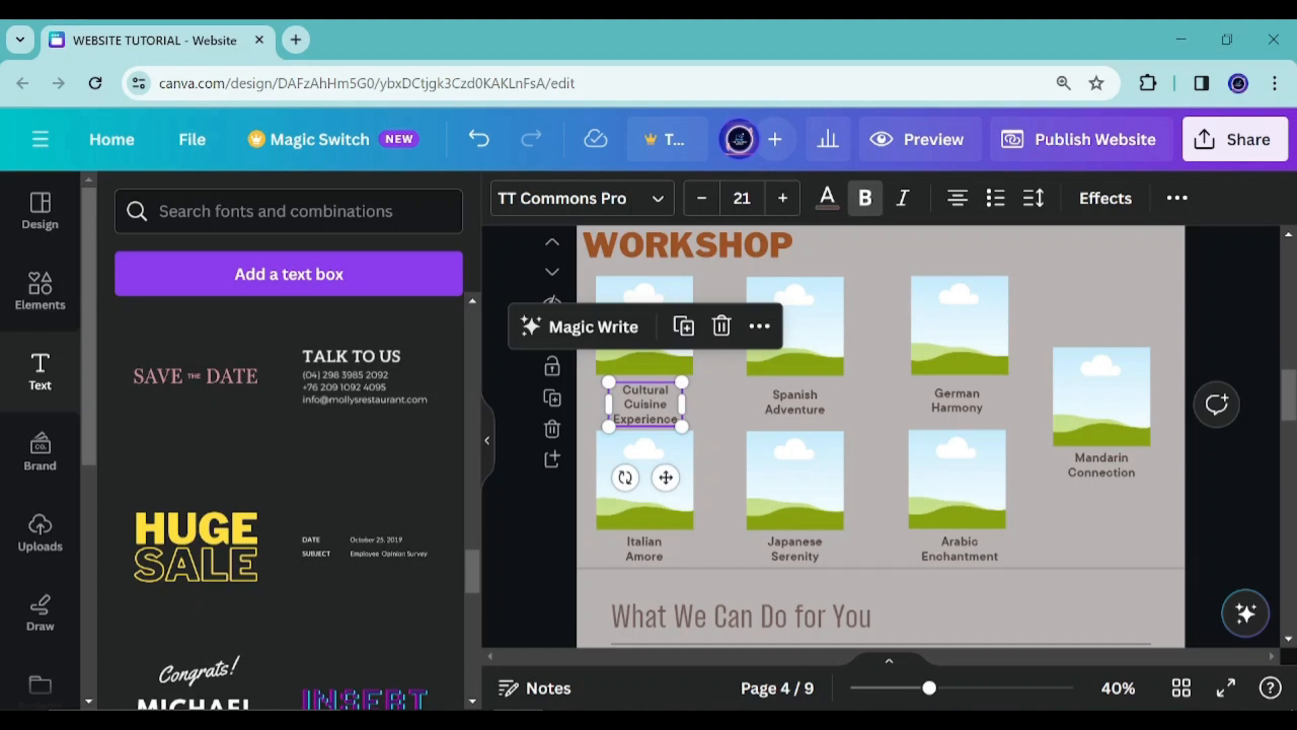
# Copy "Tango Dancing Nights" from the notes into the second WORKSHOP label
pyautogui.hotkey('alt', 'Tab')
pyautogui.click(1110, 483)
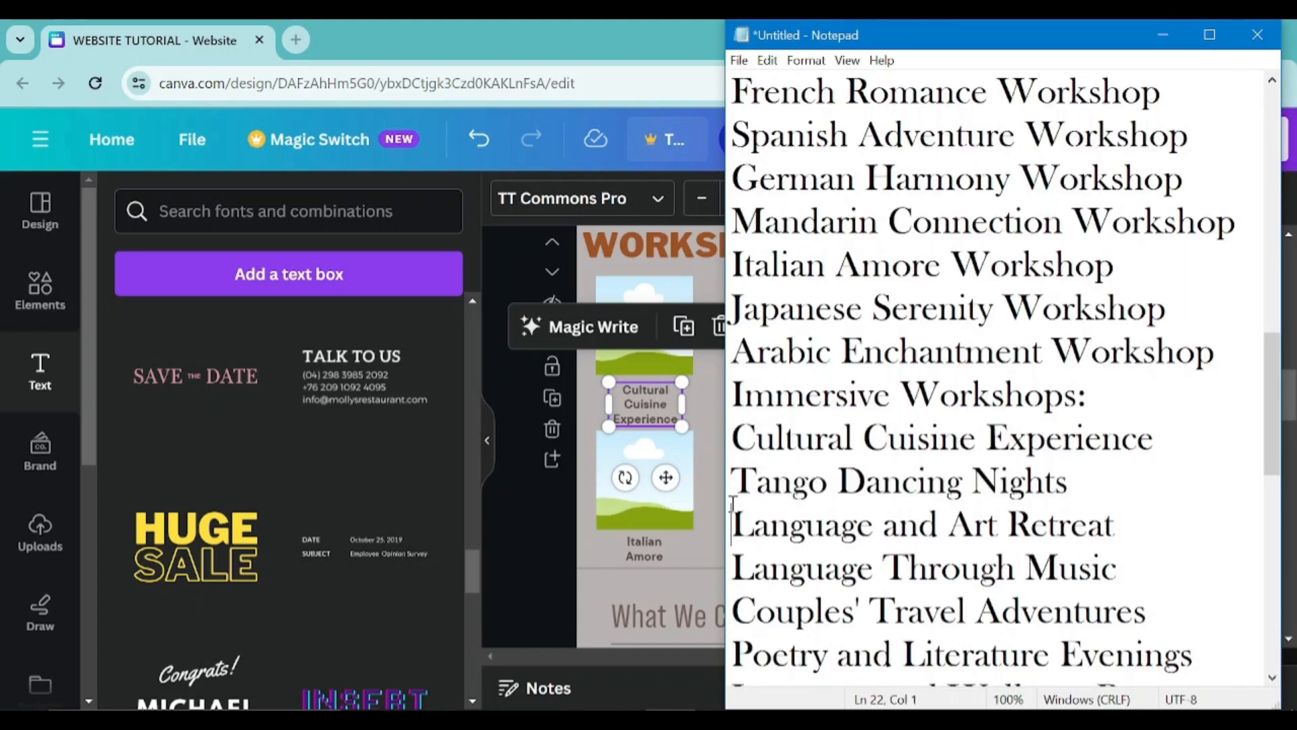
pyautogui.hotkey('shift', 'Home')
pyautogui.hotkey('ctrl', 'c')
pyautogui.click(628, 514)
pyautogui.click(804, 400)
pyautogui.doubleClick(804, 400)
pyautogui.hotkey('ctrl', 'v')
# Copy "Language and Art Retreat" from the notes into the third top-row WORKSHOP label
pyautogui.hotkey('alt', 'Tab')
pyautogui.moveTo(1115, 526); pyautogui.dragTo(699, 525)
pyautogui.hotkey('ctrl', 'c')
pyautogui.click(639, 549)
pyautogui.click(957, 400)
pyautogui.doubleClick(958, 400)
pyautogui.hotkey('ctrl', 'v')
# Copy "Language Through Music" from the notes into the fourth-column WORKSHOP label
pyautogui.hotkey('alt', 'Tab')
pyautogui.scroll(-2, 1093, 561)
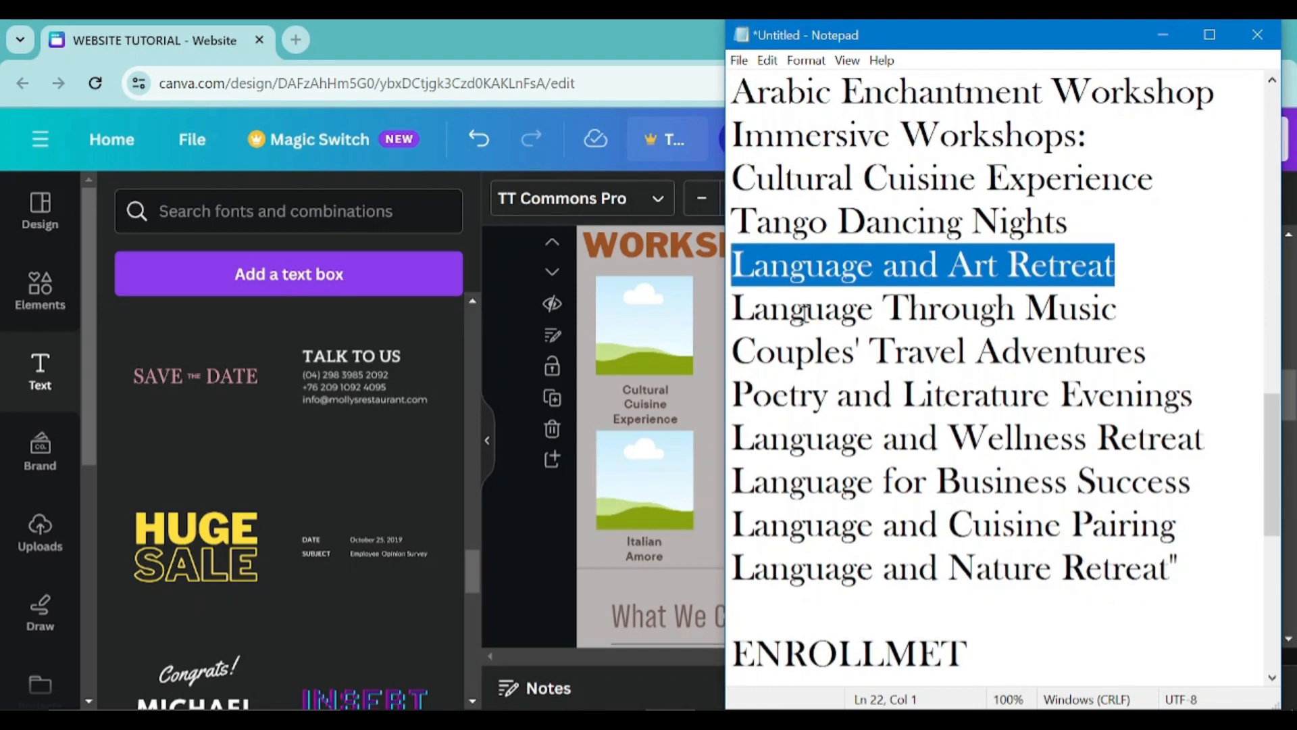
pyautogui.moveTo(733, 312); pyautogui.dragTo(1145, 318)
pyautogui.hotkey('ctrl', 'c')
pyautogui.hotkey('alt', 'Tab')
pyautogui.click(1102, 459)
pyautogui.doubleClick(1102, 465)
pyautogui.hotkey('ctrl', 'v')
# Paste "Couples' Travel Adventures" into the first second-row label and widen its text box
pyautogui.hotkey('alt', 'Tab')
pyautogui.moveTo(733, 351); pyautogui.dragTo(1147, 350)
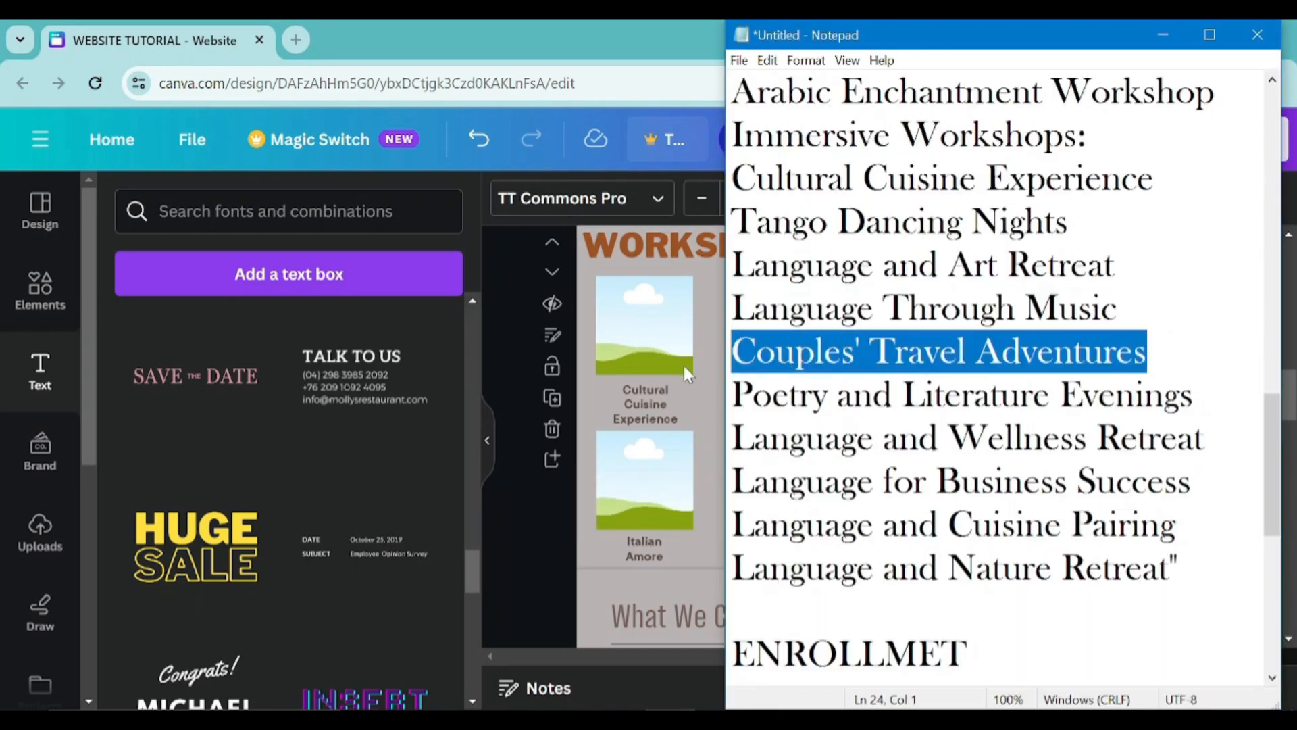
pyautogui.hotkey('ctrl', 'c')
pyautogui.hotkey('alt', 'Tab')
pyautogui.click(639, 548)
pyautogui.doubleClick(640, 547)
pyautogui.hotkey('ctrl', 'v')
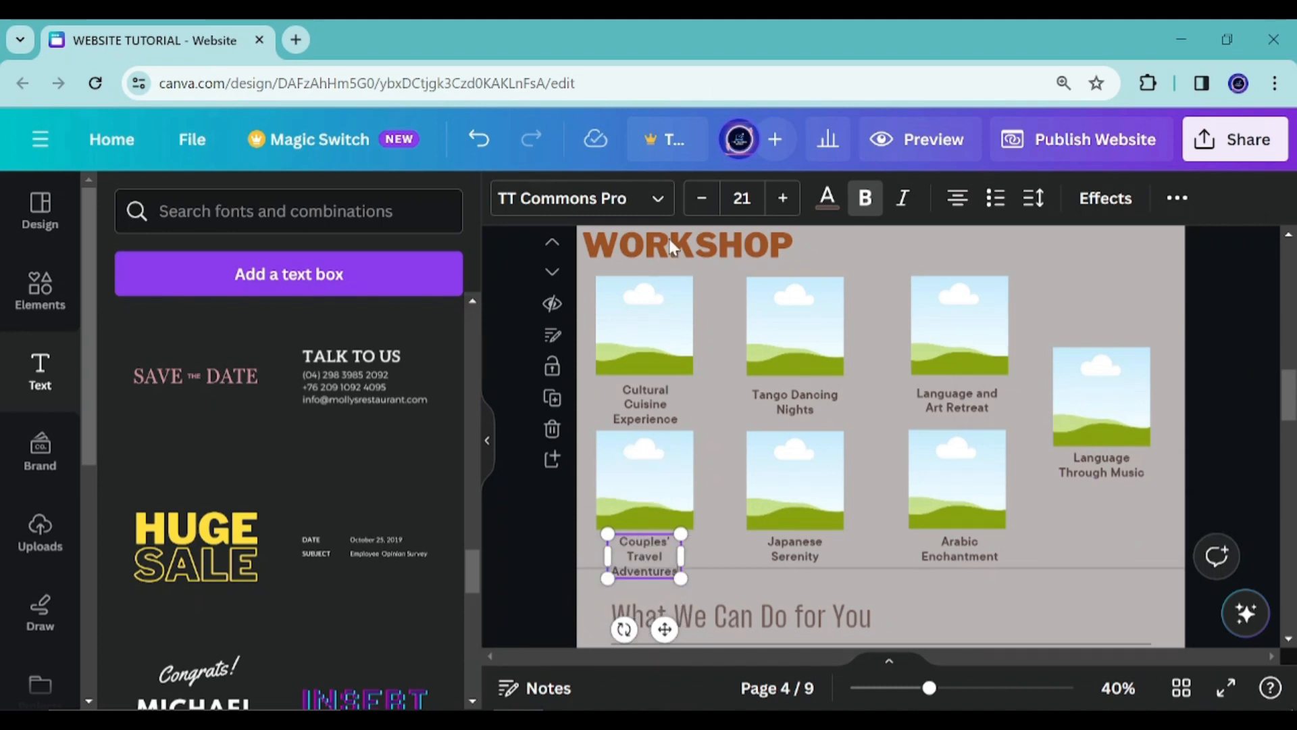
pyautogui.moveTo(683, 557); pyautogui.dragTo(707, 552)
pyautogui.moveTo(680, 616); pyautogui.dragTo(667, 615)
# Paste "Poetry and Literature Evenings" into the second second-row label and widen its text box
pyautogui.hotkey('alt', 'Tab')
pyautogui.moveTo(1214, 397); pyautogui.dragTo(714, 397)
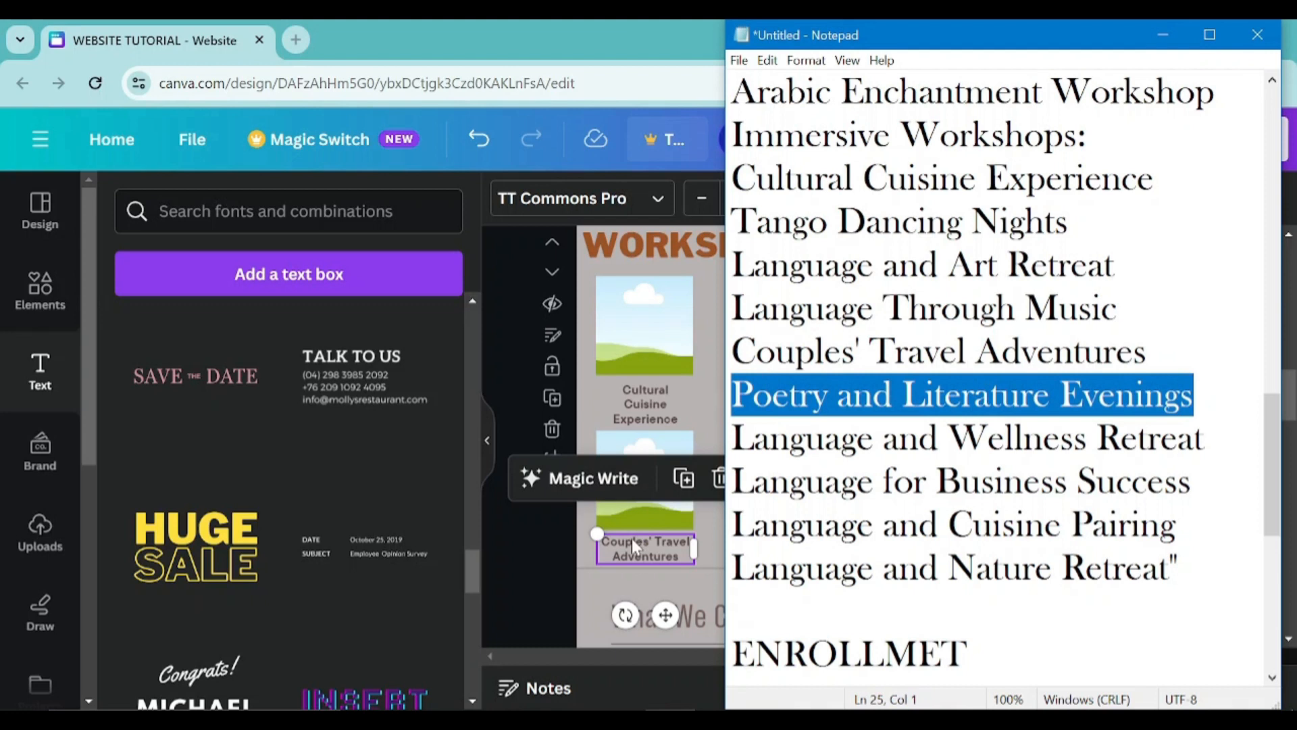
pyautogui.hotkey('ctrl', 'c')
pyautogui.hotkey('alt', 'Tab')
pyautogui.doubleClick(792, 545)
pyautogui.hotkey('ctrl', 'v')
pyautogui.moveTo(858, 548); pyautogui.dragTo(873, 548)
# Paste "Language and Wellness Retreat" into the third second-row label
pyautogui.hotkey('alt', 'Tab')
pyautogui.moveTo(1204, 438); pyautogui.dragTo(723, 438)
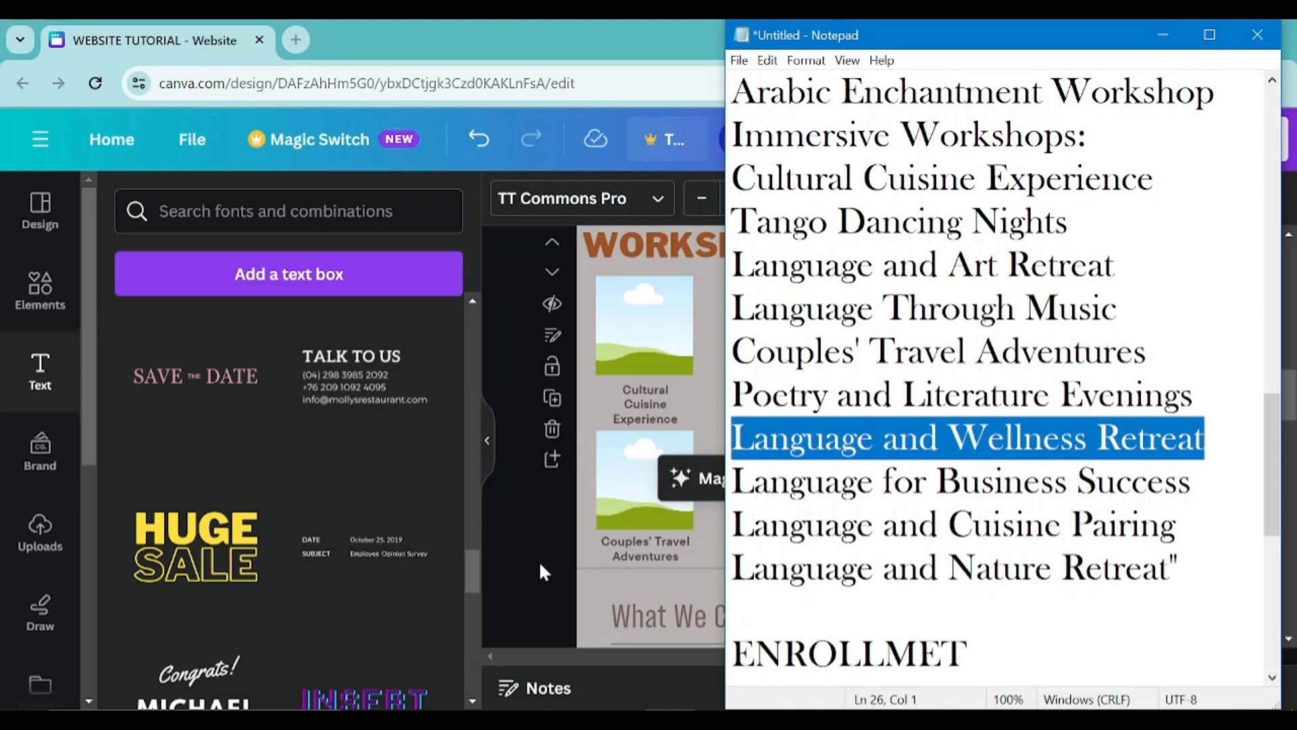
pyautogui.hotkey('alt', 'Tab')
pyautogui.doubleClick(977, 554)
pyautogui.hotkey('ctrl', 'v')
pyautogui.click(1190, 510)
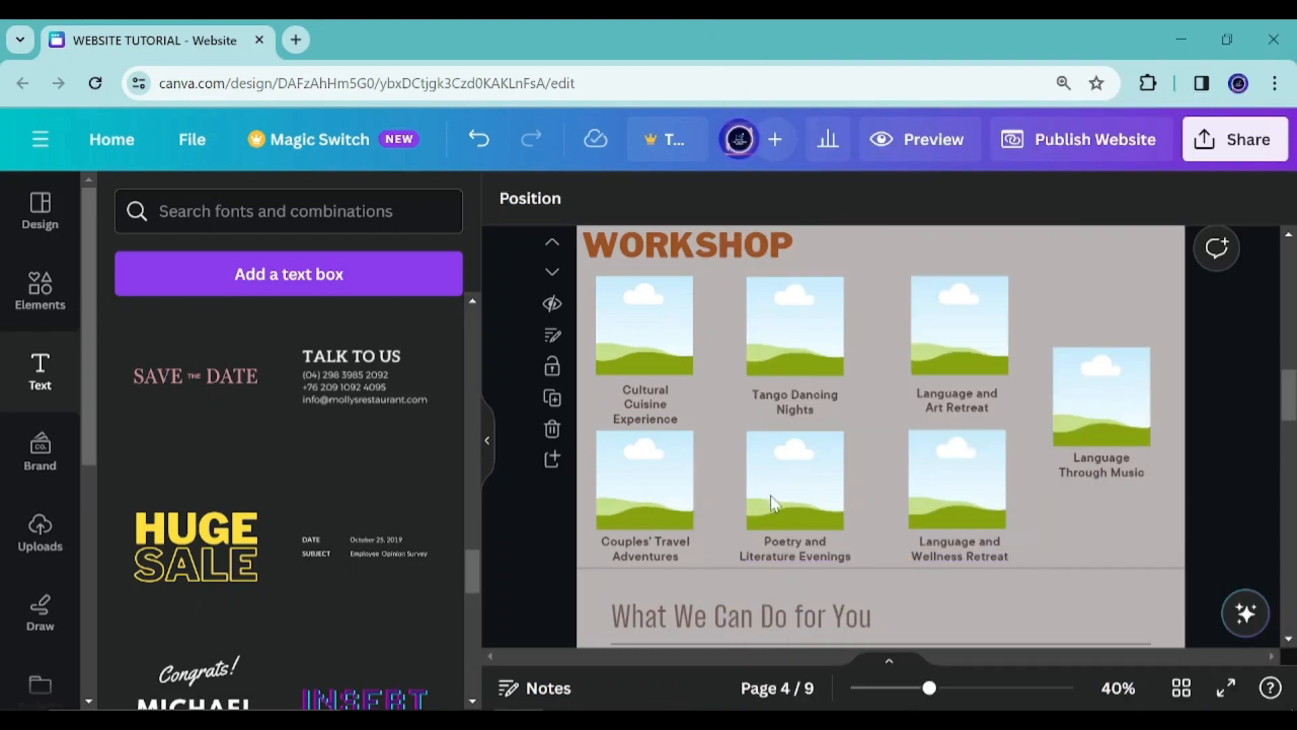
# Move the fourth-column frame and its label up to align with the top row
pyautogui.moveTo(1086, 371); pyautogui.dragTo(1089, 300)
pyautogui.click(1123, 476)
pyautogui.moveTo(1125, 535)
pyautogui.mouseDown()
pyautogui.moveTo(1130, 471)
pyautogui.moveTo(1122, 522)
pyautogui.mouseUp()
pyautogui.scroll(-3, 825, 440)
pyautogui.scroll(3, 880, 344)
pyautogui.moveTo(1096, 323)
pyautogui.mouseDown()
pyautogui.moveTo(1095, 371)
pyautogui.moveTo(1095, 323)
pyautogui.mouseUp()
pyautogui.click(1108, 451)
pyautogui.moveTo(1121, 510); pyautogui.dragTo(1085, 376)
pyautogui.scroll(3, 1032, 463)
pyautogui.scroll(-3, 1032, 464)
# Duplicate the fourth-column frame and label and place the copies in the second row
pyautogui.click(1112, 426)
pyautogui.hotkey('ctrl', 'd')
pyautogui.scroll(-3, 1089, 500)
pyautogui.click(1108, 298)
pyautogui.hotkey('ctrl', 'd')
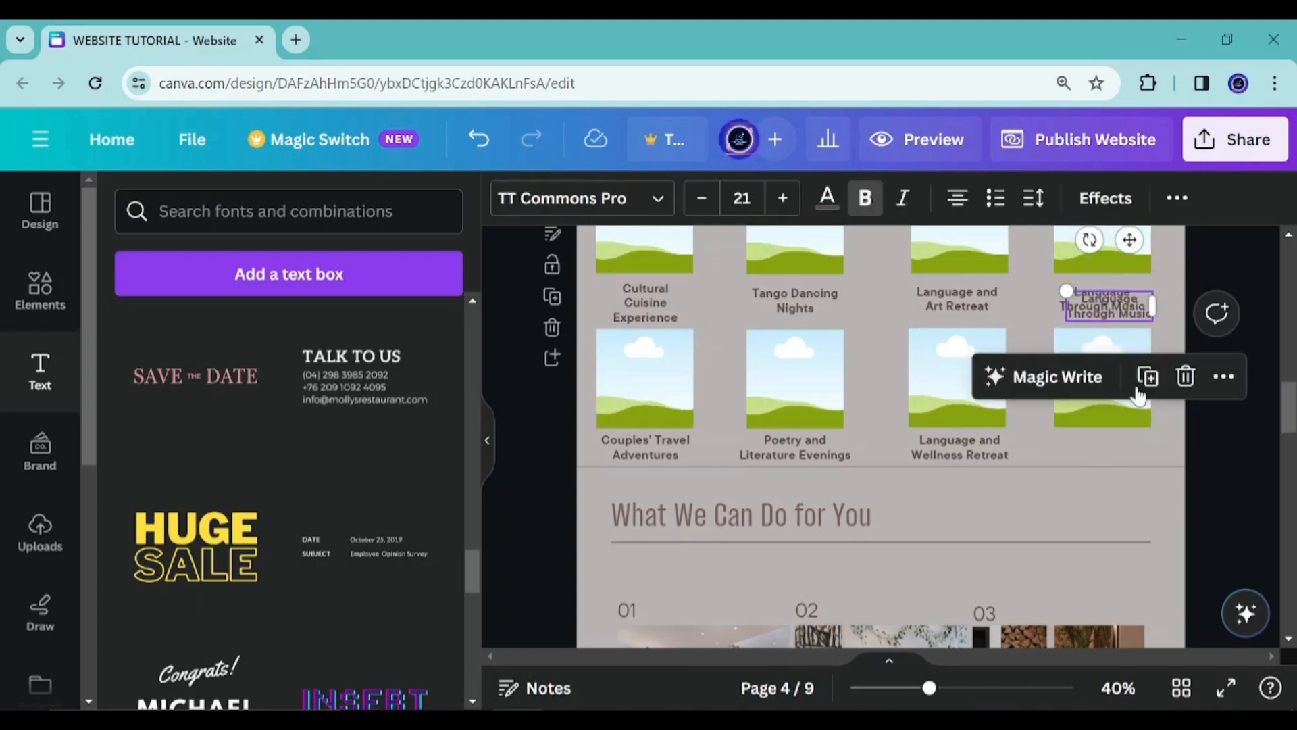
pyautogui.moveTo(1130, 240); pyautogui.dragTo(1118, 379)
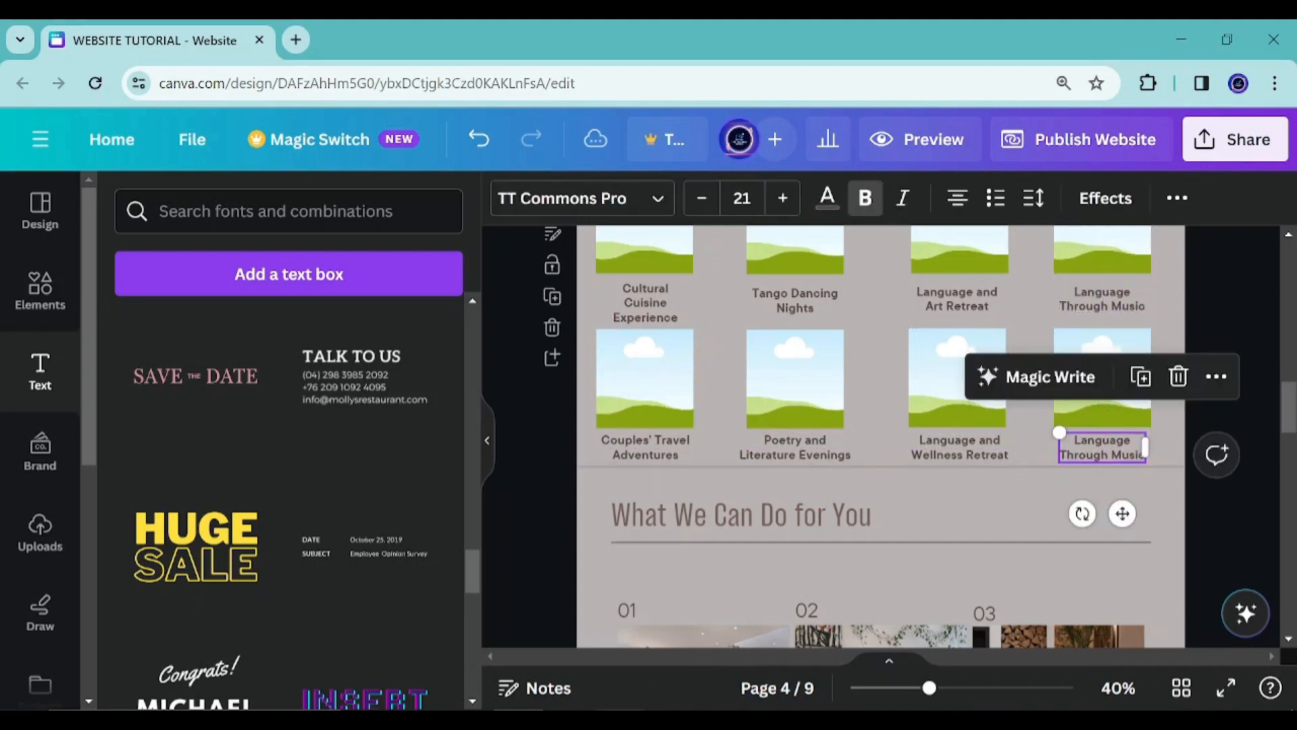
# Paste "Language and Nature Retreat" into the new fourth second-row label and widen its text box
pyautogui.hotkey('alt', 'Tab')
pyautogui.tripleClick(1200, 480)
pyautogui.moveTo(1222, 570); pyautogui.dragTo(688, 573)
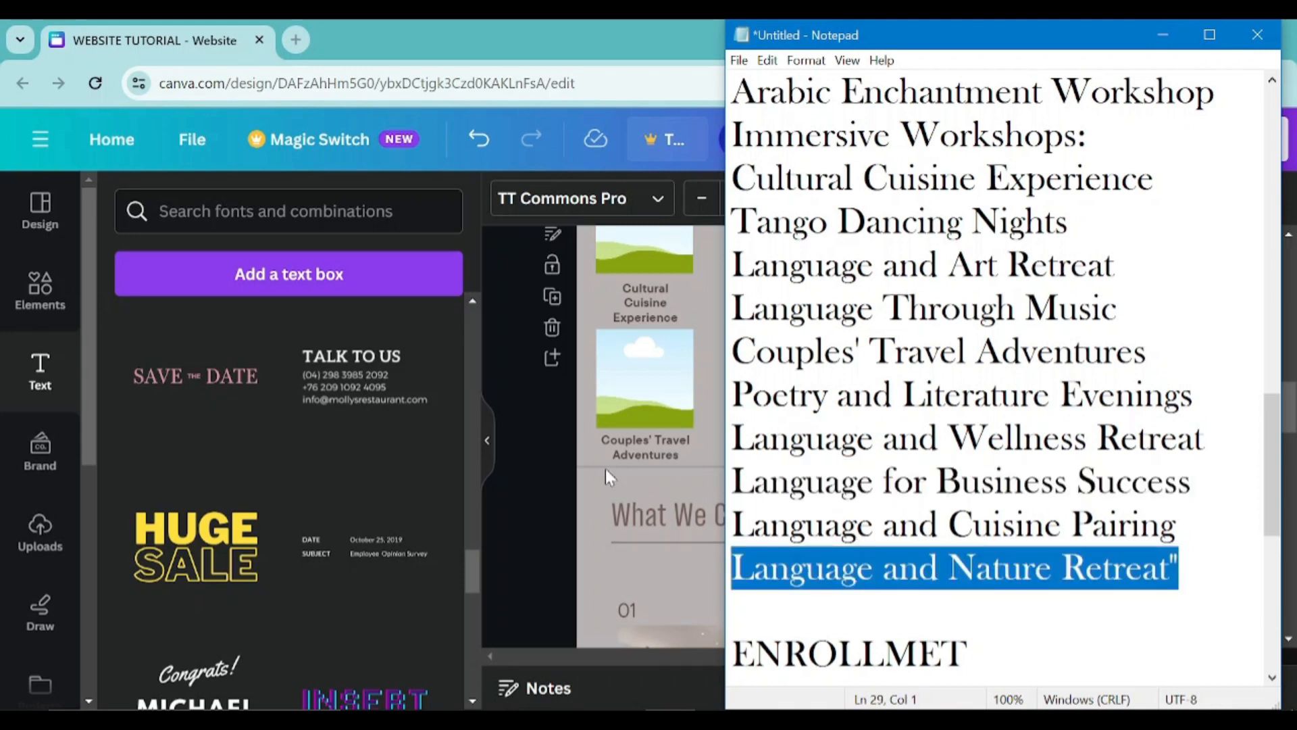
pyautogui.click(567, 459)
pyautogui.doubleClick(1118, 453)
pyautogui.hotkey('ctrl', 'v')
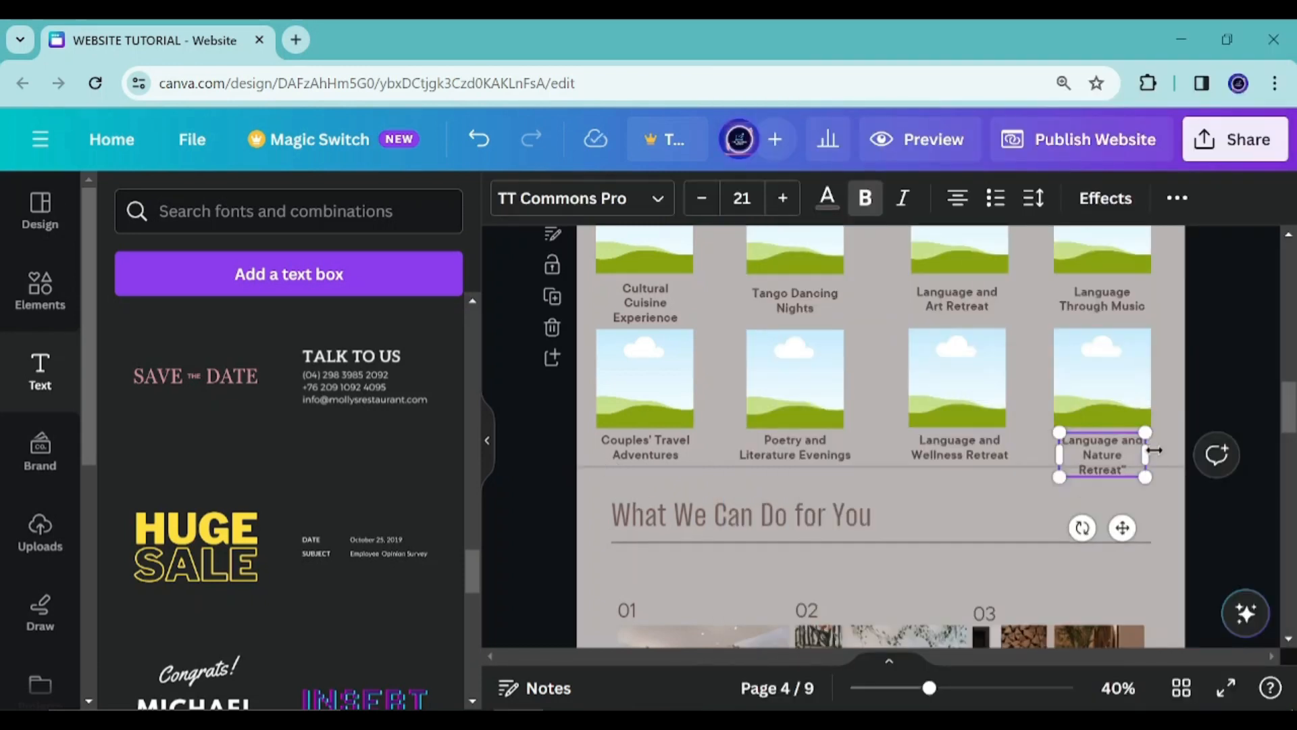
pyautogui.moveTo(1147, 451); pyautogui.dragTo(1171, 452)
pyautogui.moveTo(1058, 448); pyautogui.dragTo(1040, 449)
pyautogui.click(1190, 316)
# Scroll through the PROGRAMS and WORKSHOP sections to review the layout
pyautogui.scroll(1, 775, 494)
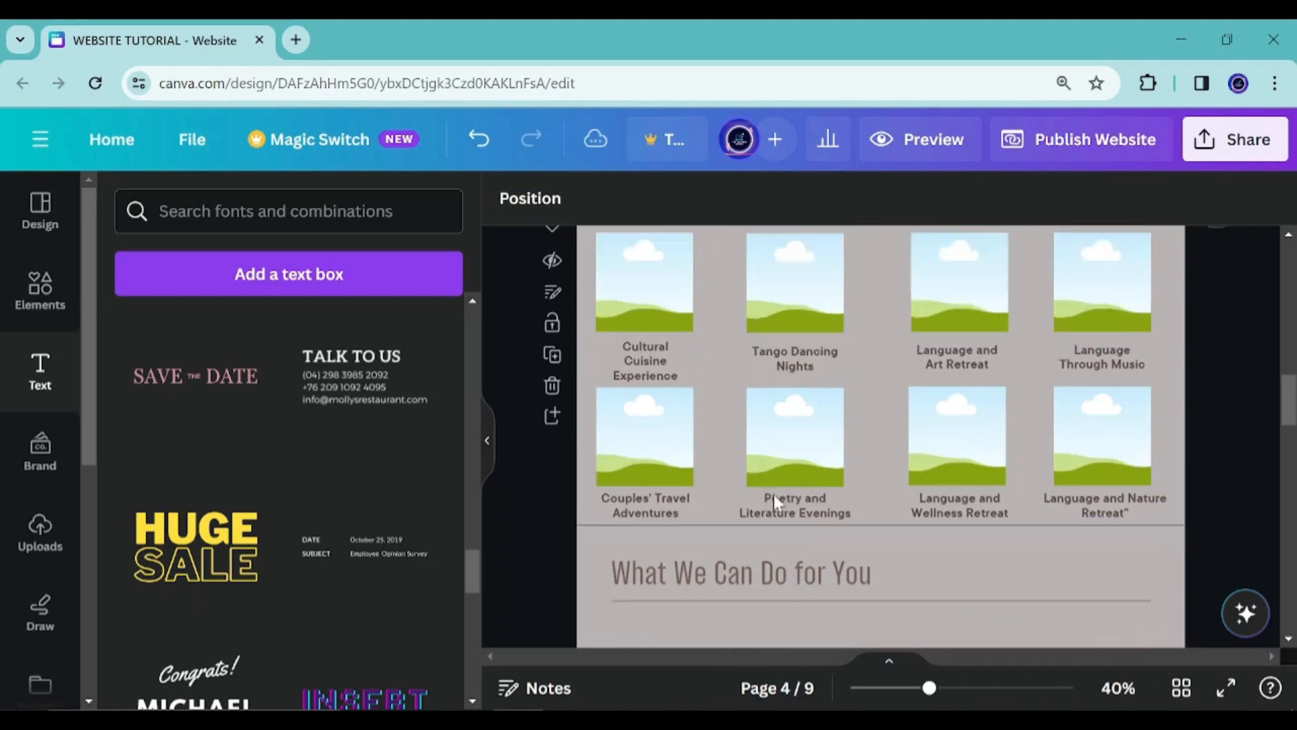
pyautogui.scroll(2, 773, 493)
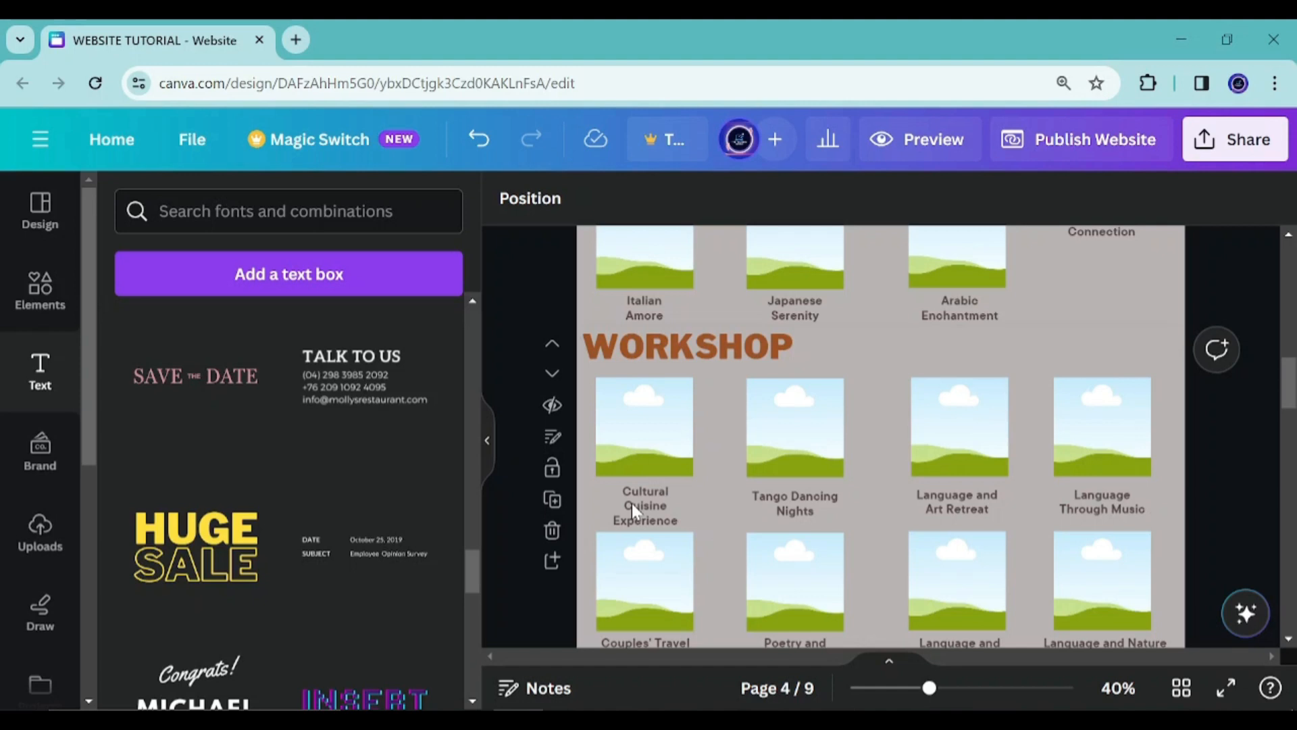
pyautogui.scroll(-3, 631, 502)
pyautogui.scroll(2, 627, 498)
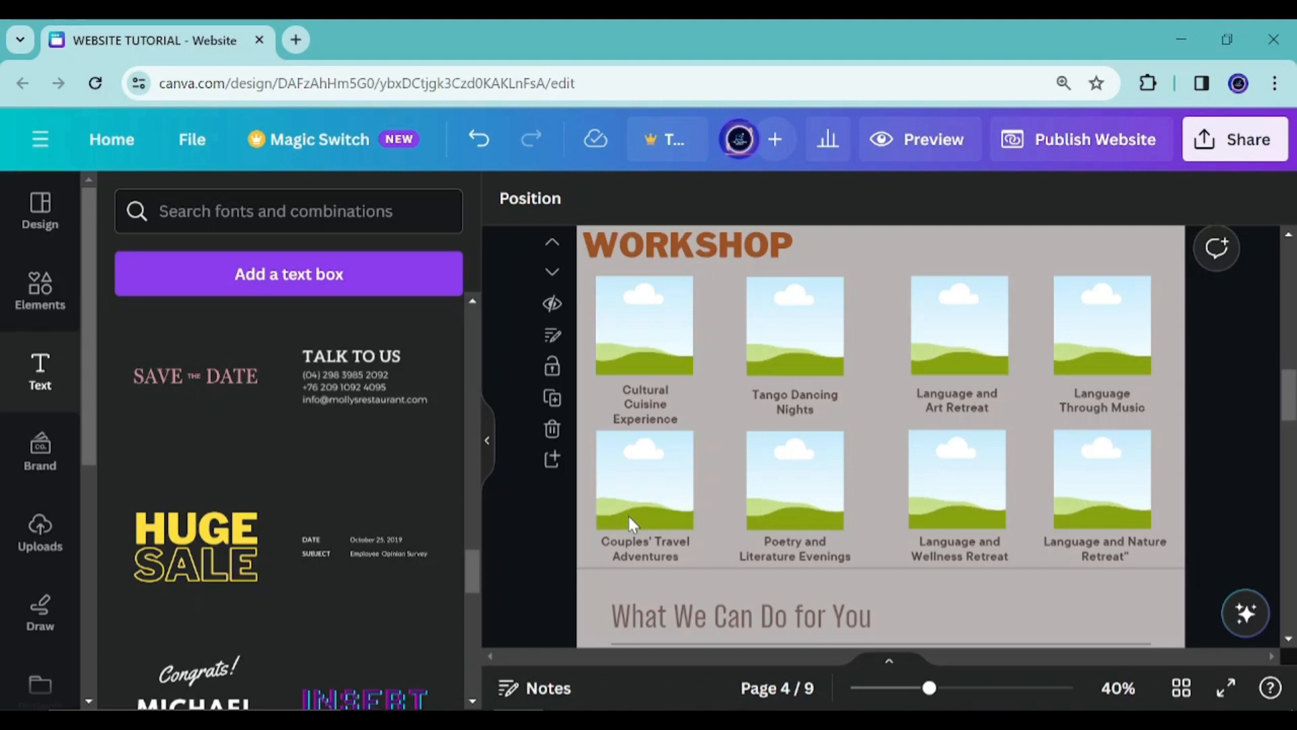
pyautogui.scroll(5, 629, 516)
pyautogui.scroll(-2, 640, 519)
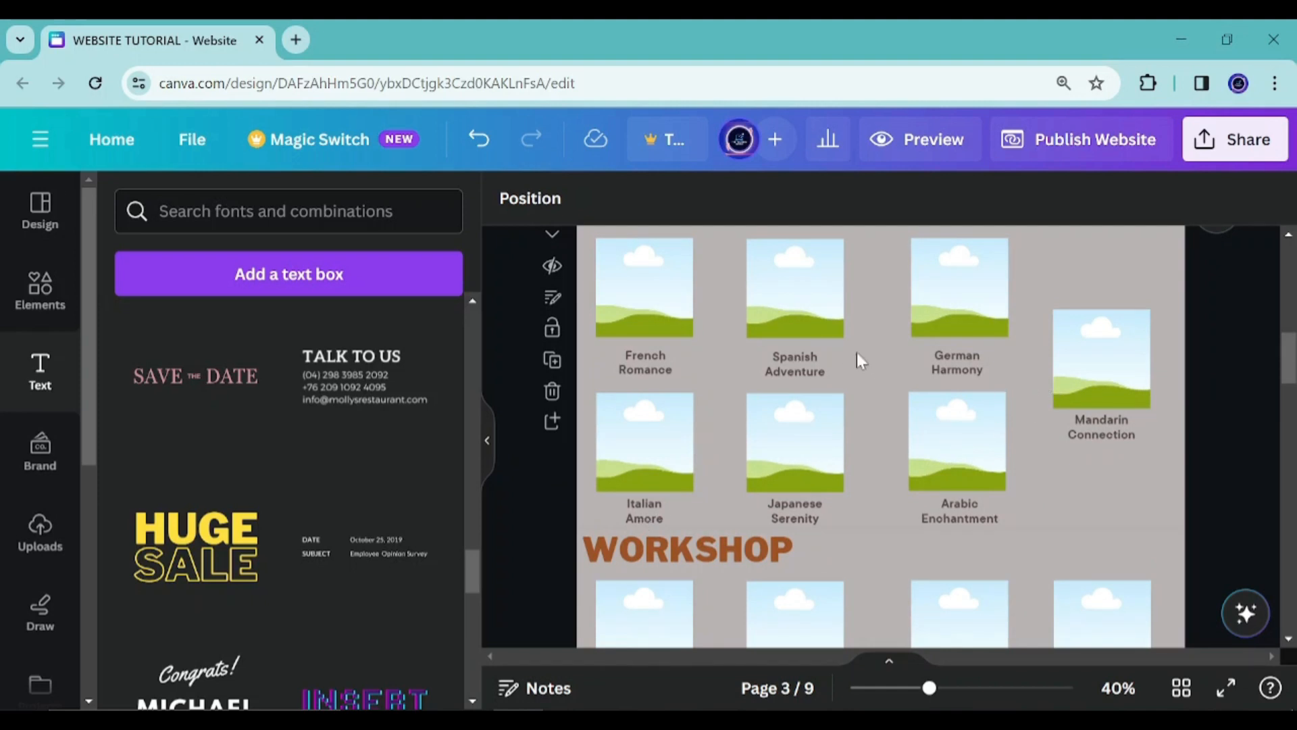
pyautogui.scroll(-1, 874, 338)
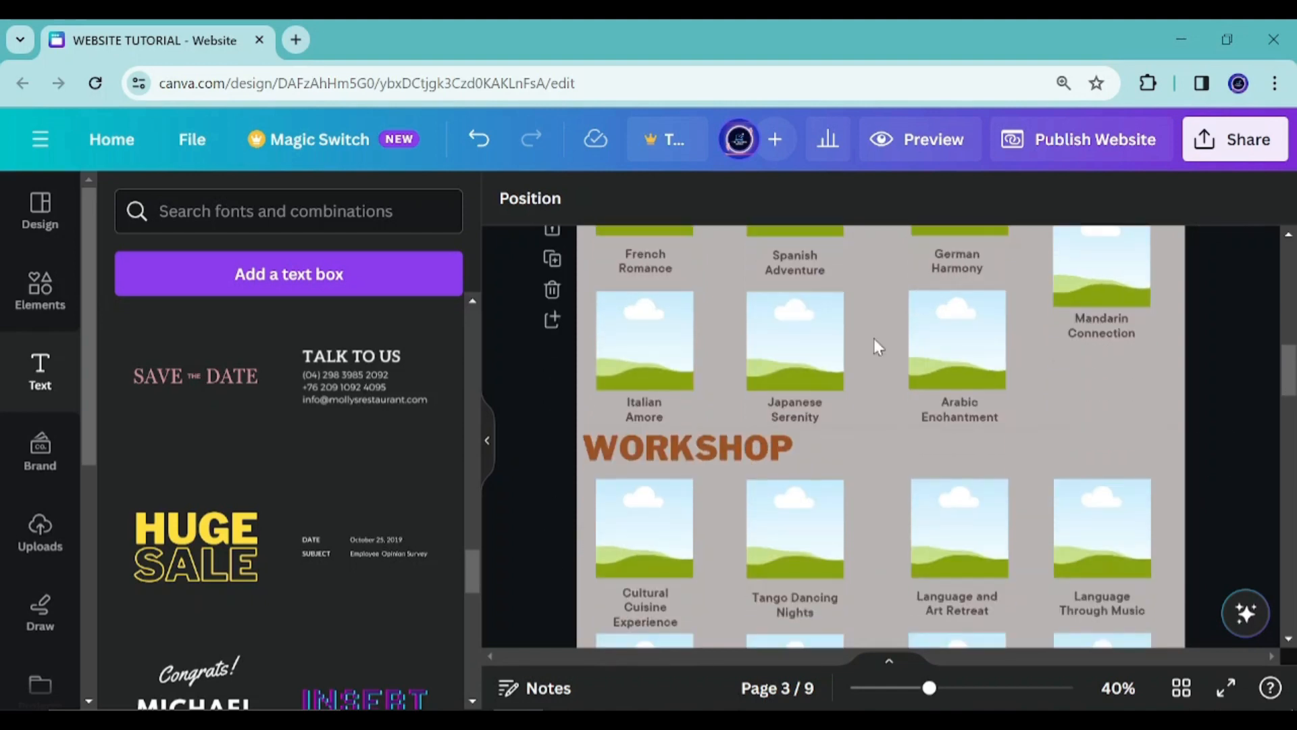
# Try underlining the WORKSHOP heading text
pyautogui.click(708, 461)
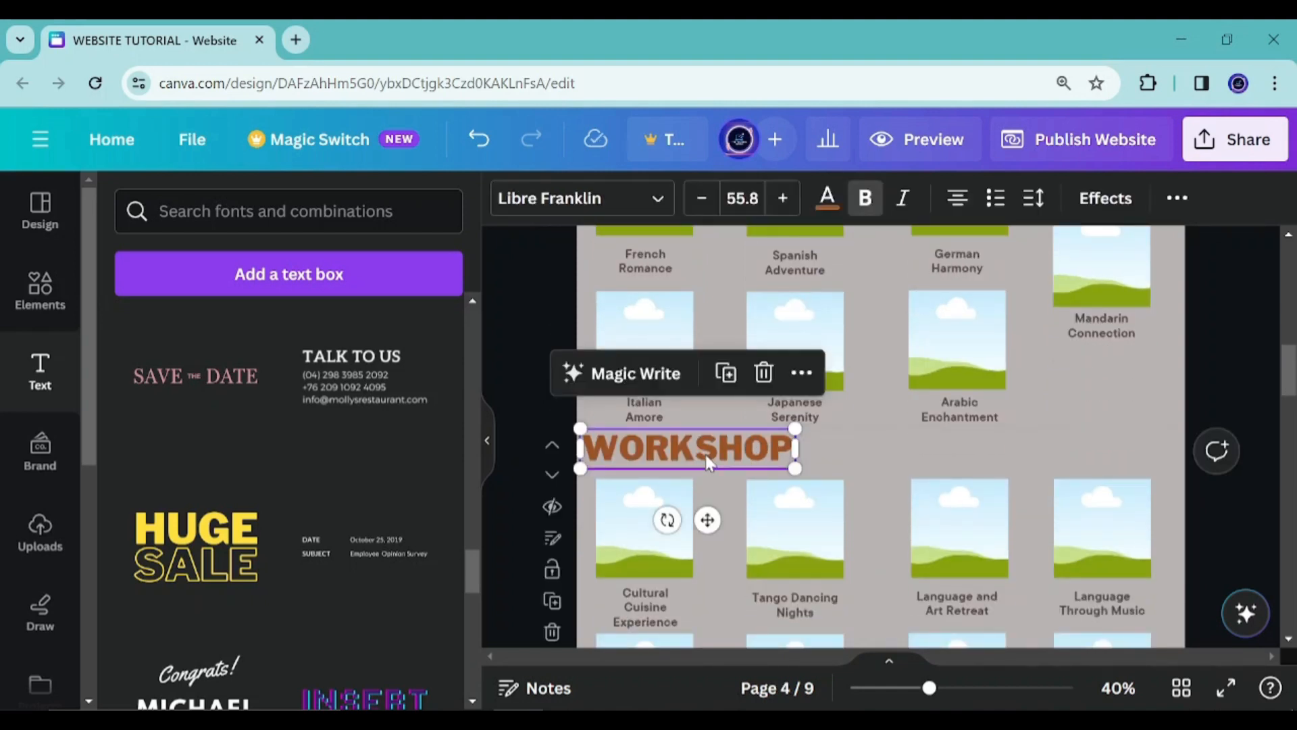
pyautogui.hotkey('ctrl', 'a')
pyautogui.press('Delete')
pyautogui.doubleClick(754, 452)
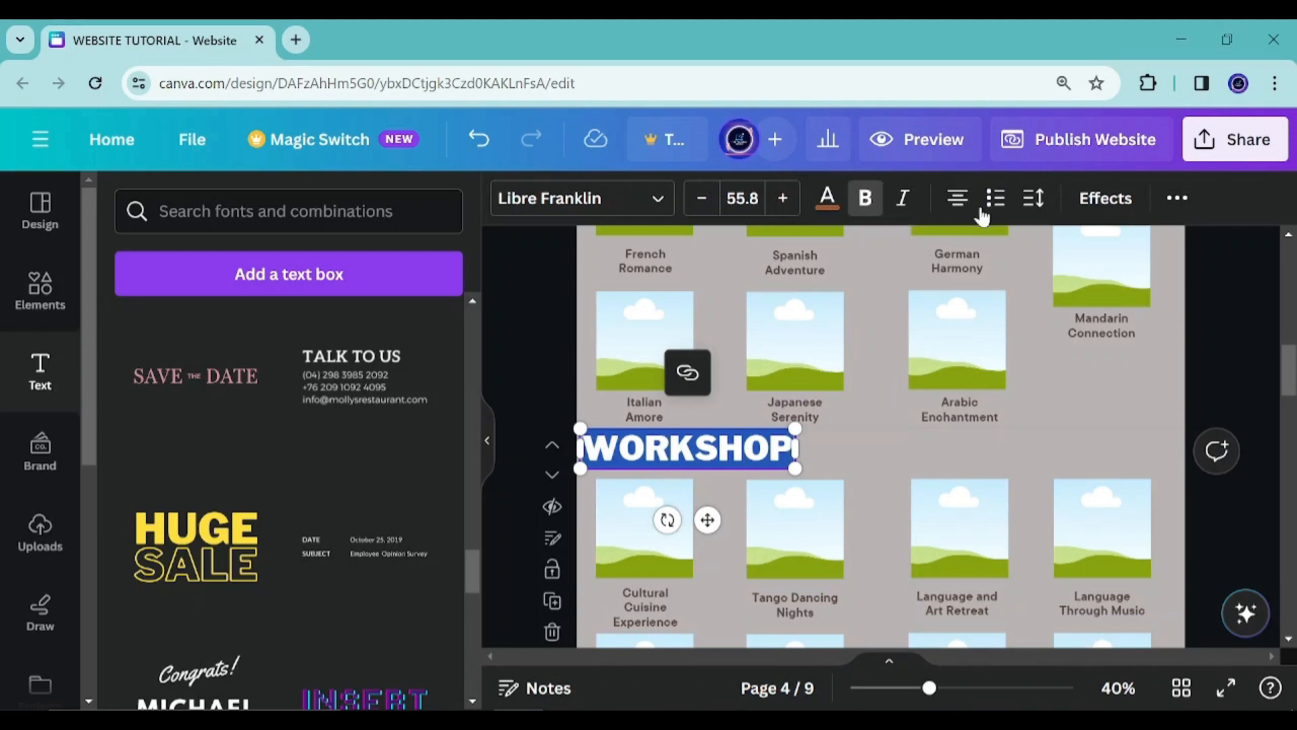
pyautogui.click(1176, 201)
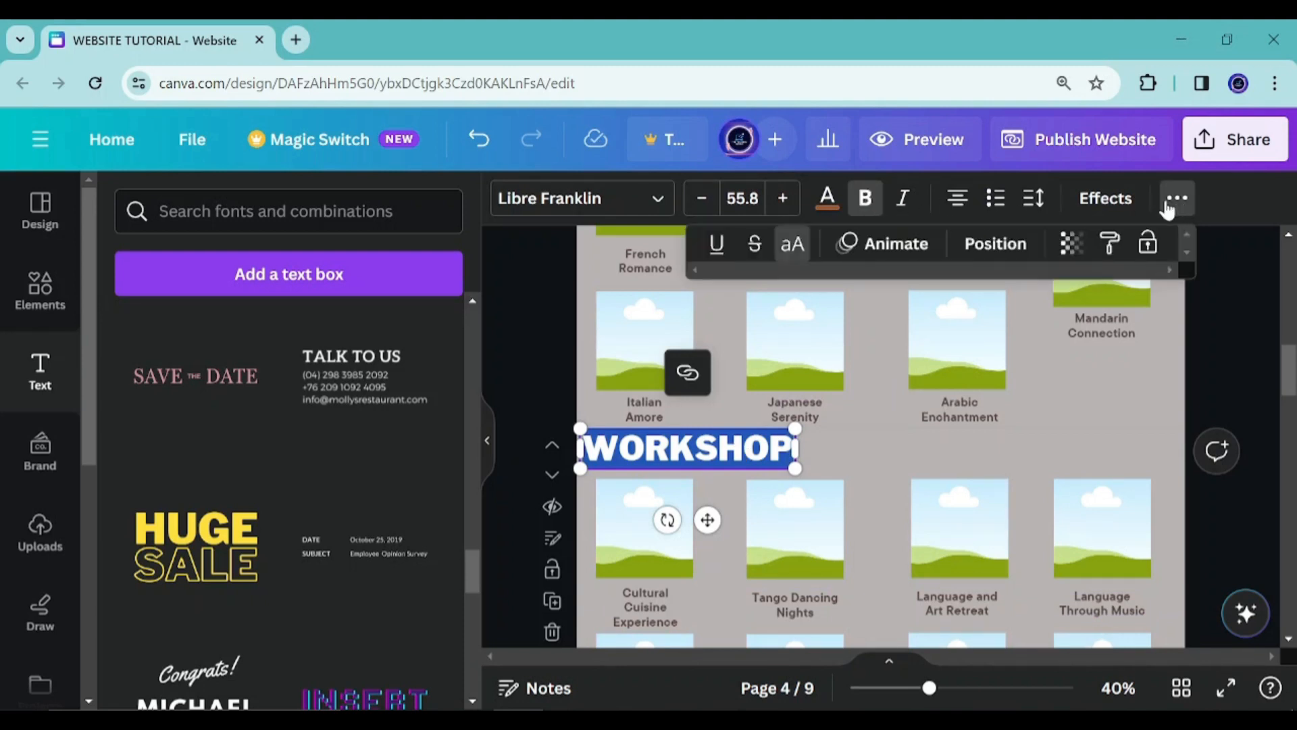
pyautogui.click(717, 246)
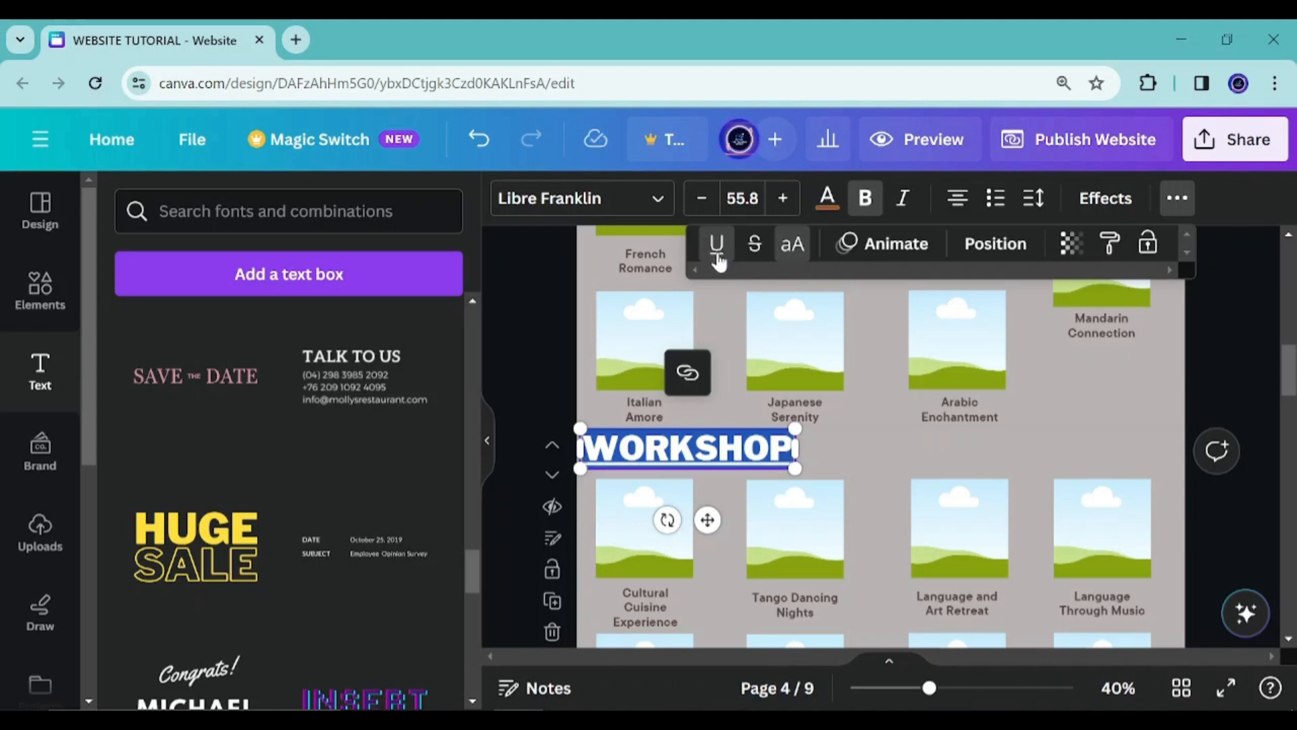
pyautogui.click(717, 249)
pyautogui.click(717, 248)
pyautogui.click(881, 447)
pyautogui.click(708, 443)
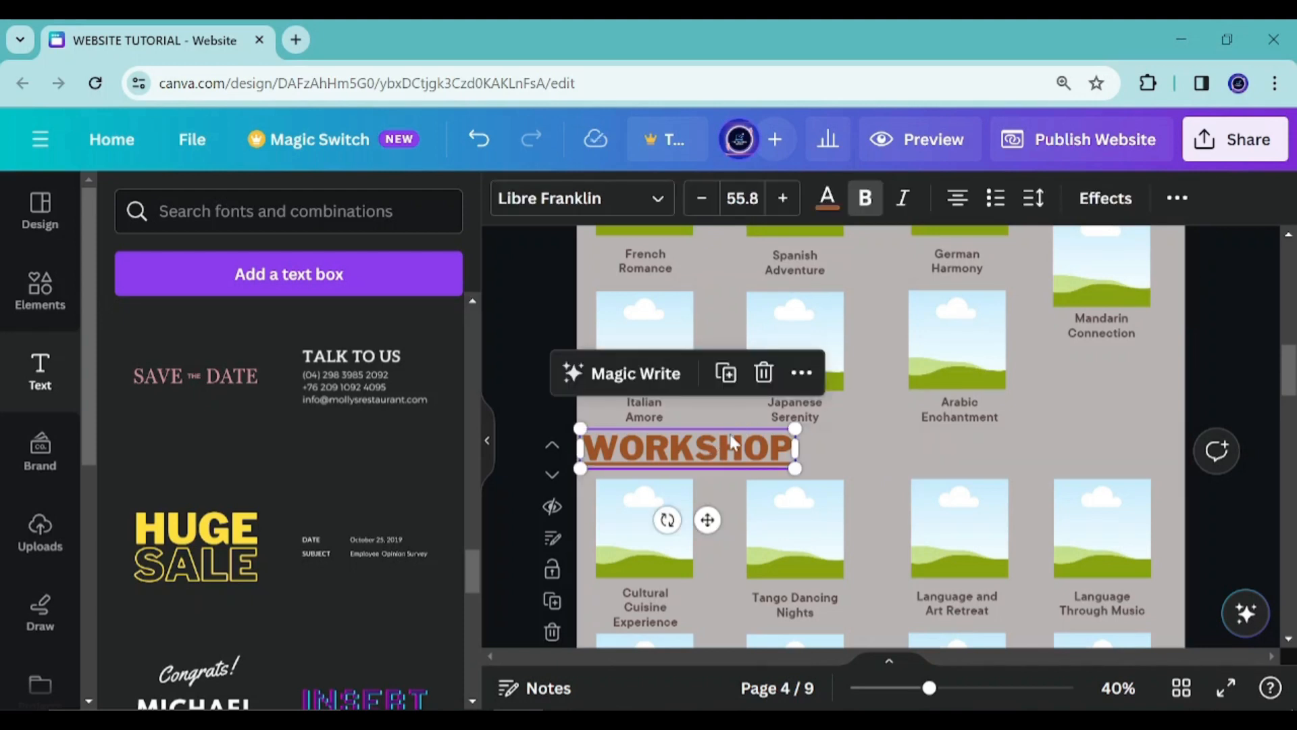
pyautogui.doubleClick(730, 442)
pyautogui.click(1187, 199)
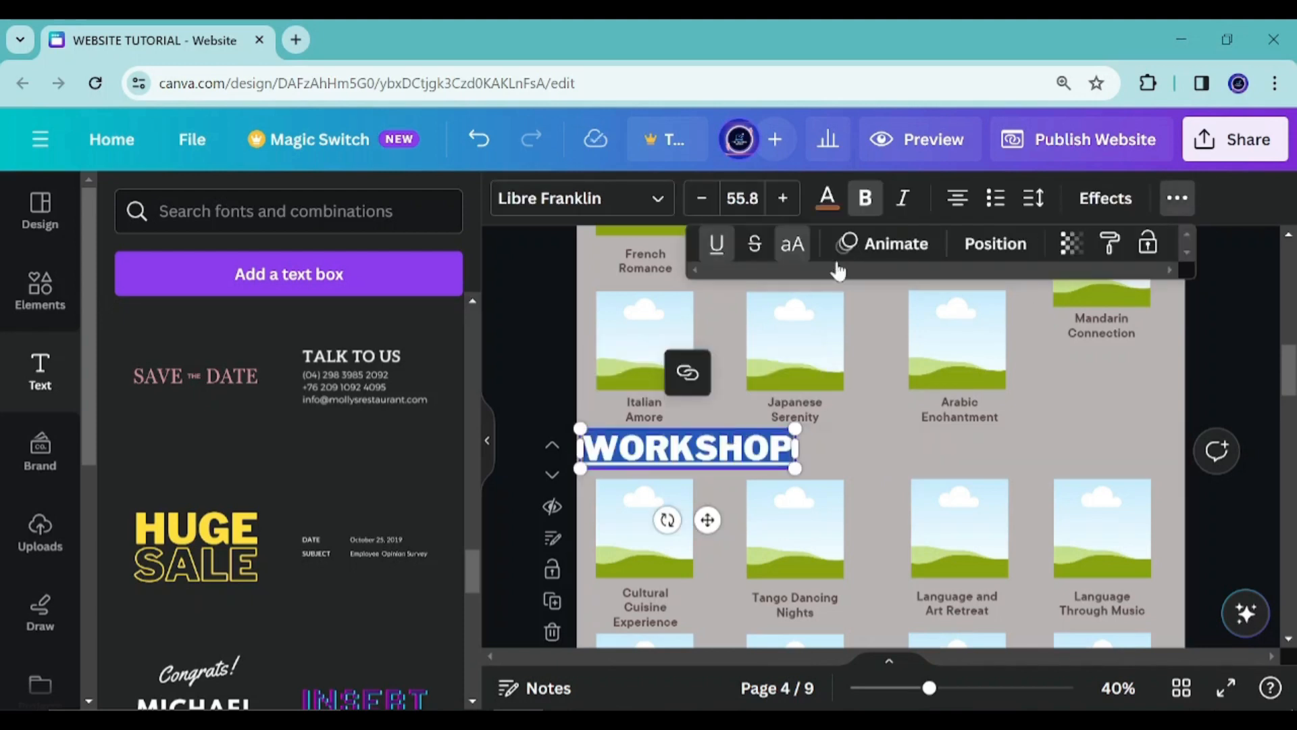
pyautogui.click(717, 245)
pyautogui.click(841, 449)
# Center the "What We Can Do for You" heading below the WORKSHOP section
pyautogui.scroll(-3, 804, 433)
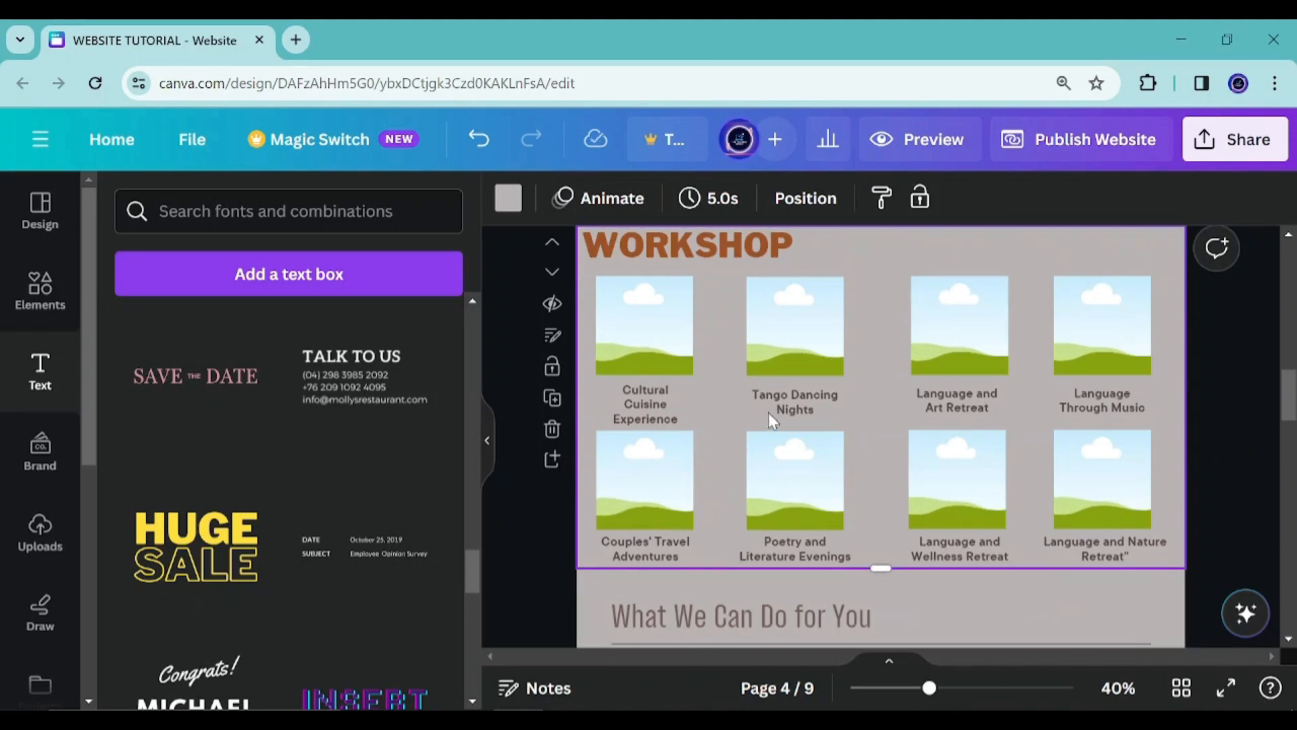
pyautogui.scroll(4, 769, 415)
pyautogui.scroll(5, 765, 403)
pyautogui.scroll(-10, 755, 424)
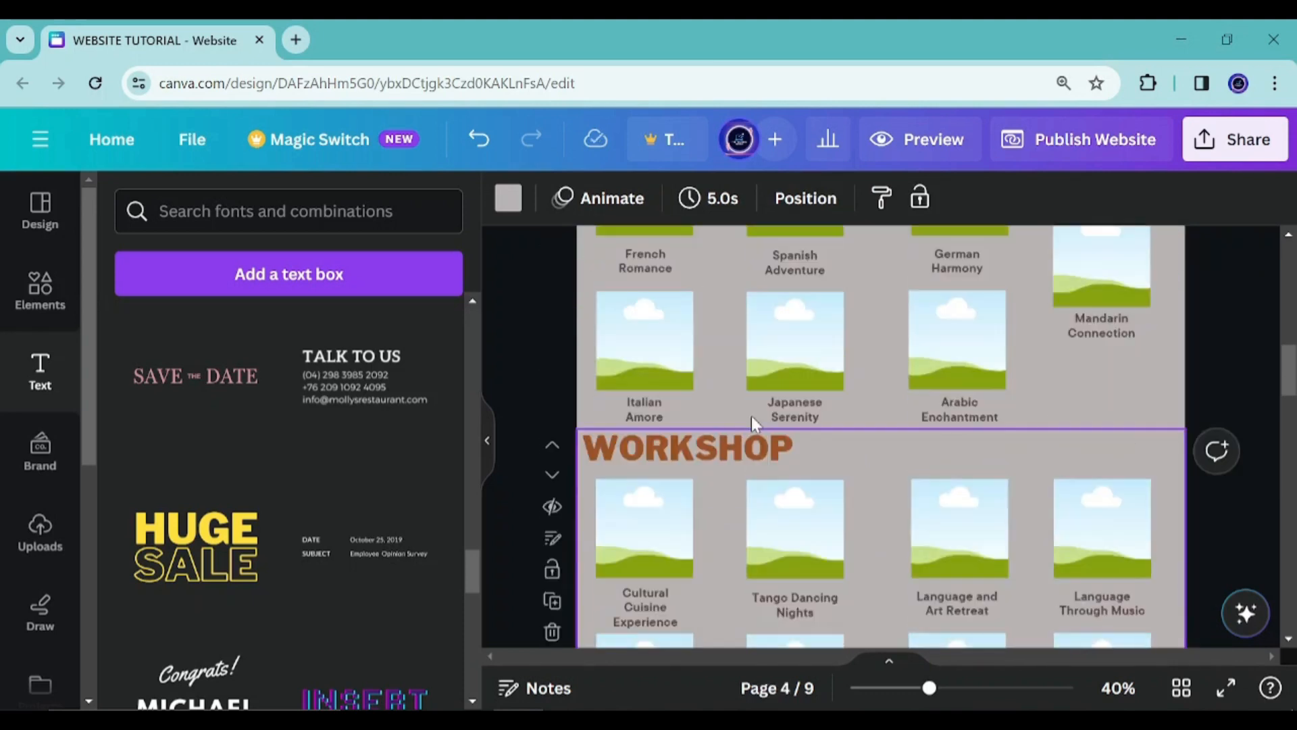
pyautogui.scroll(-5, 751, 416)
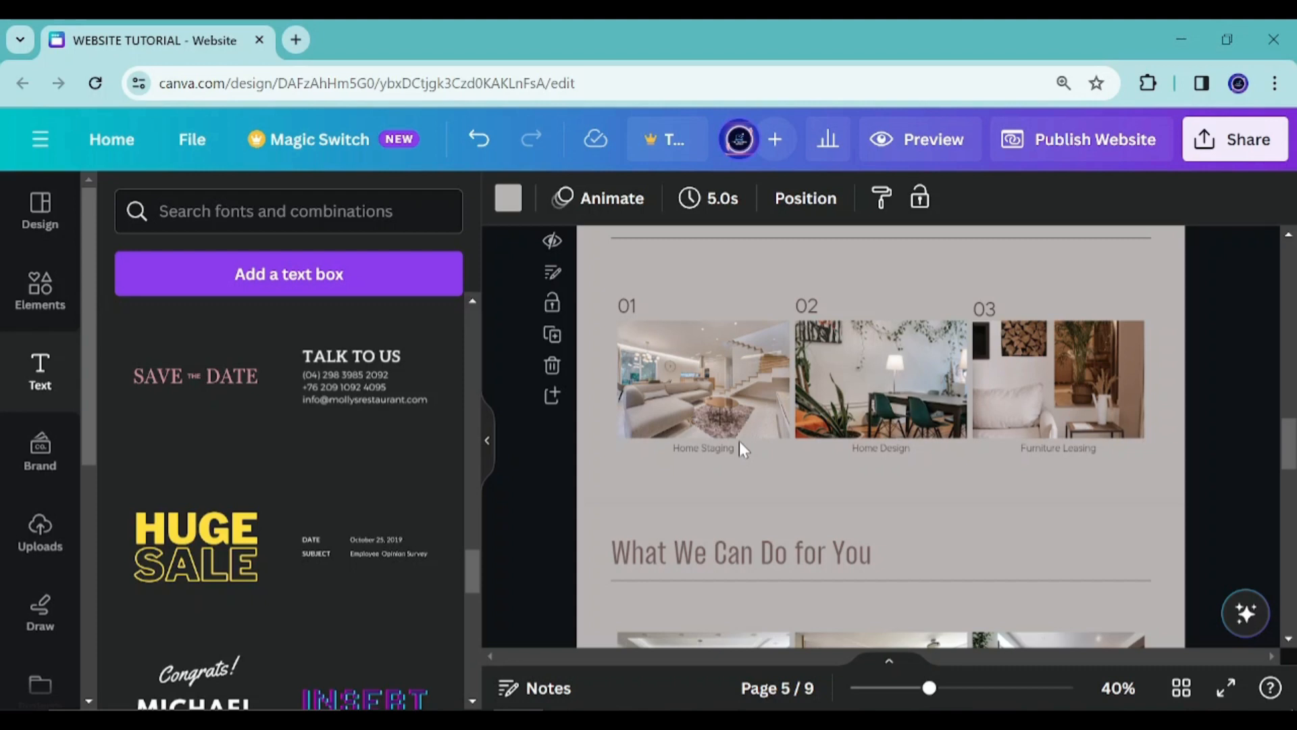
pyautogui.scroll(2, 720, 371)
pyautogui.click(797, 415)
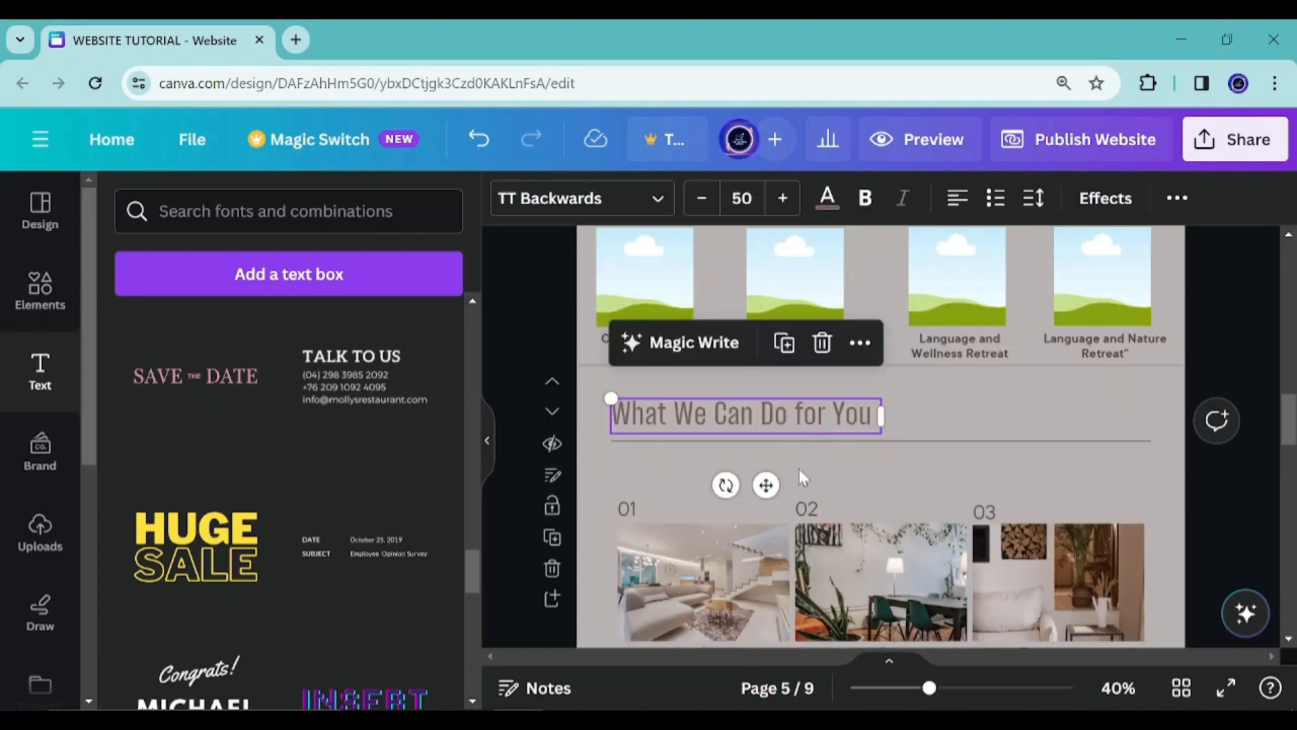
pyautogui.click(897, 441)
pyautogui.click(880, 386)
pyautogui.click(838, 415)
pyautogui.moveTo(838, 415); pyautogui.dragTo(970, 382)
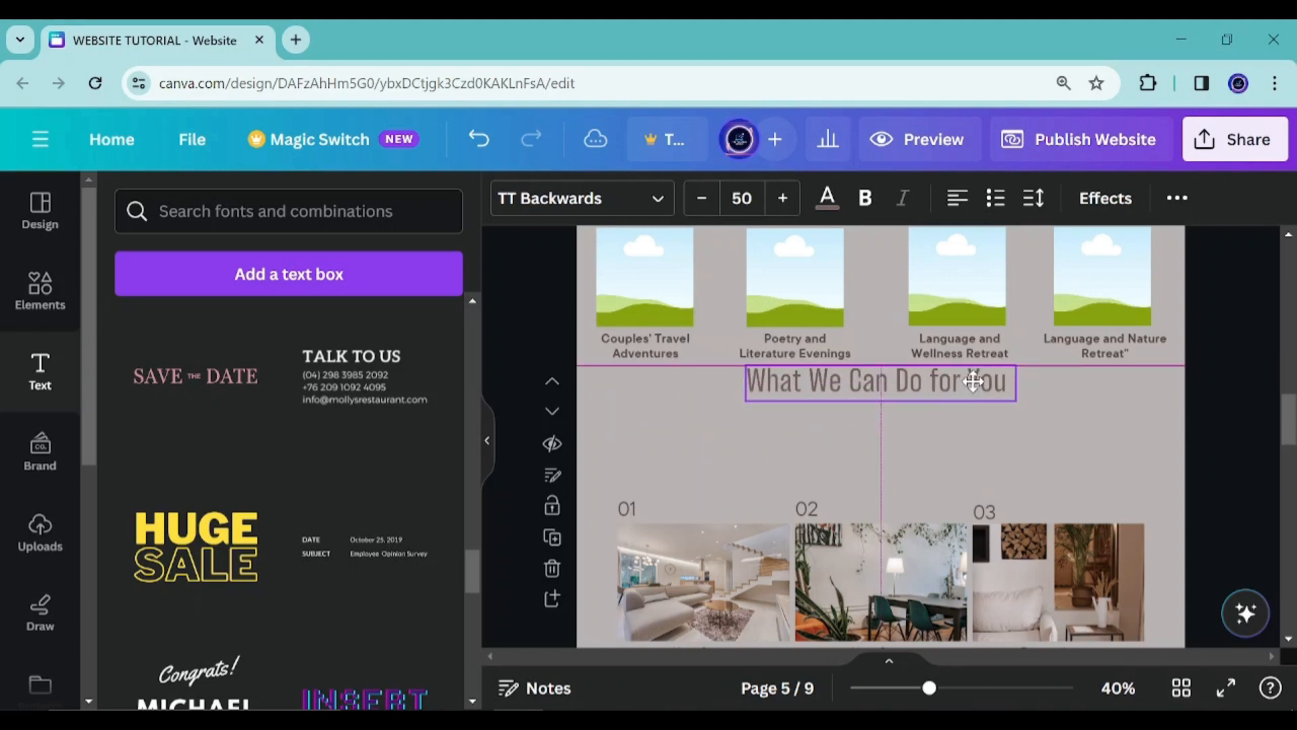
# Select the heading's text and open its text color palette
pyautogui.doubleClick(886, 380)
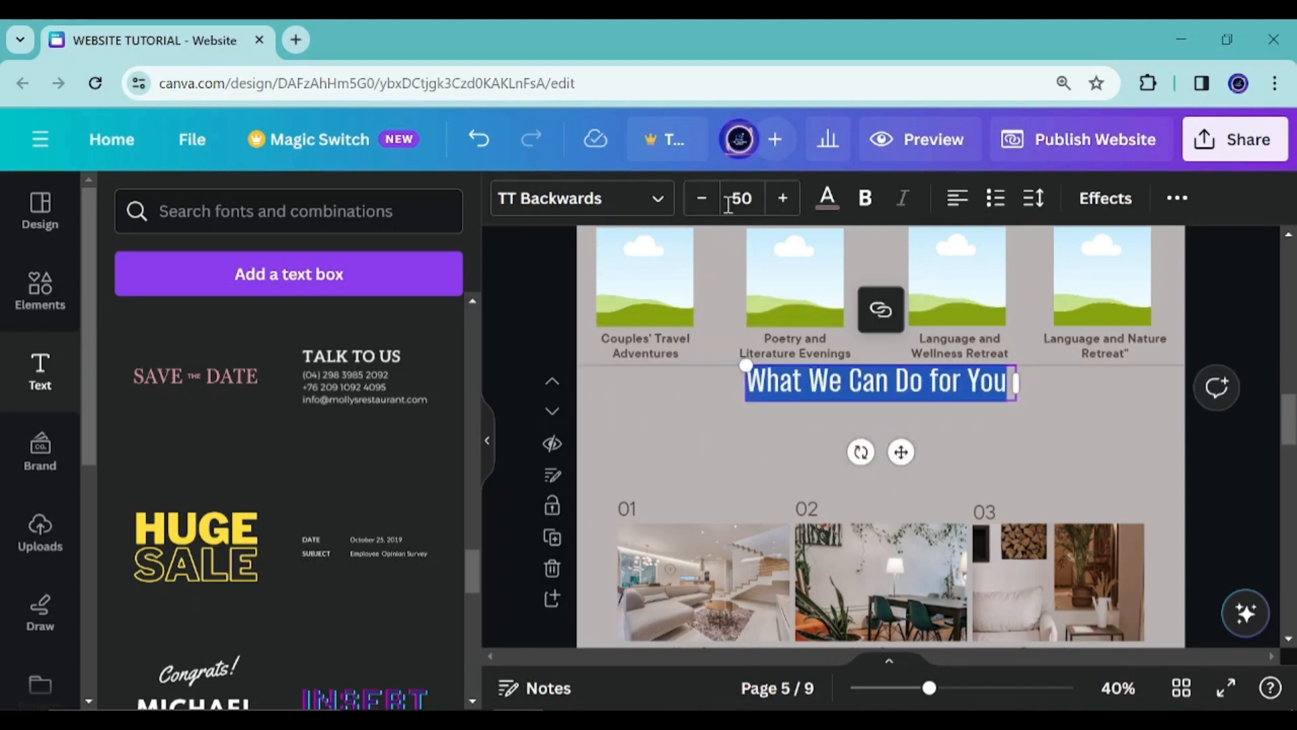
pyautogui.click(827, 196)
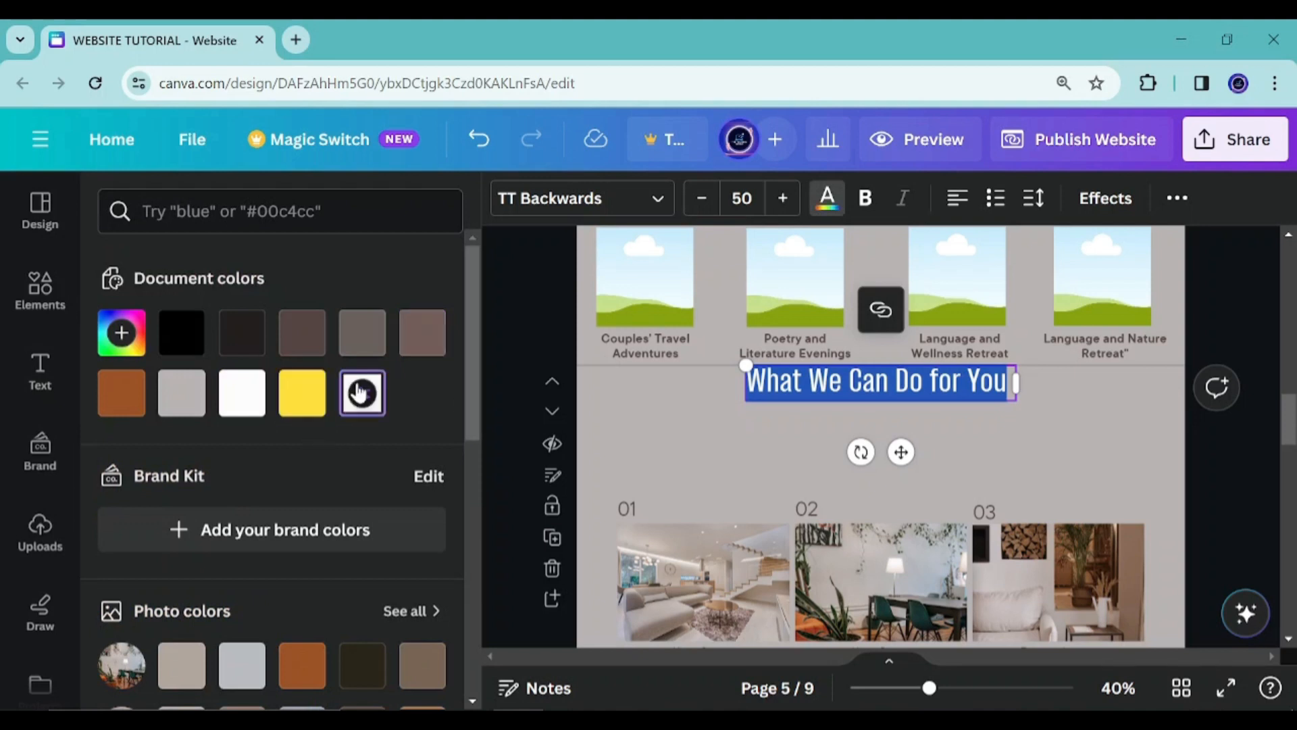
pyautogui.scroll(-10, 378, 433)
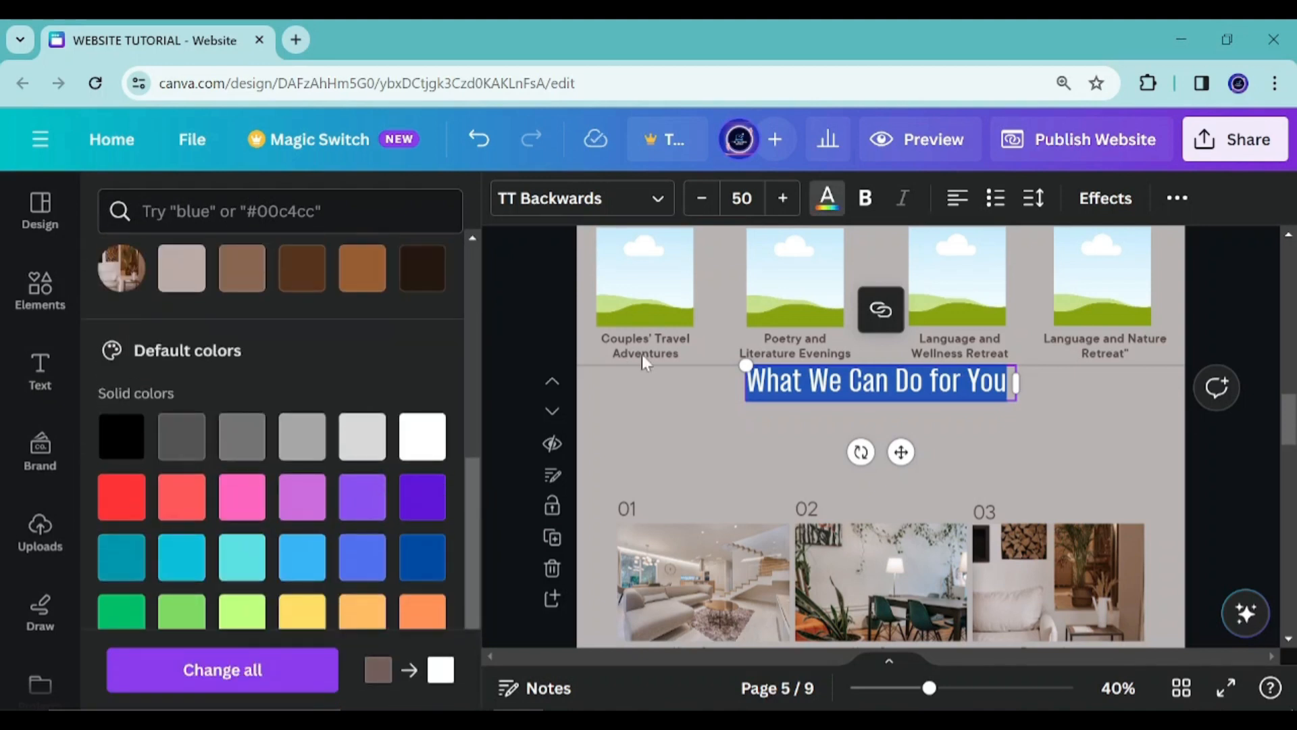
# Browse the font list and apply Impact to the selected heading text
pyautogui.click(538, 203)
pyautogui.scroll(-5, 254, 464)
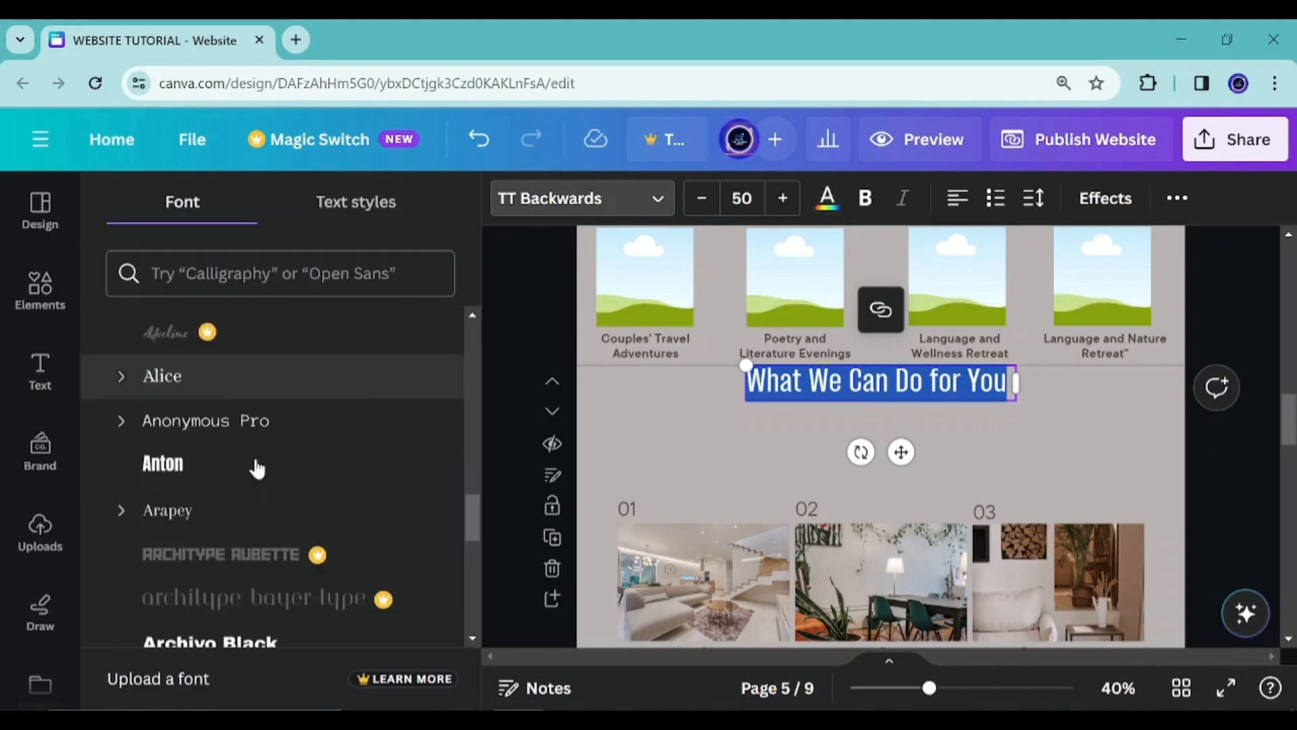
pyautogui.scroll(-3, 261, 460)
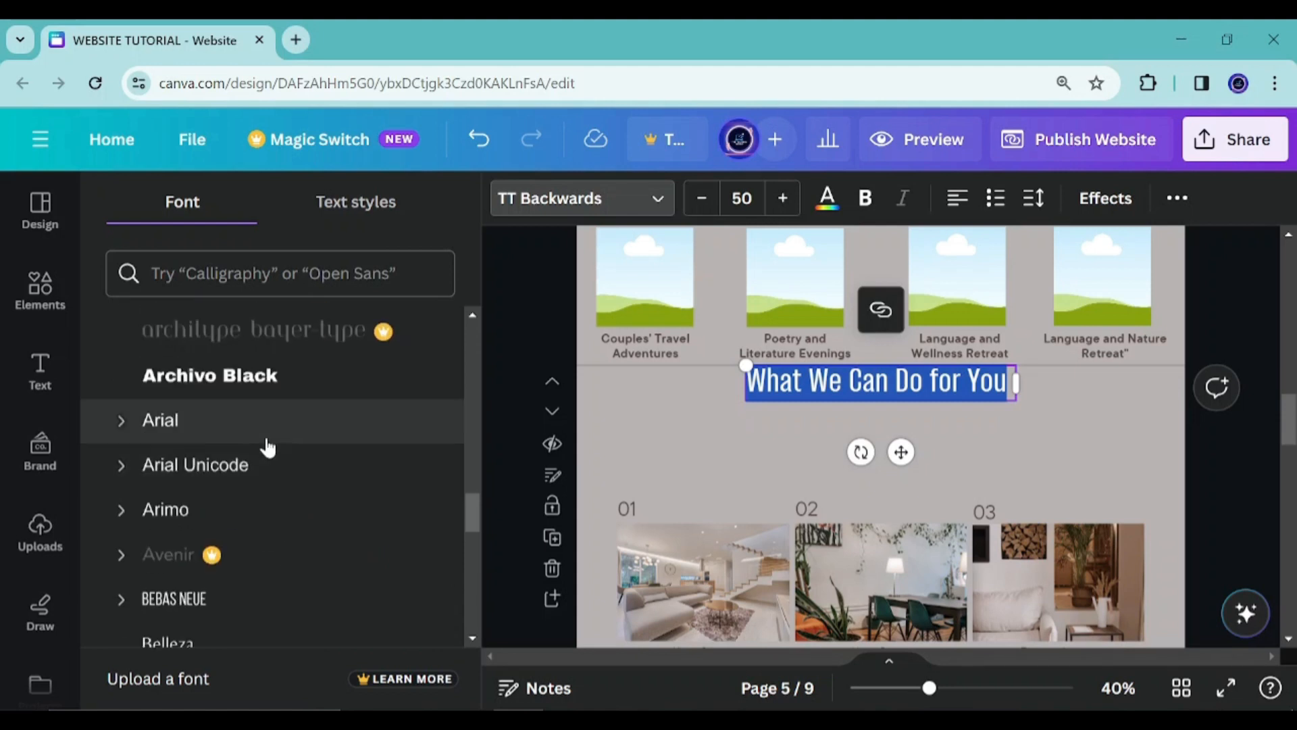
pyautogui.scroll(-6, 268, 448)
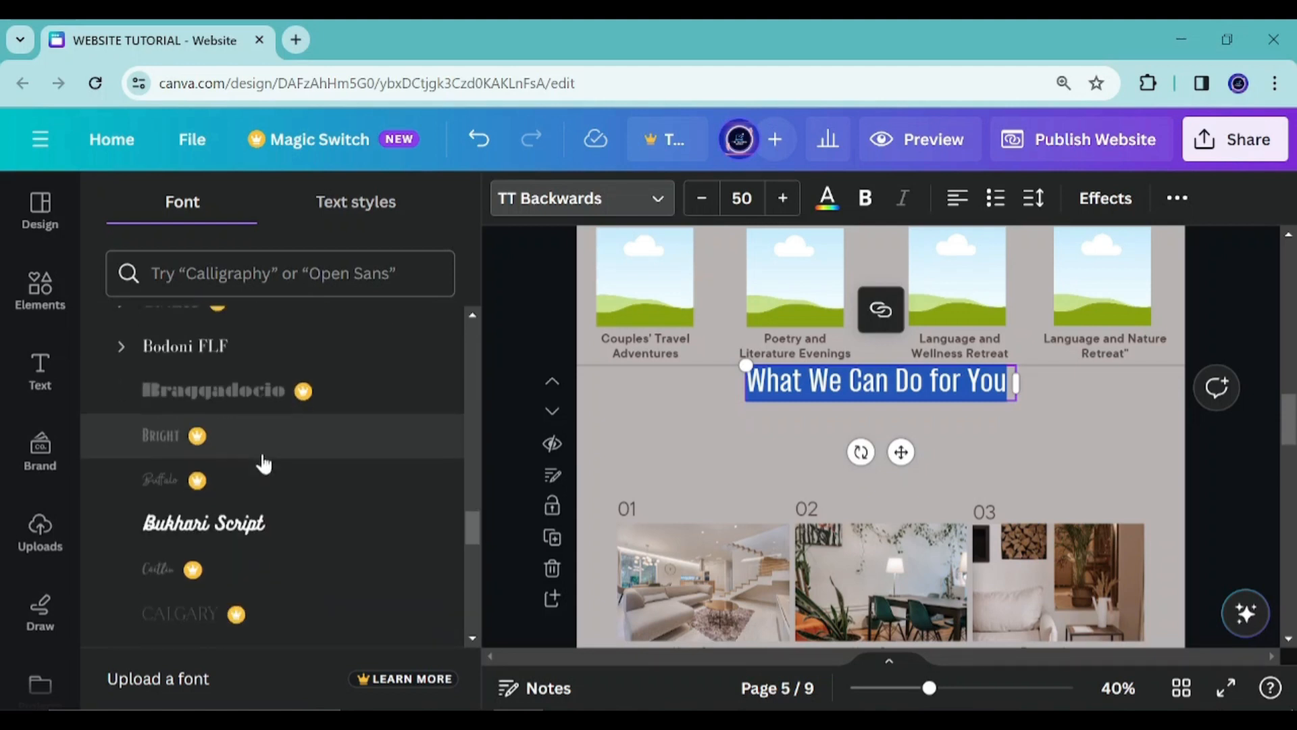
pyautogui.scroll(-15, 263, 452)
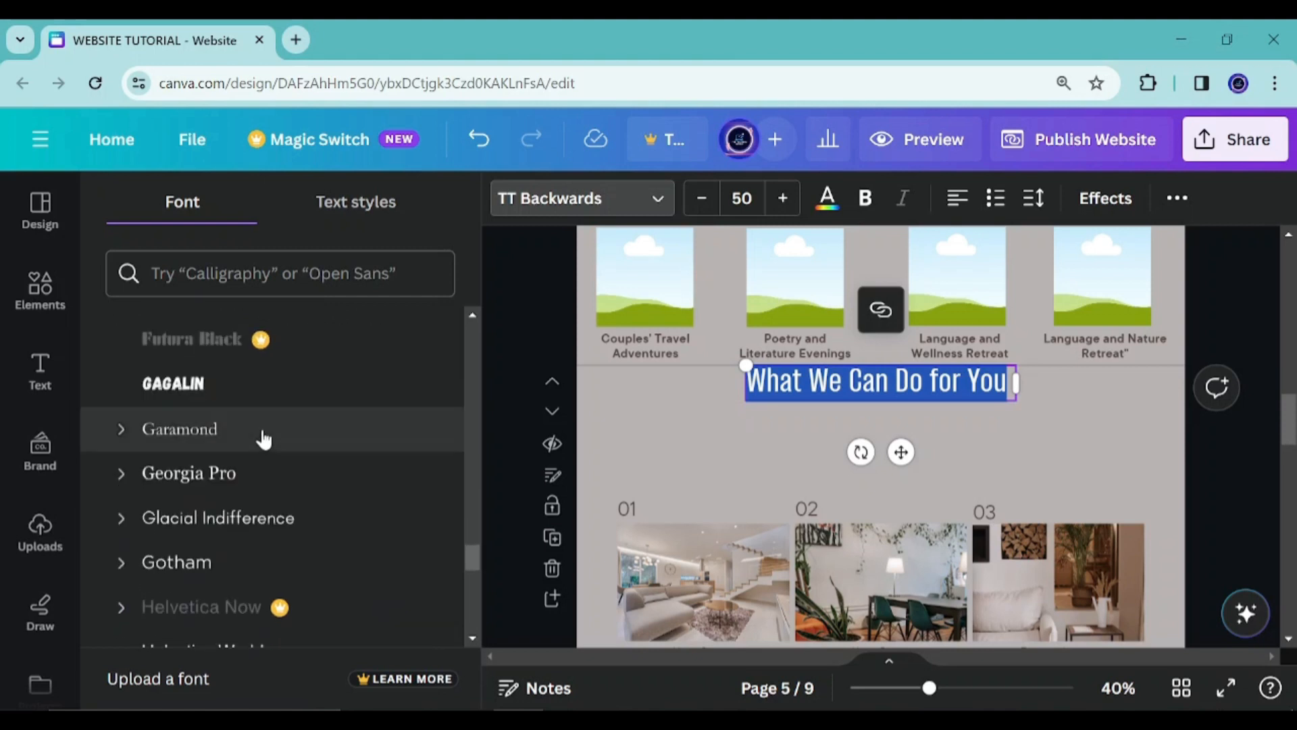
pyautogui.scroll(-8, 263, 439)
pyautogui.scroll(3, 265, 438)
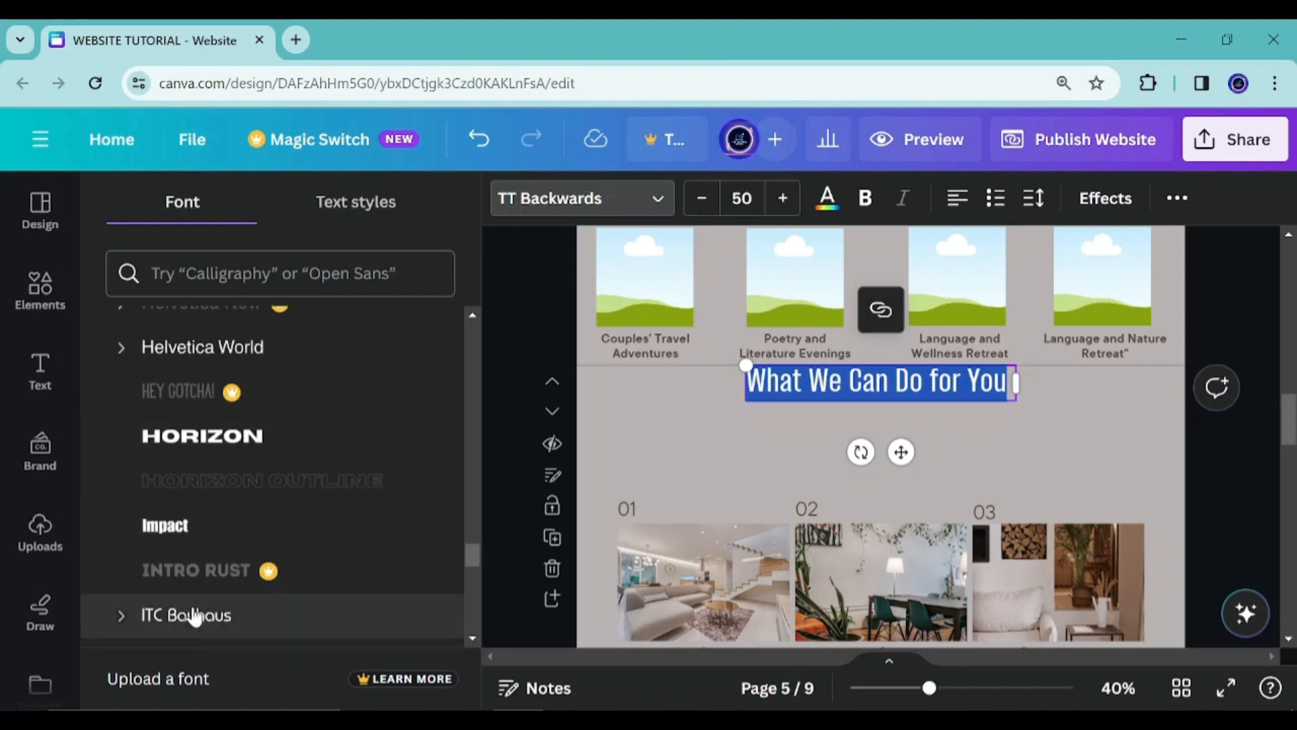
pyautogui.click(204, 537)
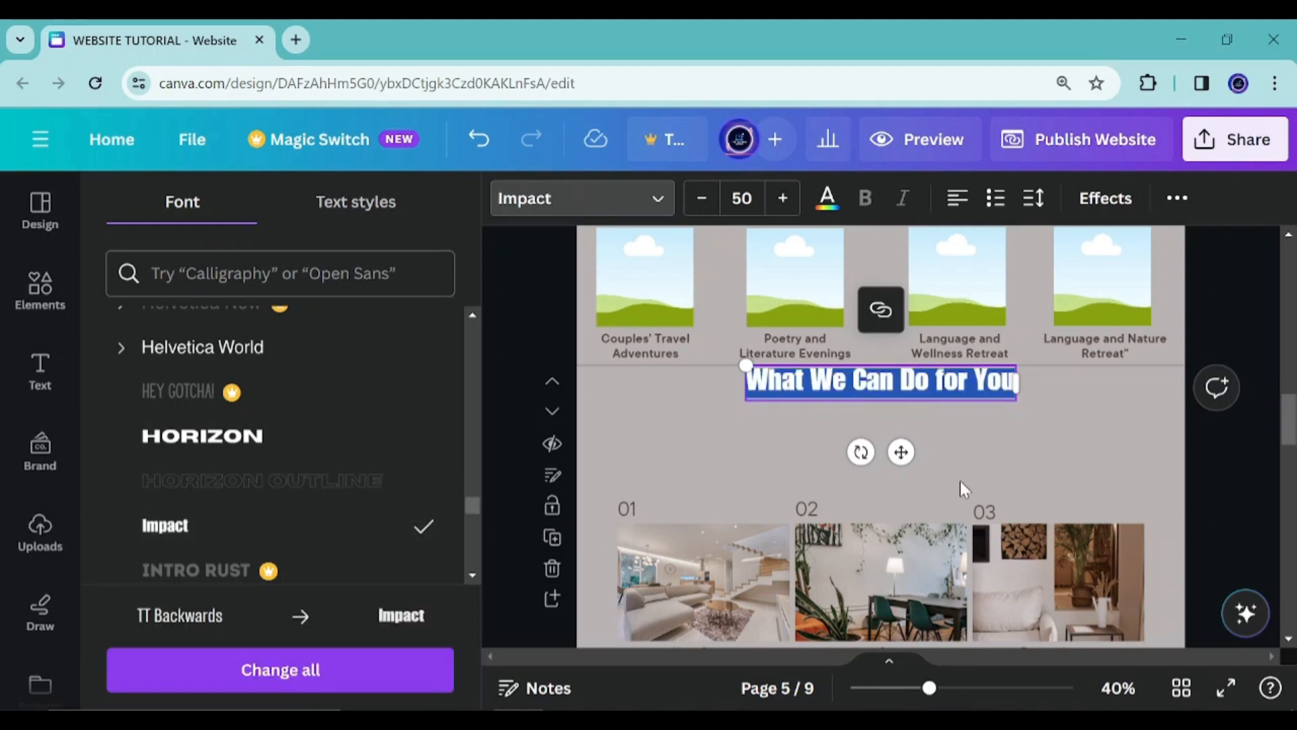
# Replace the heading text with "WORKSHOP/PROGRAMS ENROLLMENT" set in the Horizon font
pyautogui.write('W')
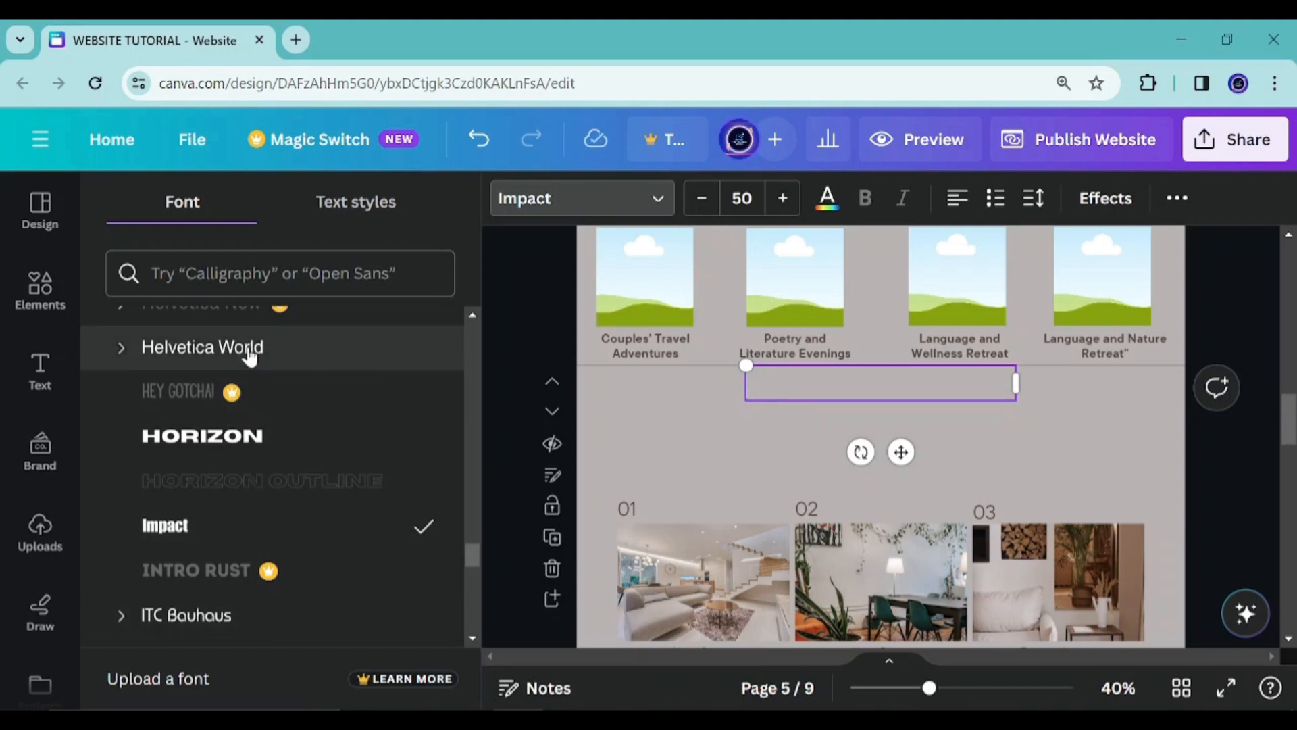
pyautogui.click(280, 434)
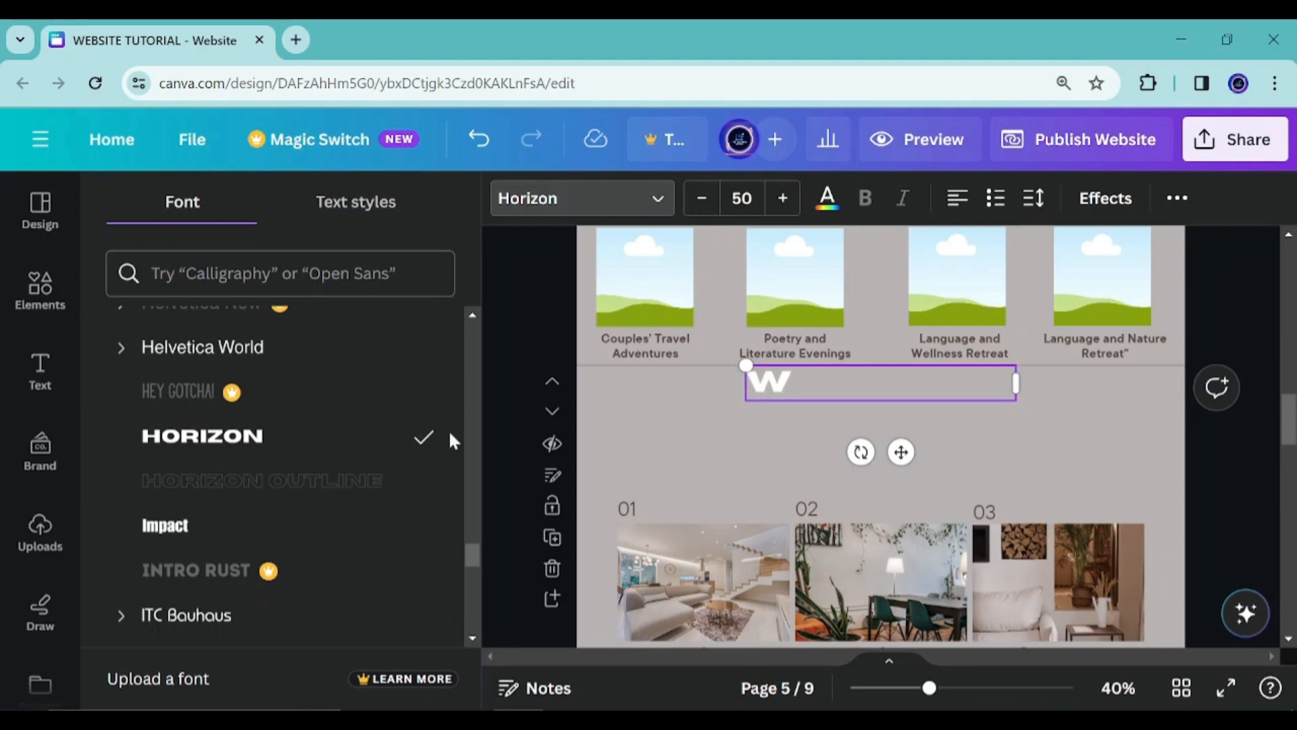
pyautogui.write('ORKSH')
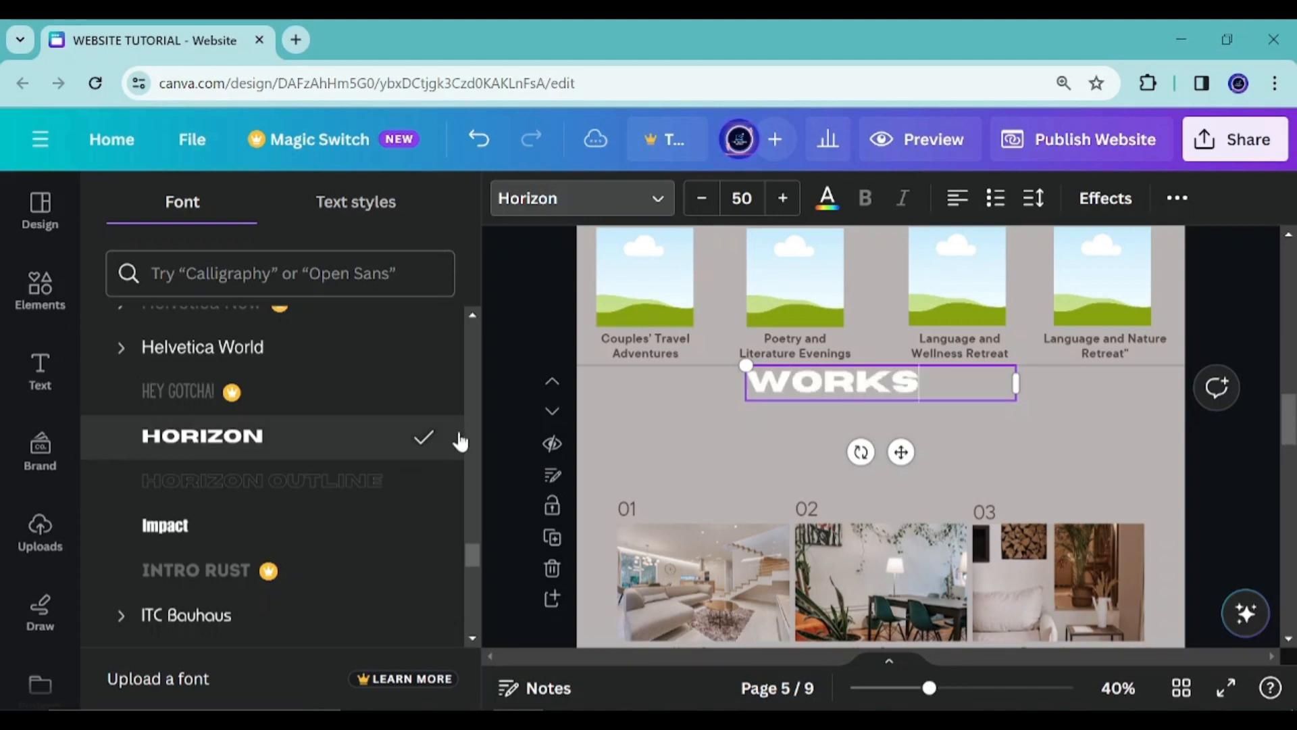
pyautogui.press('BackSpace')
pyautogui.press('BackSpace')
pyautogui.press('BackSpace')
pyautogui.press('BackSpace')
pyautogui.press('BackSpace')
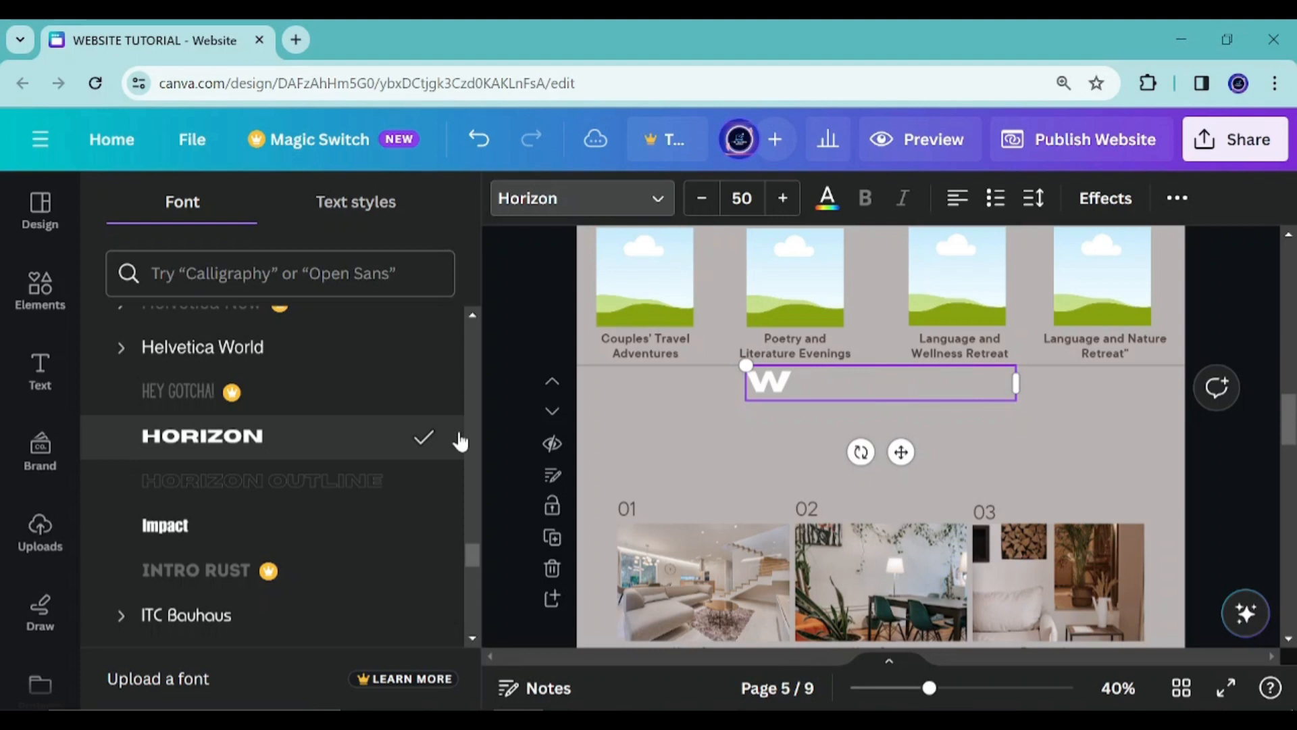
pyautogui.write('ORKSH')
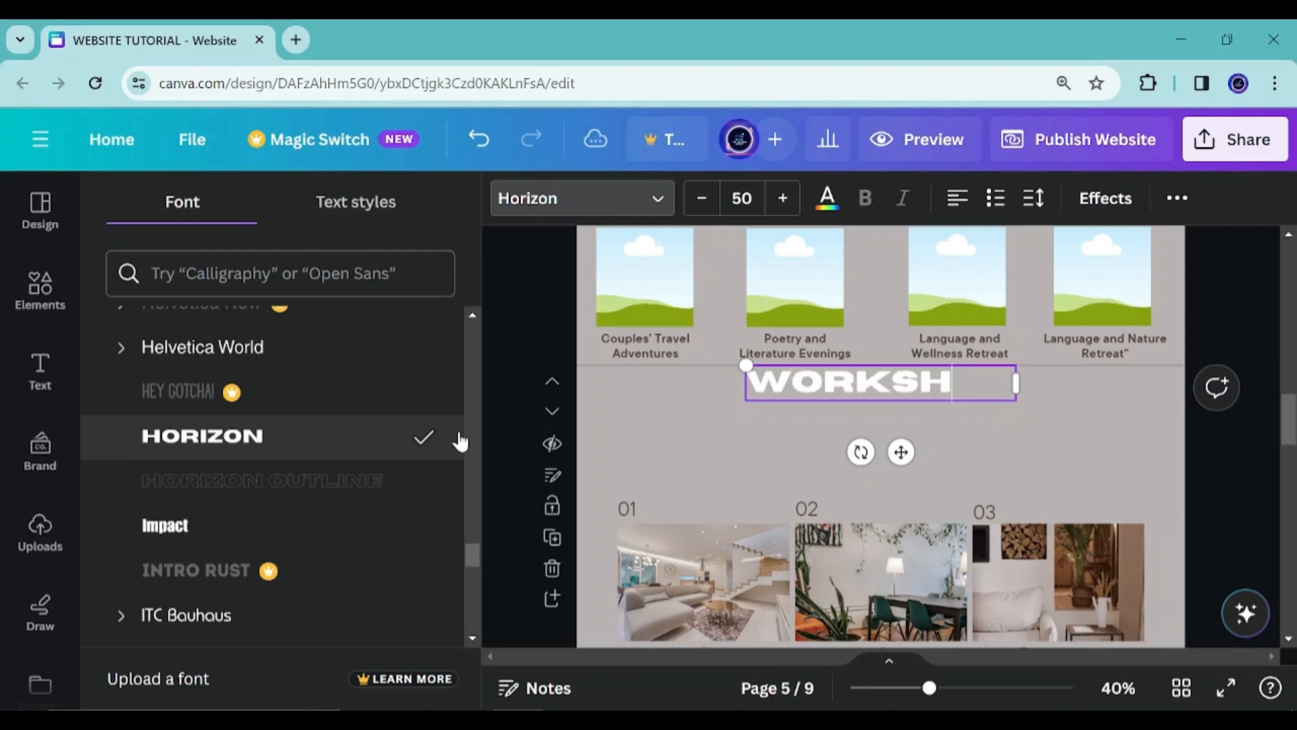
pyautogui.write('OP/')
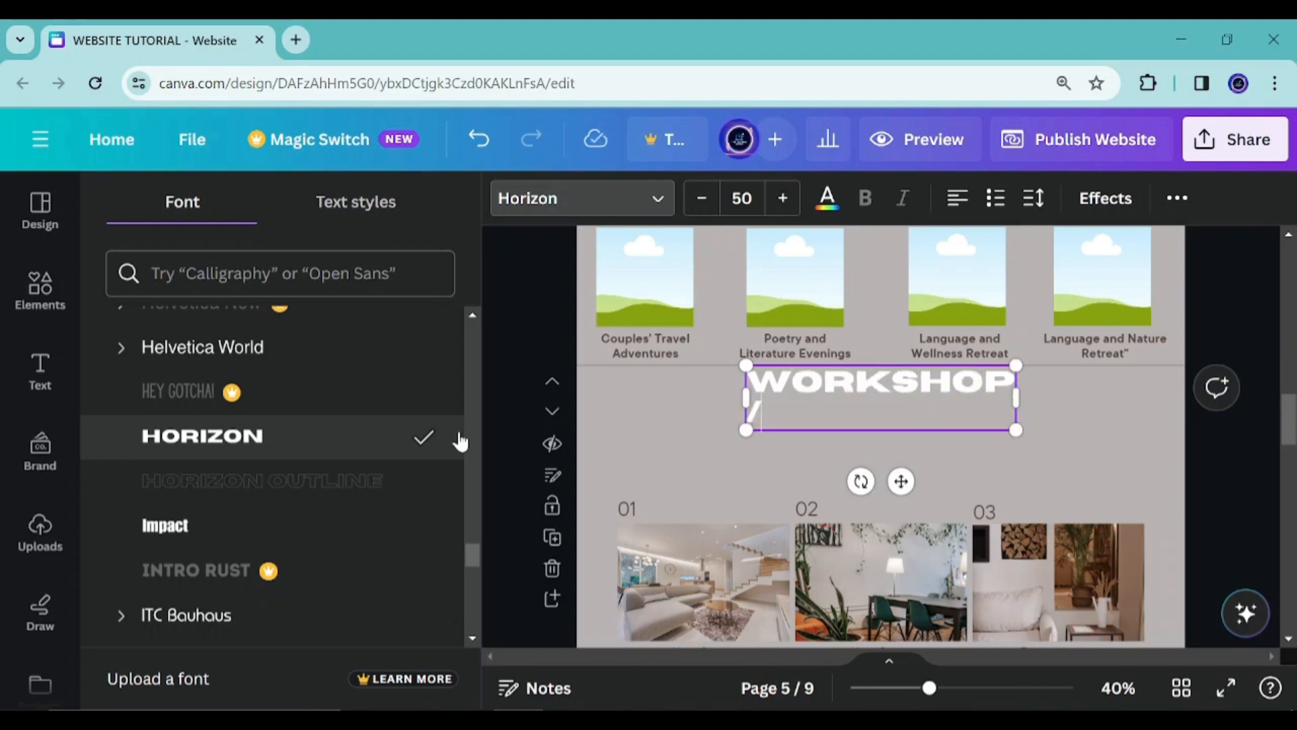
pyautogui.write('PROGRAM')
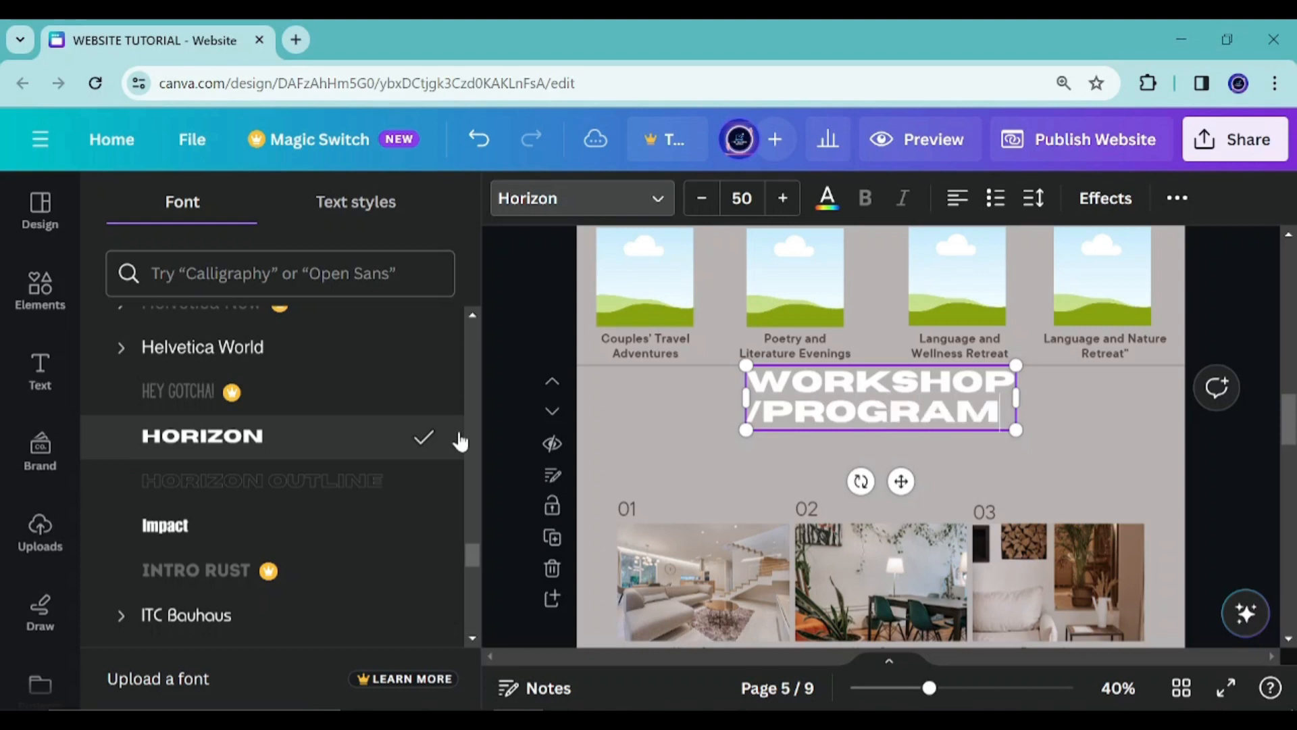
pyautogui.write('S ENROLL')
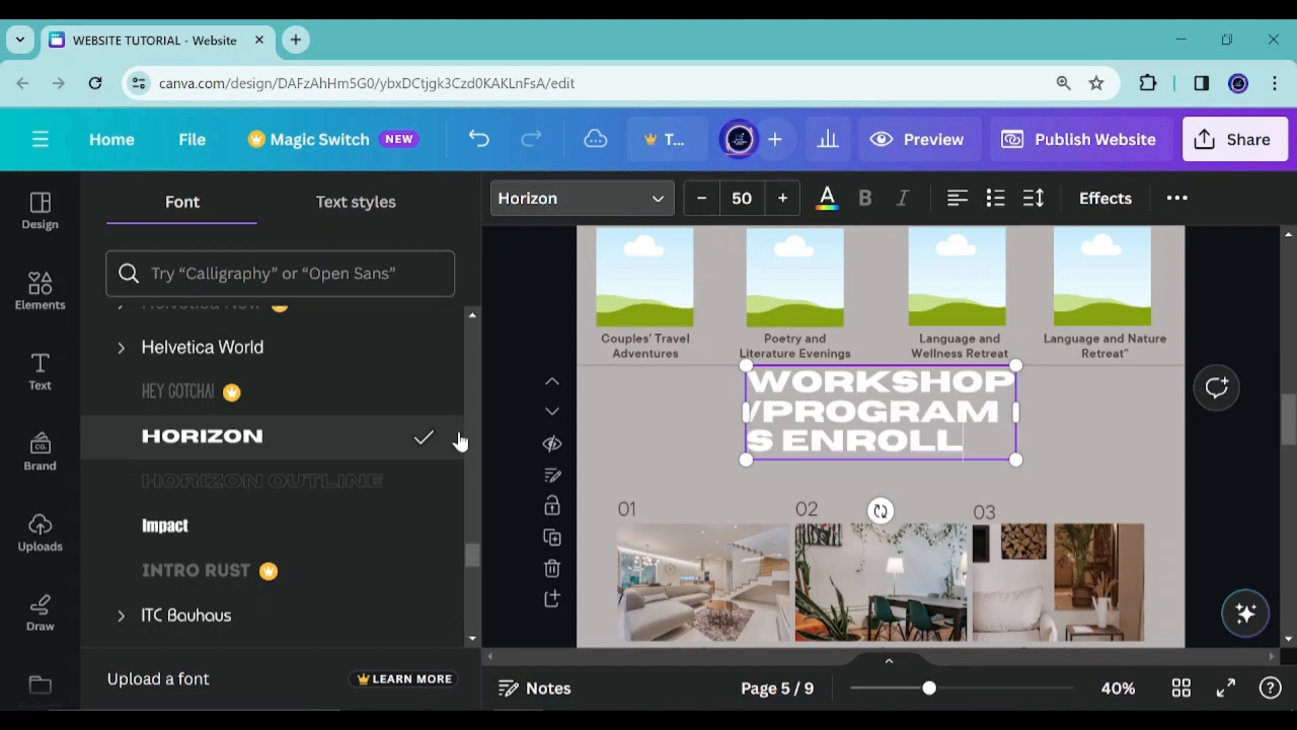
pyautogui.write('MENT')
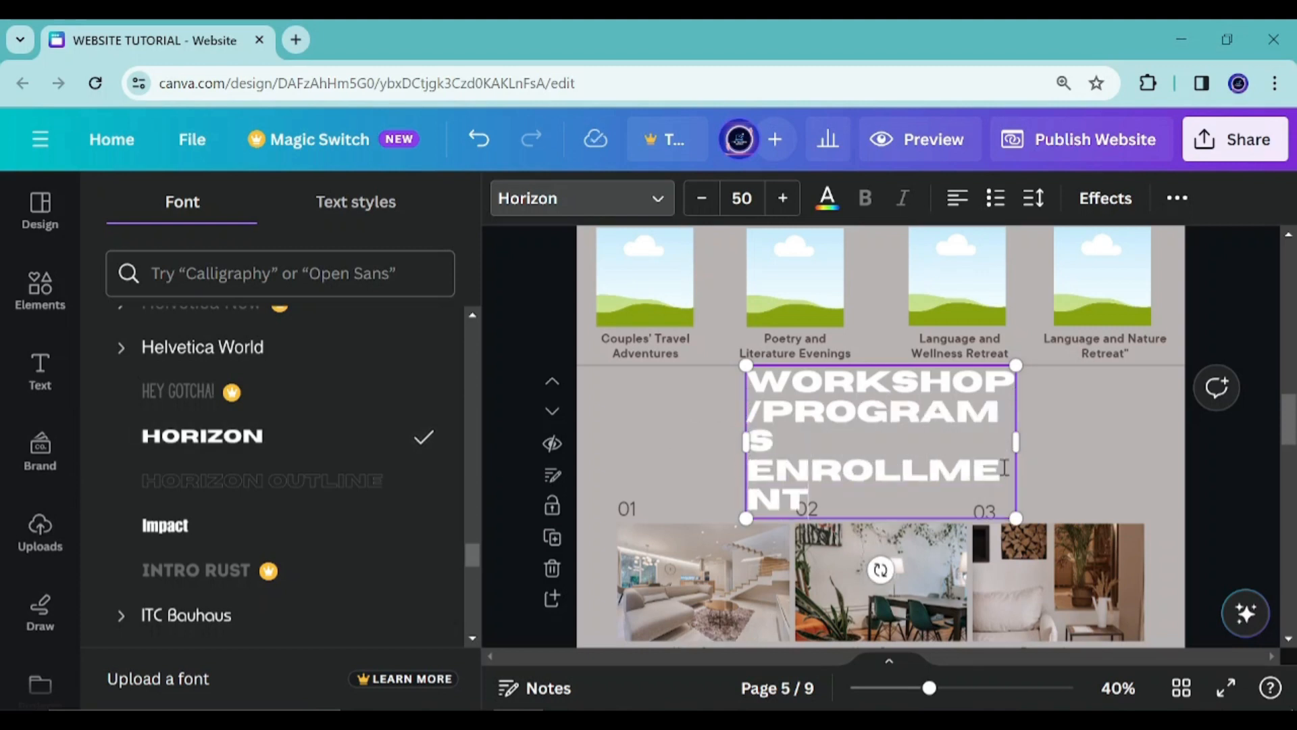
# Widen the heading's text box so it spans the page width
pyautogui.moveTo(1017, 446); pyautogui.dragTo(1174, 414)
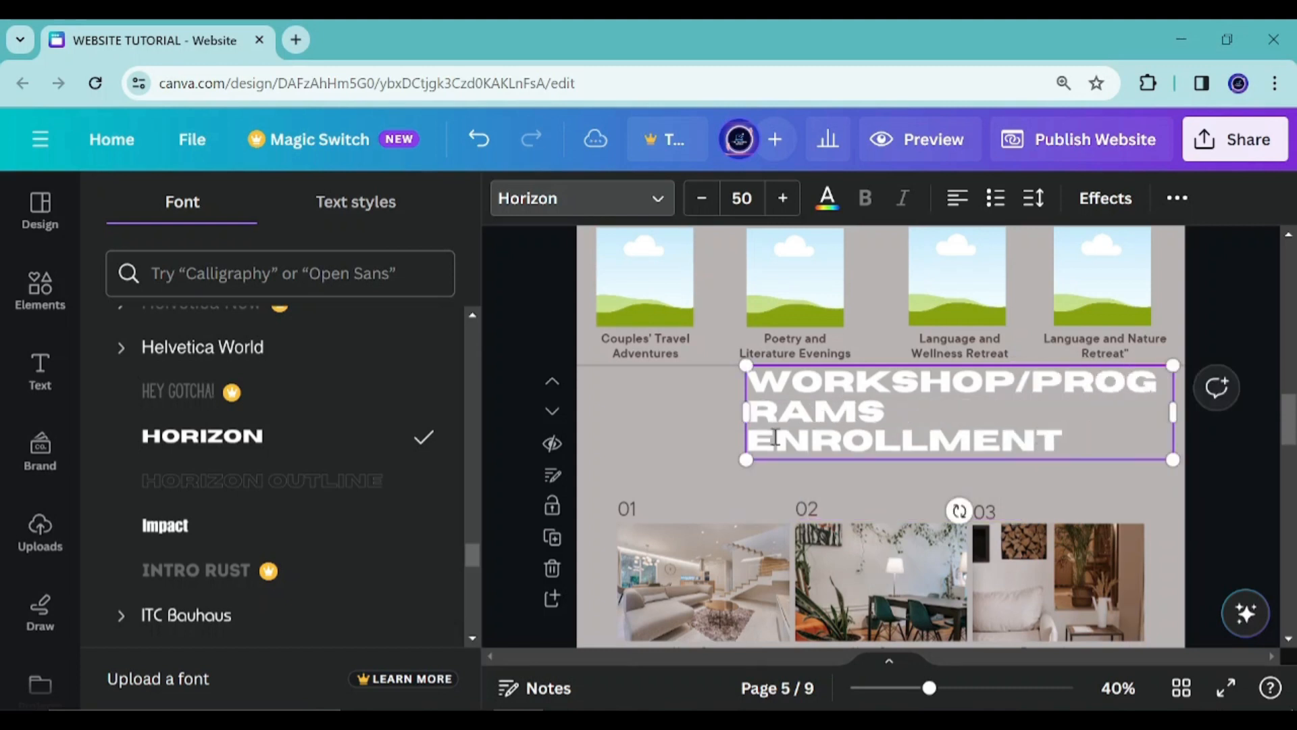
pyautogui.moveTo(739, 414); pyautogui.dragTo(596, 398)
pyautogui.press('Escape')
# Set the heading's font size to 21 and shift the heading box toward the right
pyautogui.click(753, 194)
pyautogui.write('20')
pyautogui.press('Return')
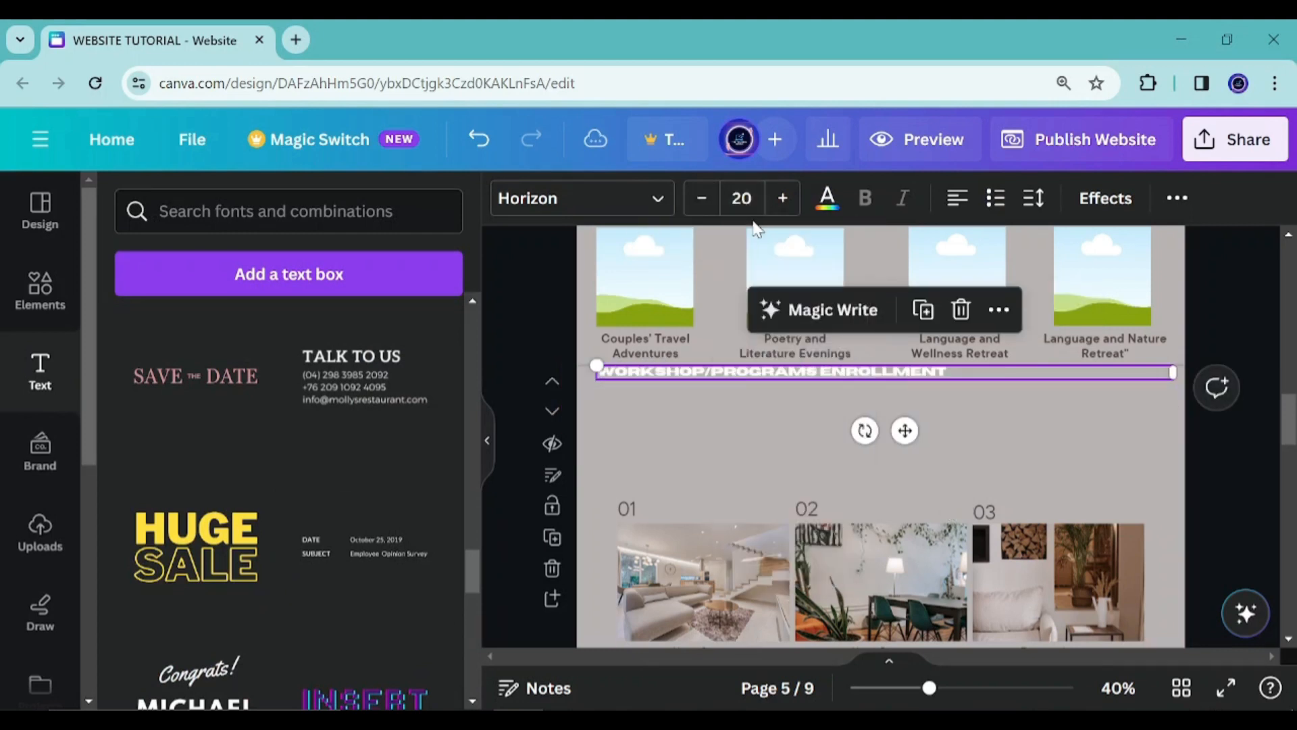
pyautogui.click(785, 206)
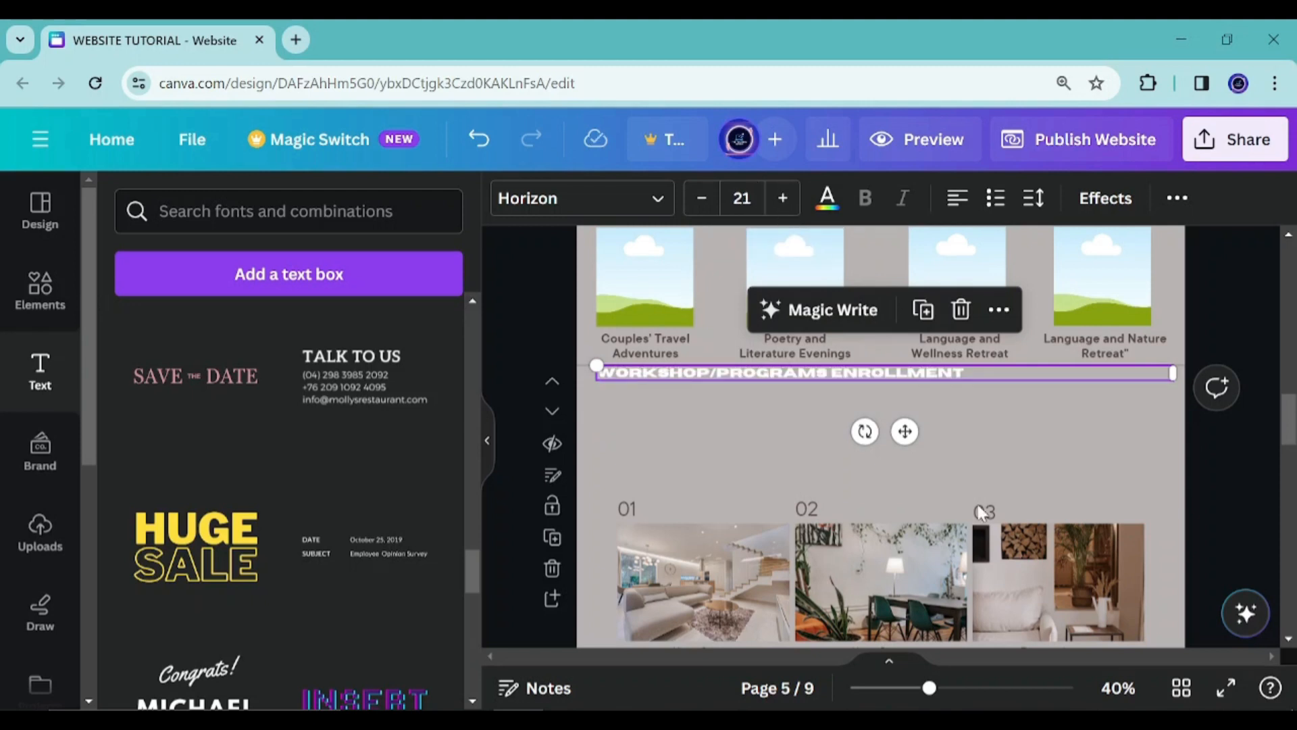
pyautogui.moveTo(905, 432); pyautogui.dragTo(983, 437)
pyautogui.moveTo(1259, 372); pyautogui.dragTo(1040, 374)
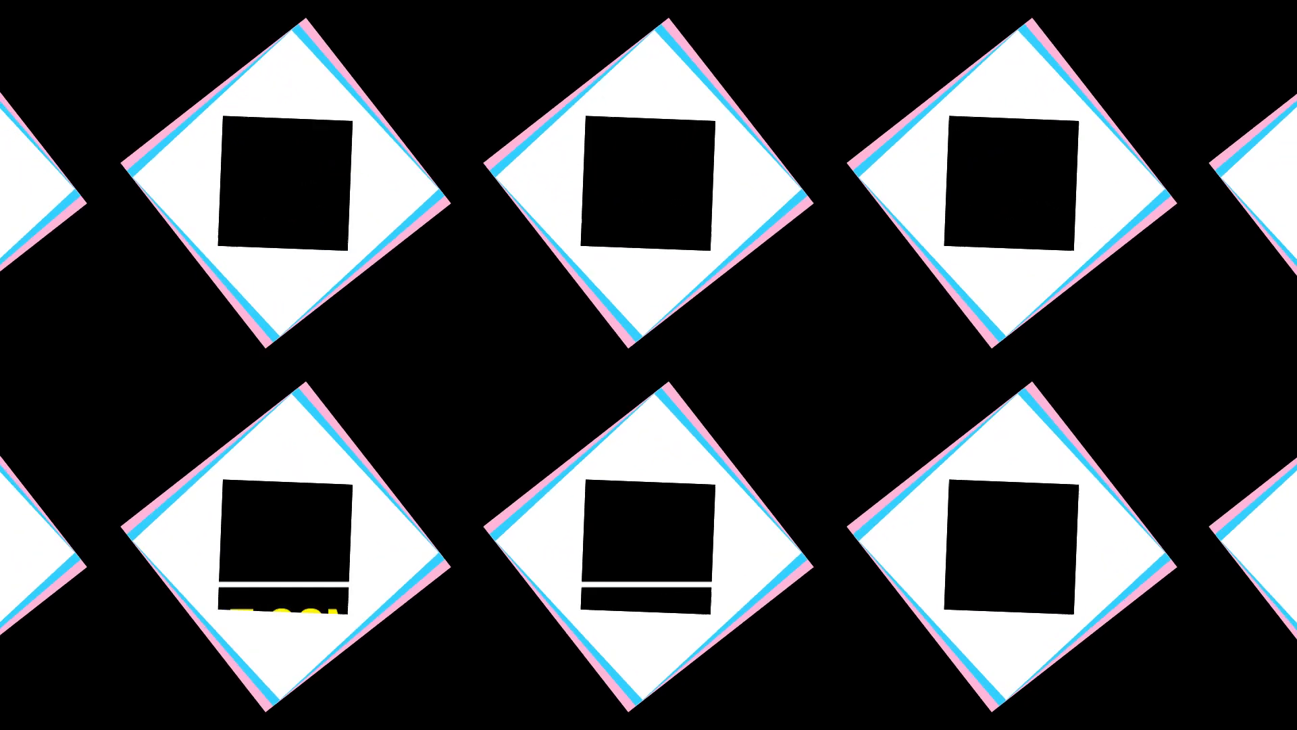